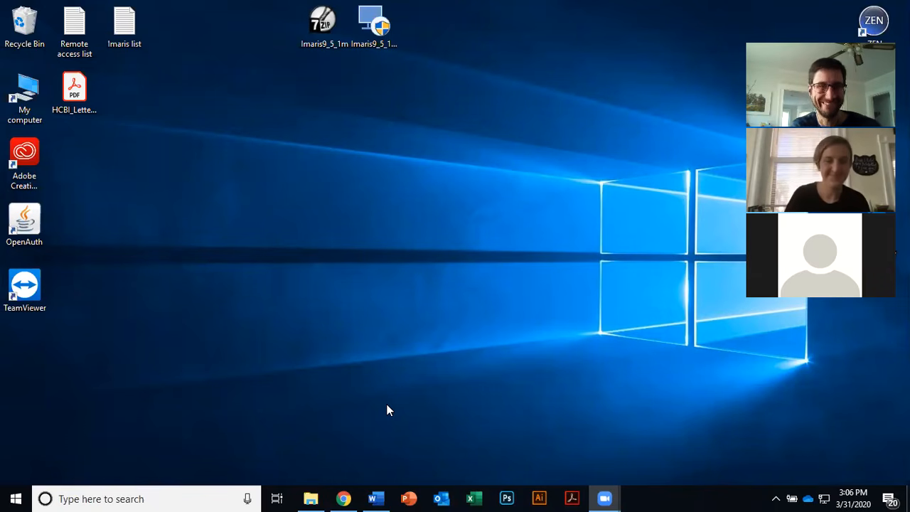
Step: Close the Zoom sign-in tab and open the Fiji homepage from the fiji imagej search results, then minimize the browser
{"action": "left_click", "coordinate": [344, 498]}
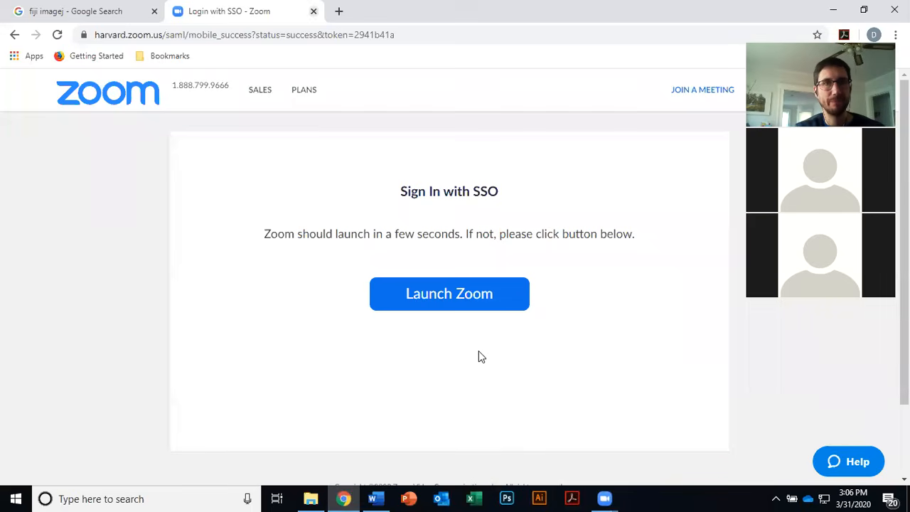
{"action": "key", "text": "ctrl+w"}
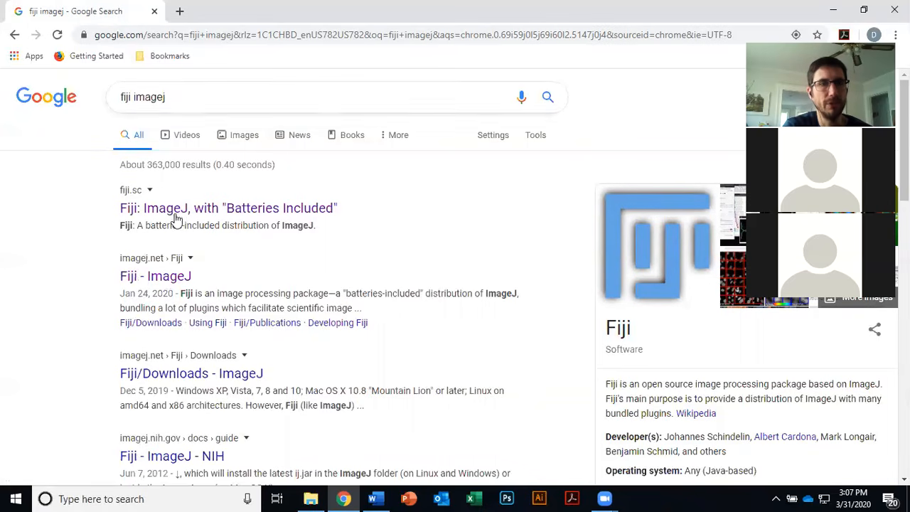
{"action": "left_click", "coordinate": [185, 278]}
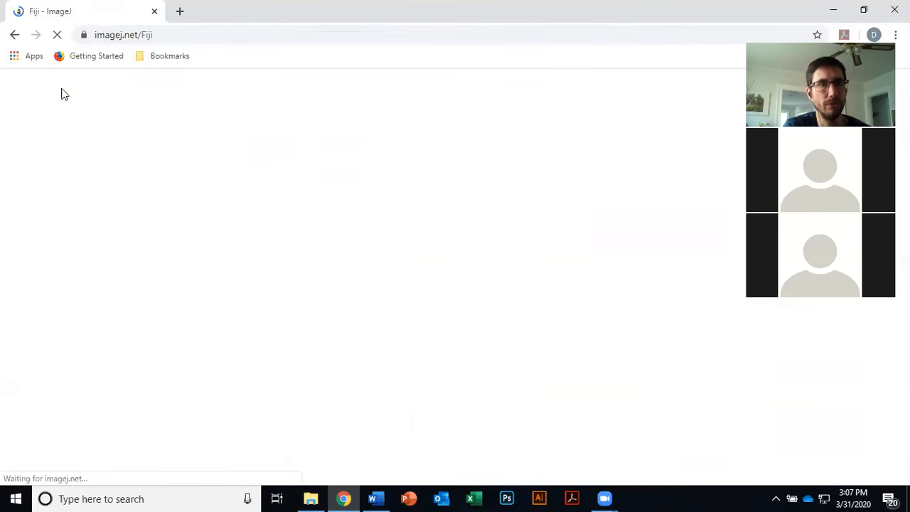
{"action": "left_click", "coordinate": [15, 34]}
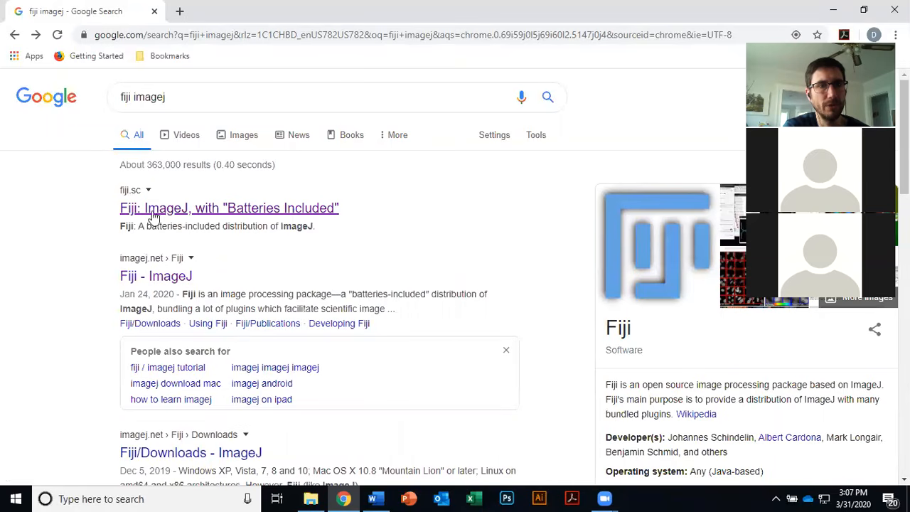
{"action": "left_click", "coordinate": [184, 210]}
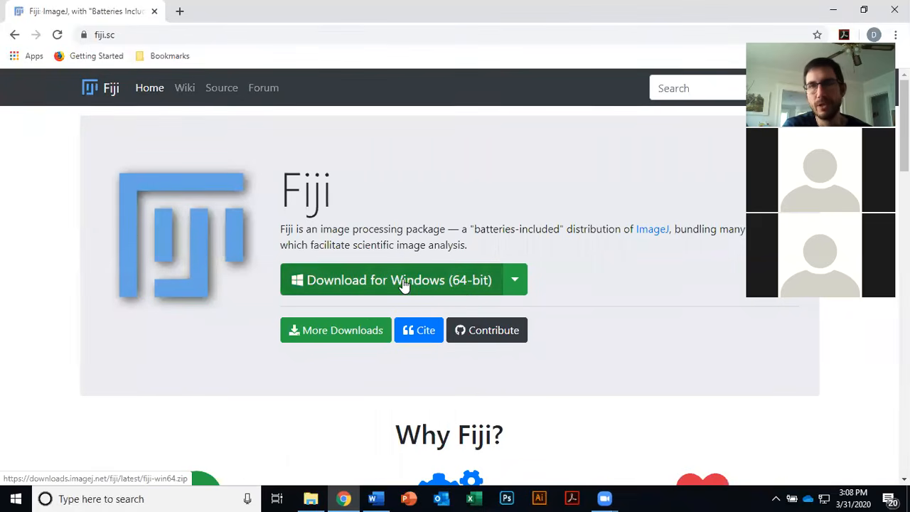
{"action": "left_click", "coordinate": [841, 12]}
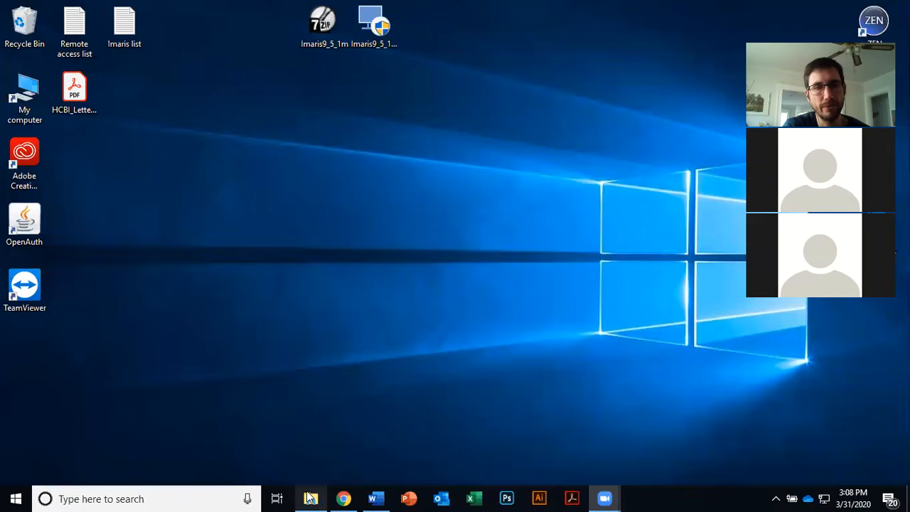
Step: Open File Explorer and browse into the Fiji folder's Fiji.app directory
{"action": "left_click", "coordinate": [311, 497]}
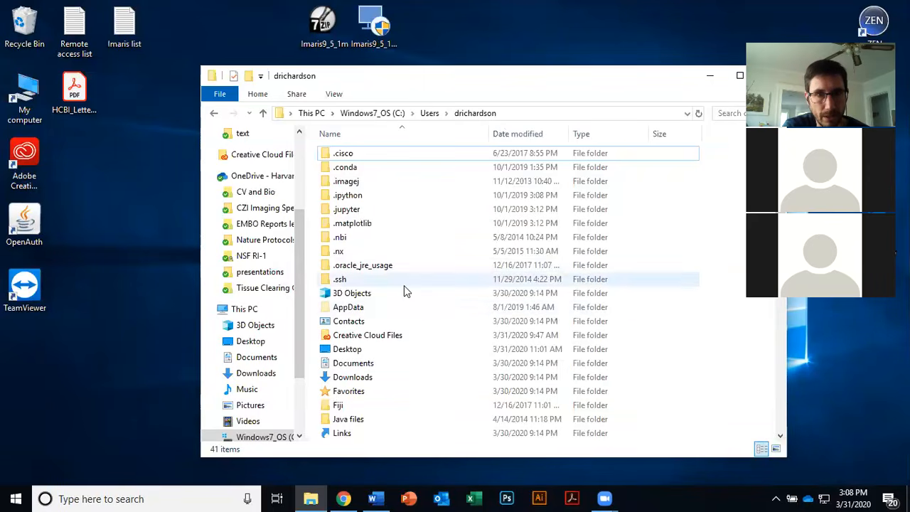
{"action": "left_click", "coordinate": [369, 409]}
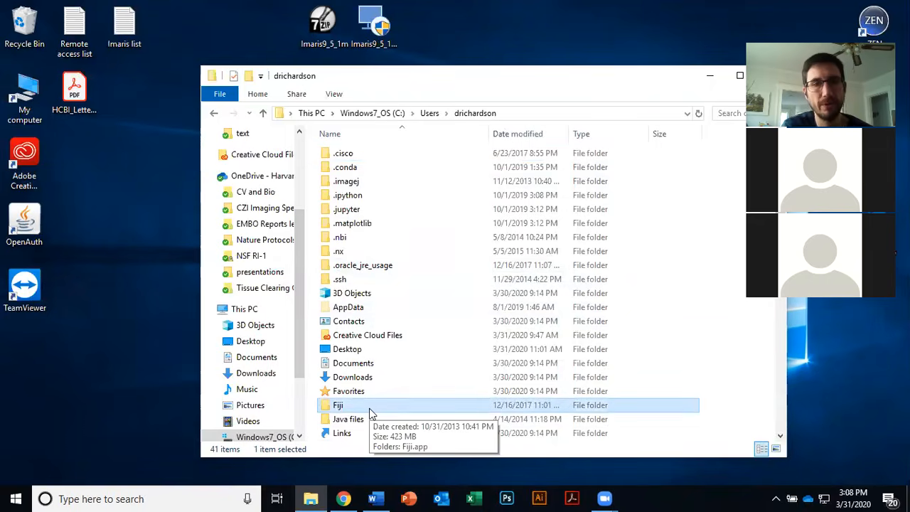
{"action": "double_click", "coordinate": [369, 412]}
{"action": "double_click", "coordinate": [374, 157]}
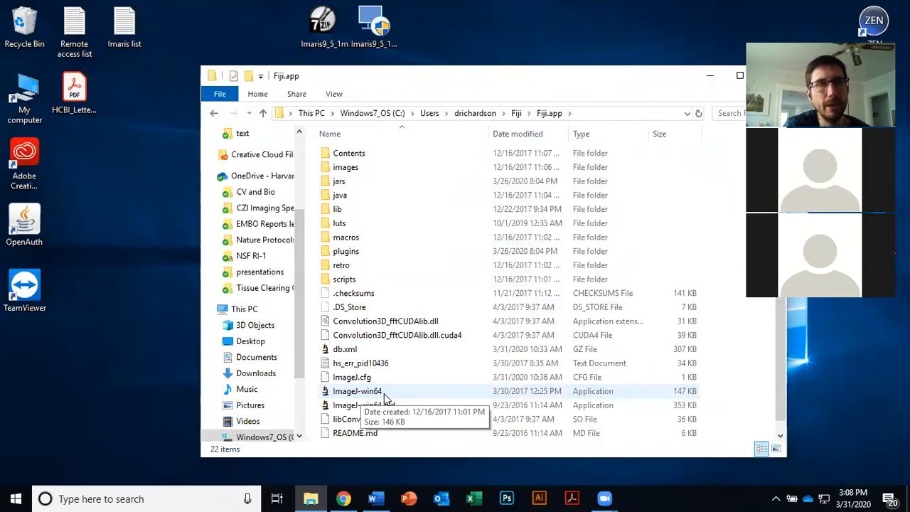
Step: Browse through the contents of the plugins folder inside Fiji.app, then close File Explorer
{"action": "left_click_drag", "start_coordinate": [541, 71], "coordinate": [445, 71]}
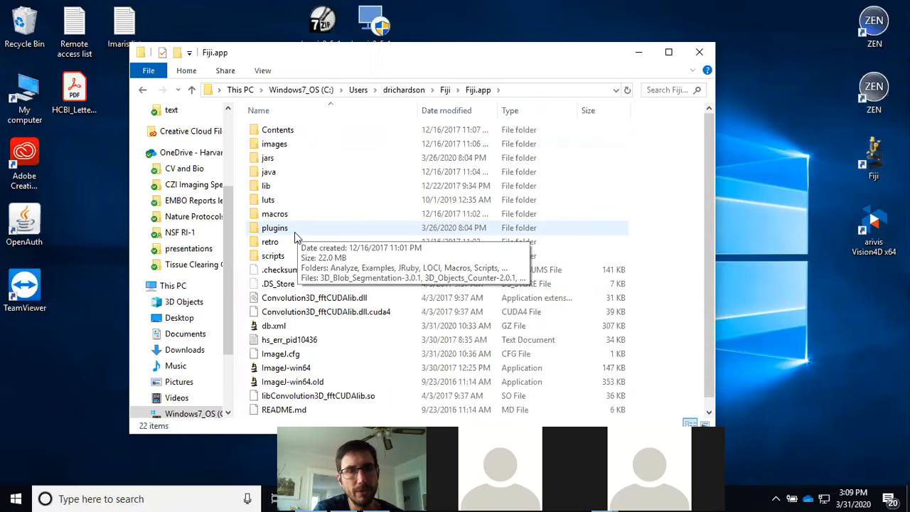
{"action": "double_click", "coordinate": [289, 233]}
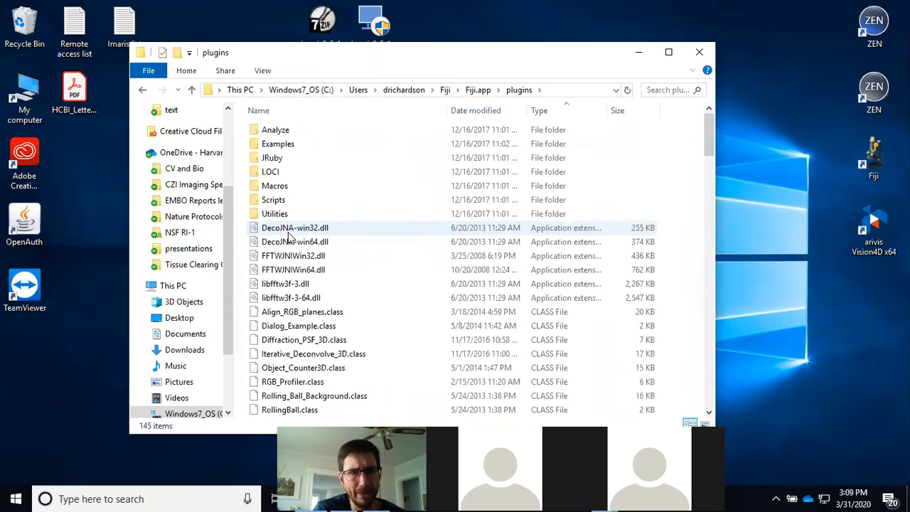
{"action": "scroll", "coordinate": [365, 253], "scroll_direction": "down", "scroll_amount": 1}
{"action": "scroll", "coordinate": [365, 259], "scroll_direction": "down", "scroll_amount": 9}
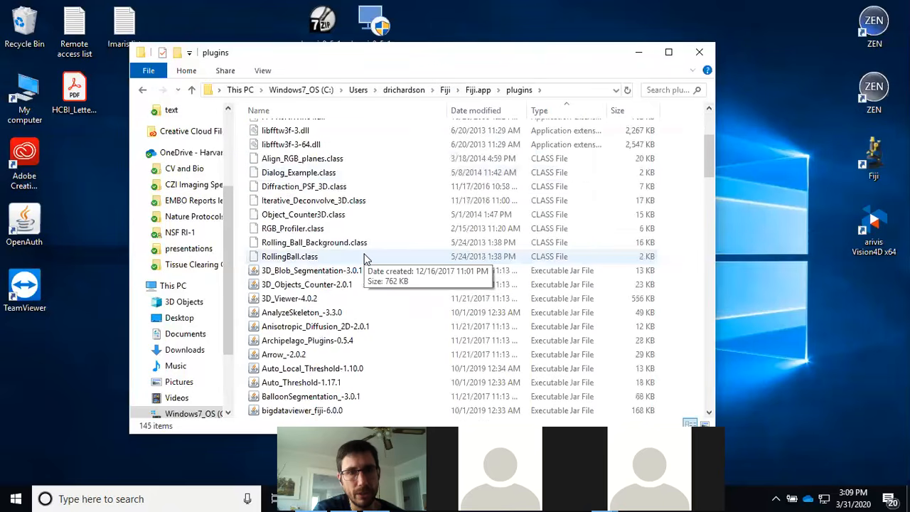
{"action": "scroll", "coordinate": [365, 259], "scroll_direction": "down", "scroll_amount": 2}
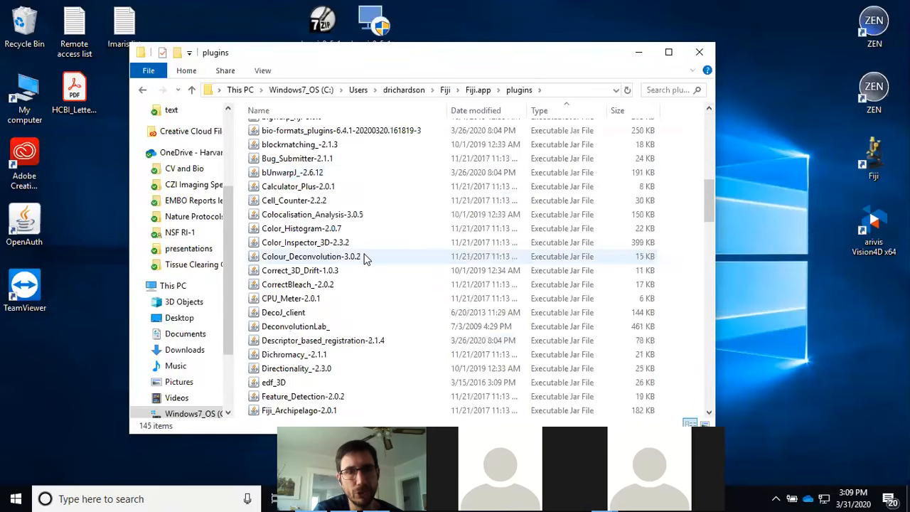
{"action": "scroll", "coordinate": [338, 291], "scroll_direction": "down", "scroll_amount": 2}
{"action": "scroll", "coordinate": [338, 292], "scroll_direction": "down", "scroll_amount": 9}
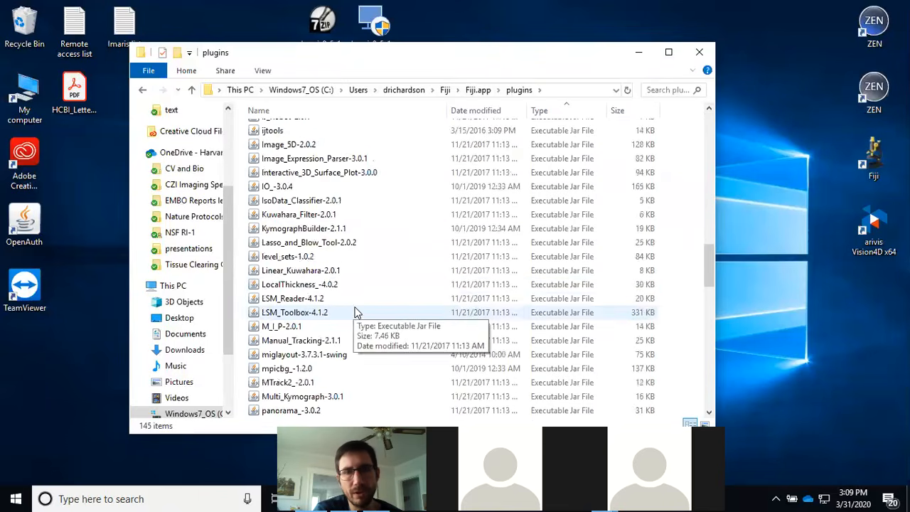
{"action": "scroll", "coordinate": [358, 313], "scroll_direction": "down", "scroll_amount": 2}
{"action": "left_click_drag", "start_coordinate": [712, 279], "coordinate": [708, 387]}
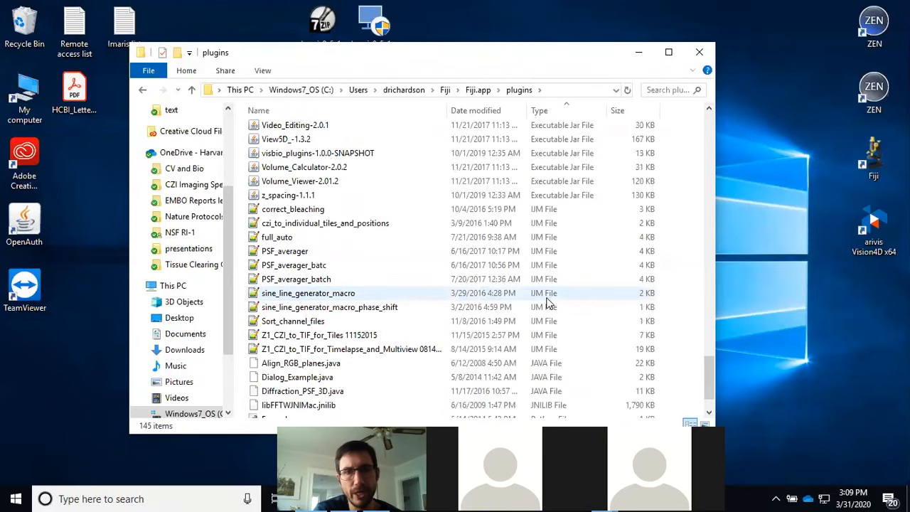
{"action": "left_click_drag", "start_coordinate": [711, 377], "coordinate": [712, 384]}
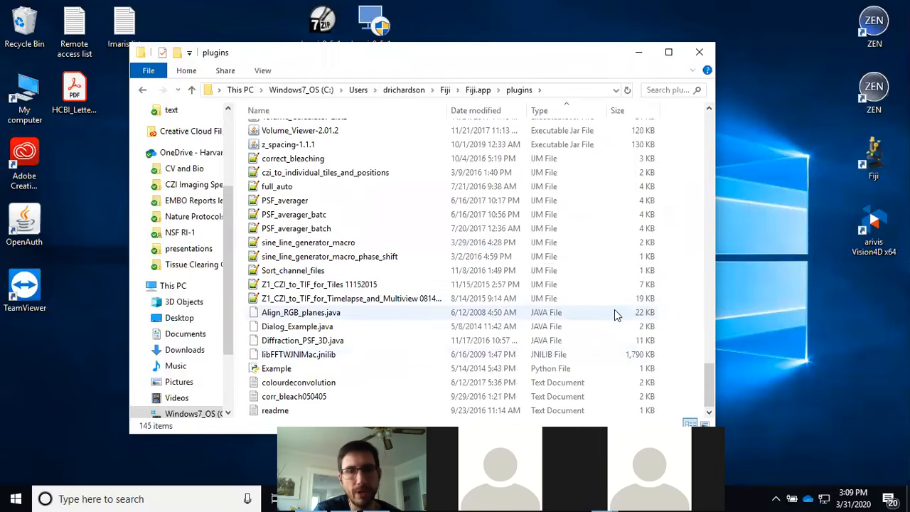
{"action": "scroll", "coordinate": [700, 320], "scroll_direction": "up", "scroll_amount": 2}
{"action": "left_click_drag", "start_coordinate": [709, 366], "coordinate": [698, 155]}
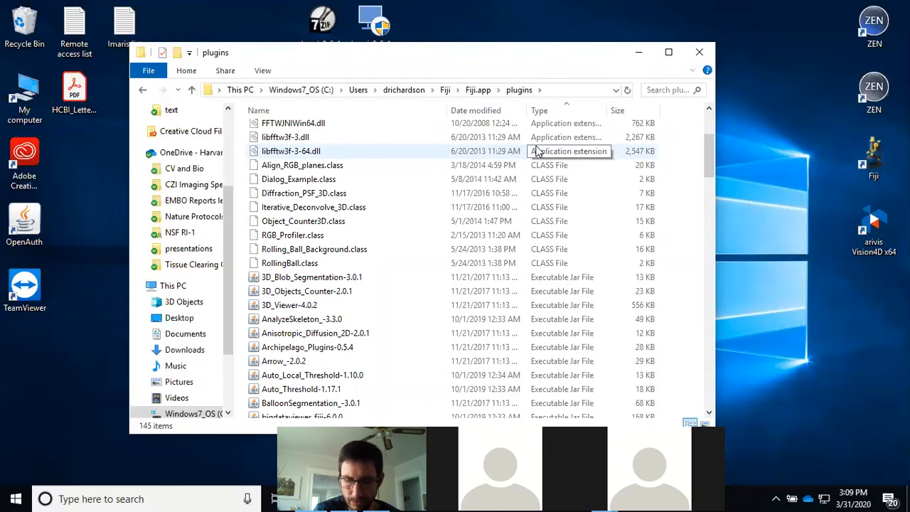
{"action": "left_click", "coordinate": [708, 54]}
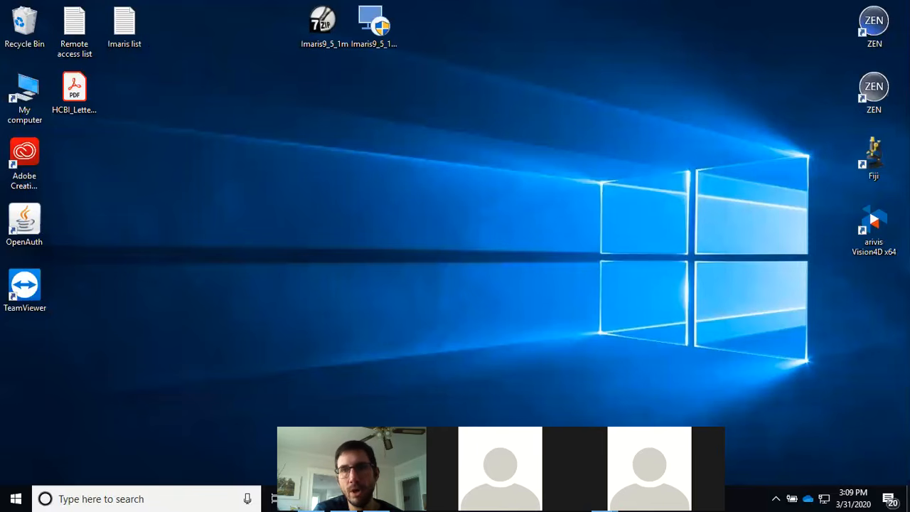
Step: Launch Fiji from its desktop shortcut and run the ImageJ updater to check for updates
{"action": "double_click", "coordinate": [884, 169]}
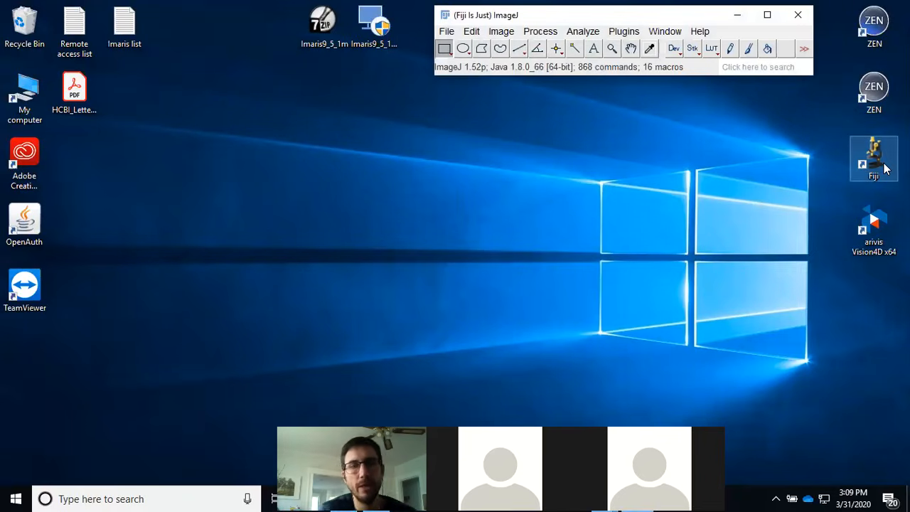
{"action": "left_click", "coordinate": [696, 33]}
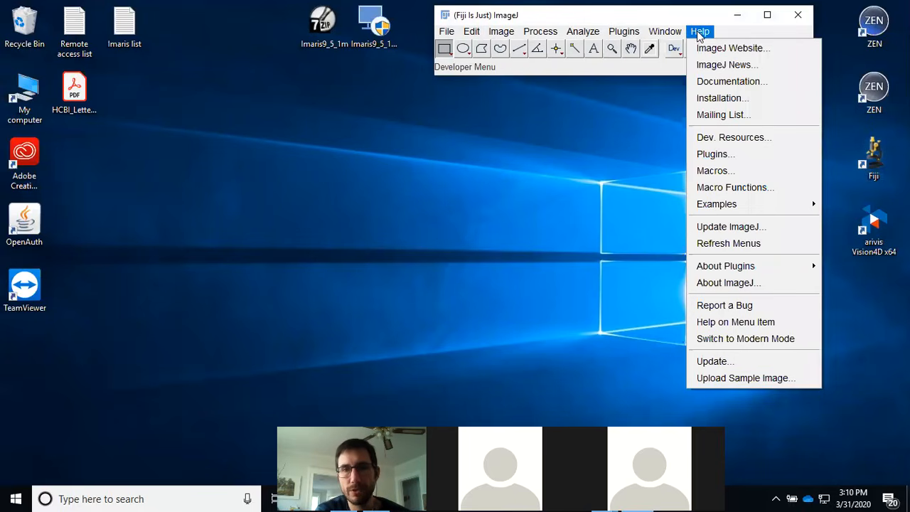
{"action": "left_click", "coordinate": [741, 362]}
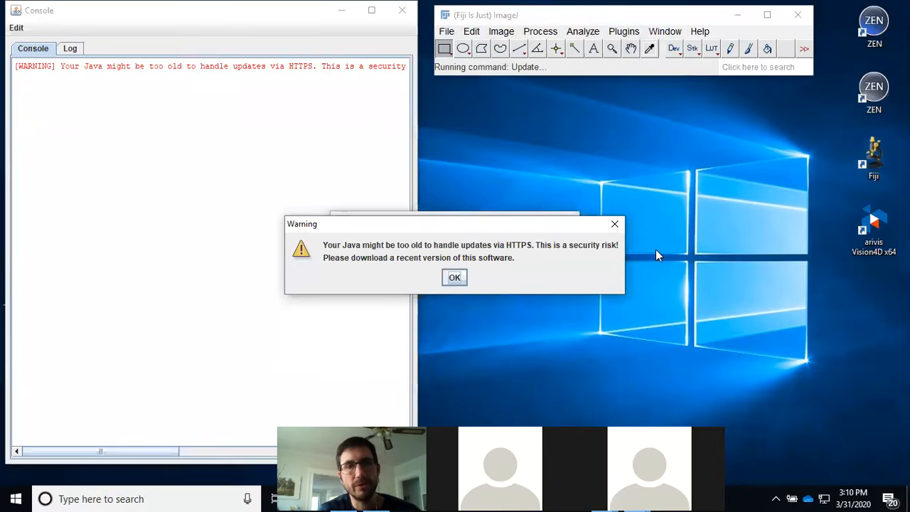
{"action": "left_click", "coordinate": [454, 278]}
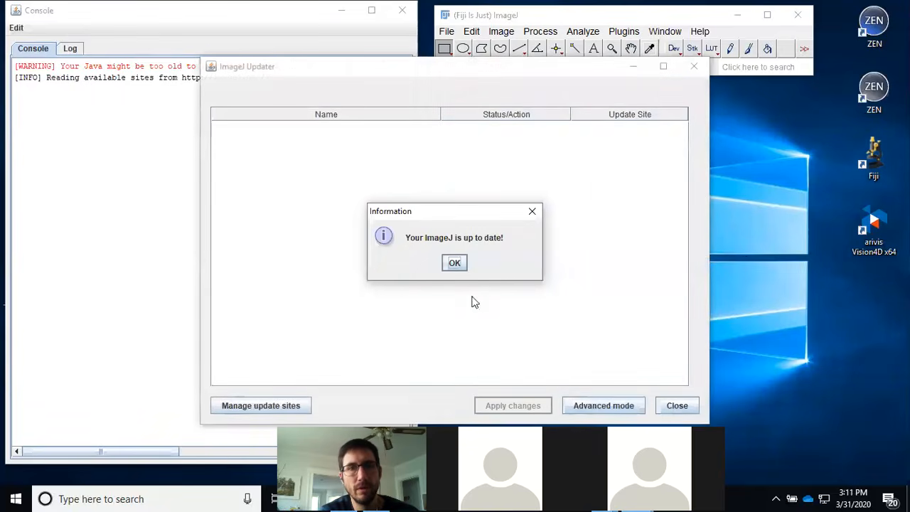
{"action": "left_click", "coordinate": [460, 265]}
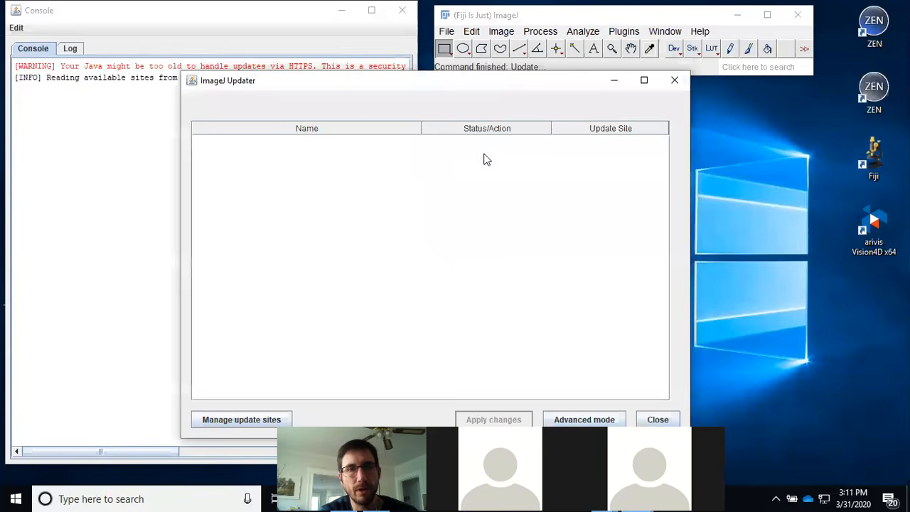
Step: Review the list of available update sites in the updater's site manager, then close the updater
{"action": "mouse_move", "coordinate": [472, 77]}
{"action": "left_mouse_down"}
{"action": "mouse_move", "coordinate": [472, 62]}
{"action": "mouse_move", "coordinate": [481, 89]}
{"action": "mouse_move", "coordinate": [464, 83]}
{"action": "left_mouse_up"}
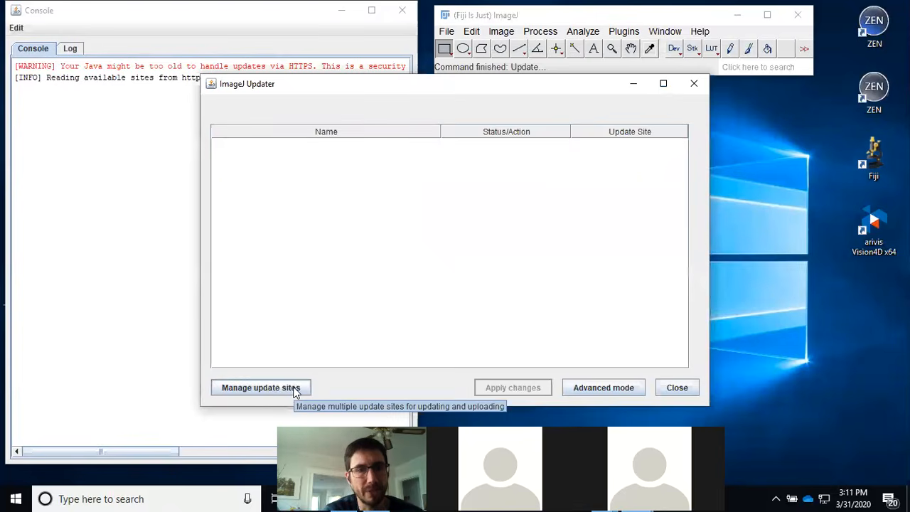
{"action": "left_click", "coordinate": [295, 389]}
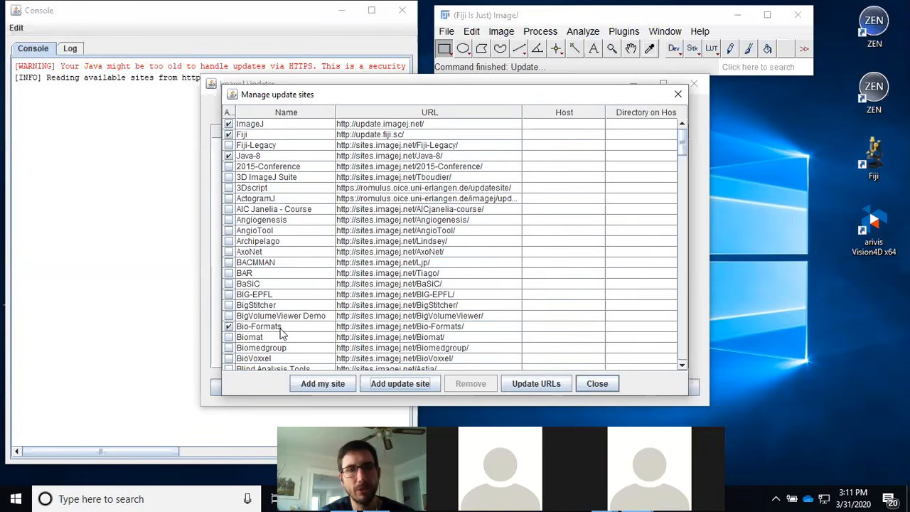
{"action": "left_click_drag", "start_coordinate": [682, 142], "coordinate": [681, 361]}
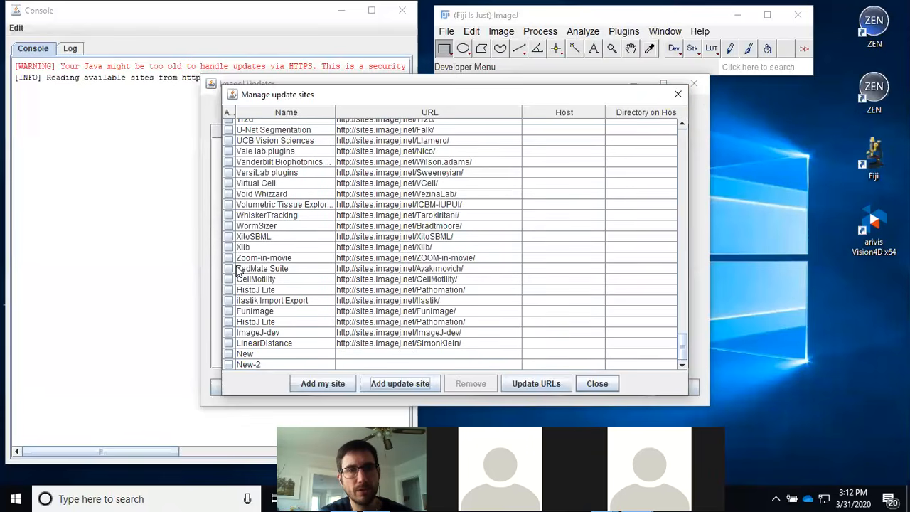
{"action": "left_click", "coordinate": [601, 382]}
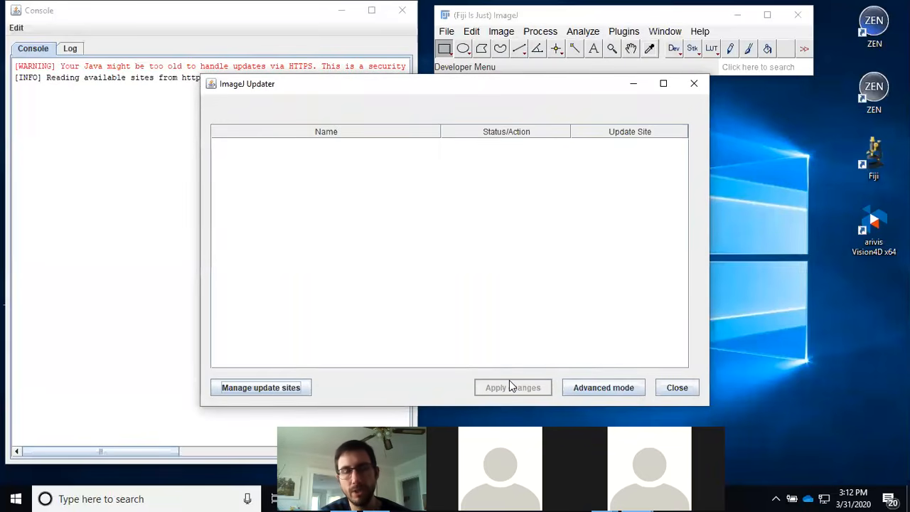
{"action": "left_click", "coordinate": [695, 84]}
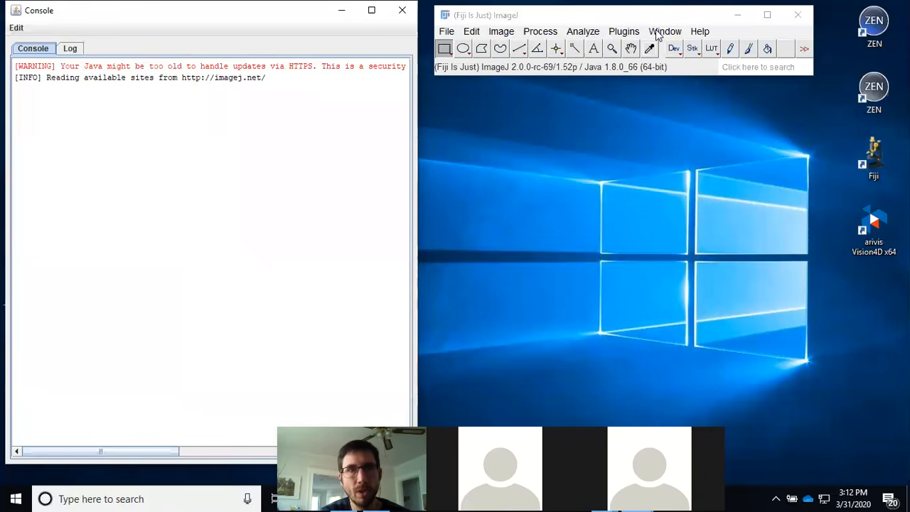
Step: Open the Memory & Threads options to inspect Fiji's maximum memory and thread settings, then cancel the dialog
{"action": "left_click_drag", "start_coordinate": [654, 15], "coordinate": [554, 33]}
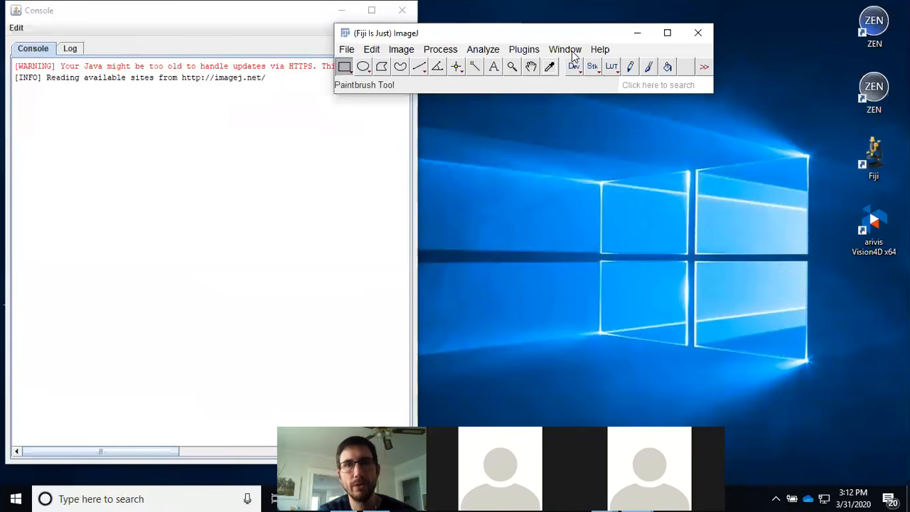
{"action": "left_click_drag", "start_coordinate": [575, 35], "coordinate": [561, 34]}
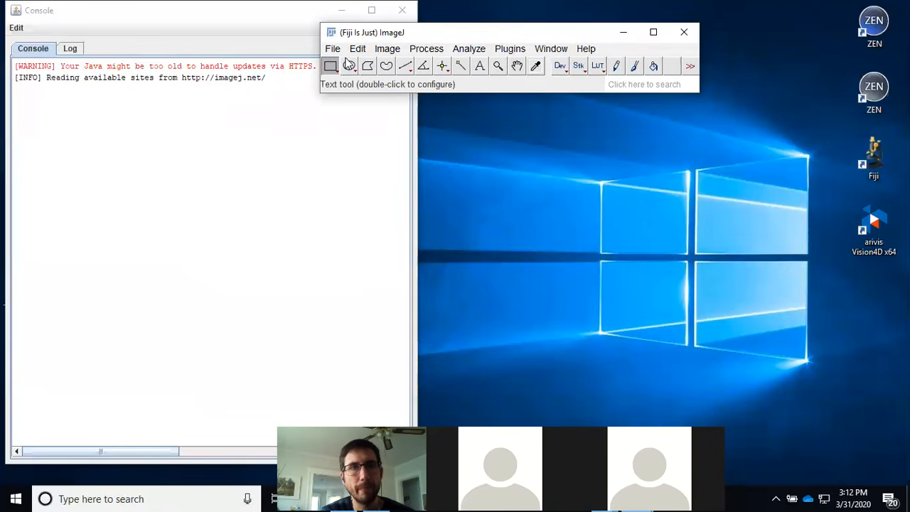
{"action": "left_click", "coordinate": [357, 51]}
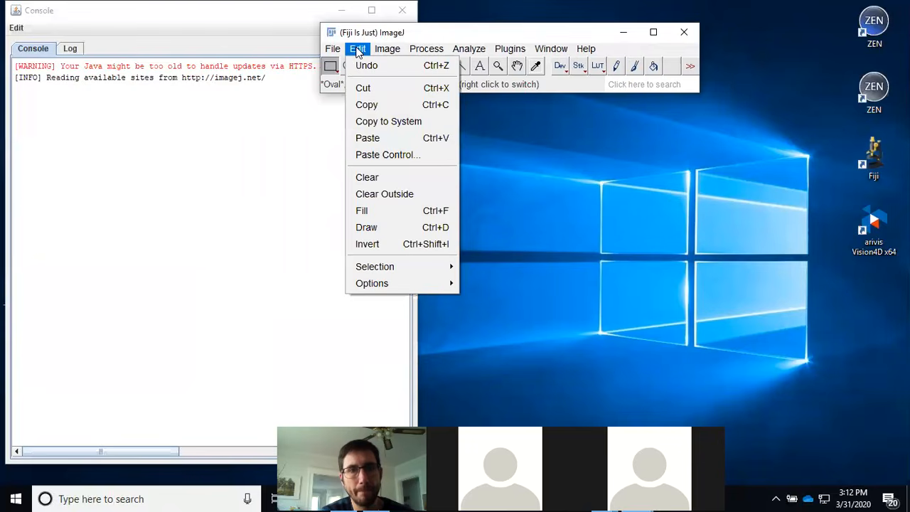
{"action": "mouse_move", "coordinate": [400, 283]}
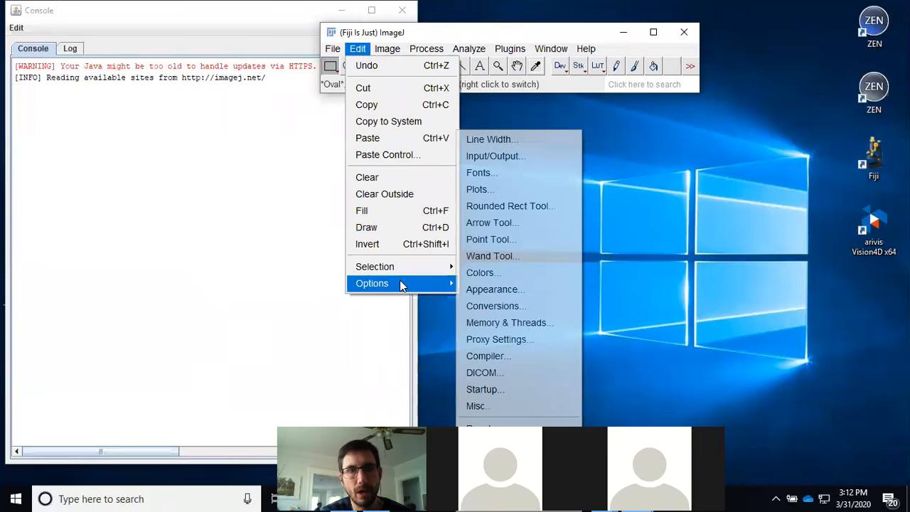
{"action": "left_click", "coordinate": [539, 321]}
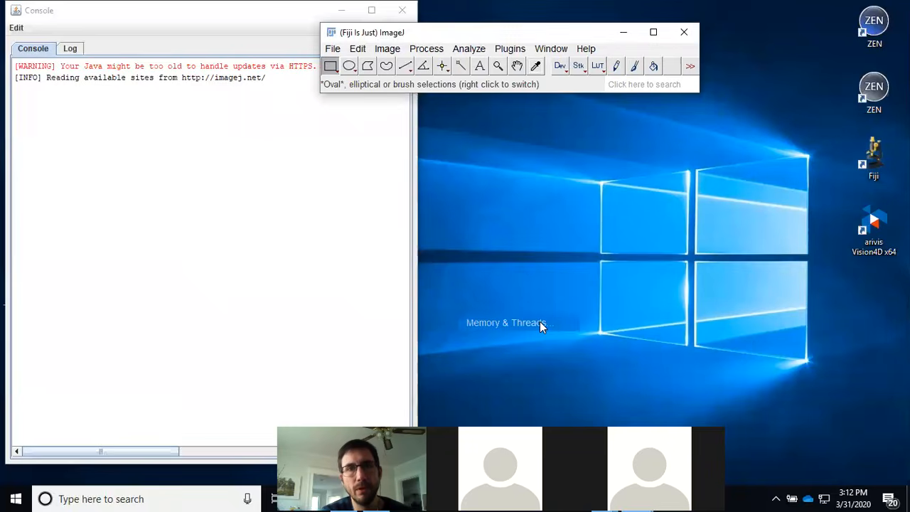
{"action": "left_click_drag", "start_coordinate": [477, 95], "coordinate": [553, 139]}
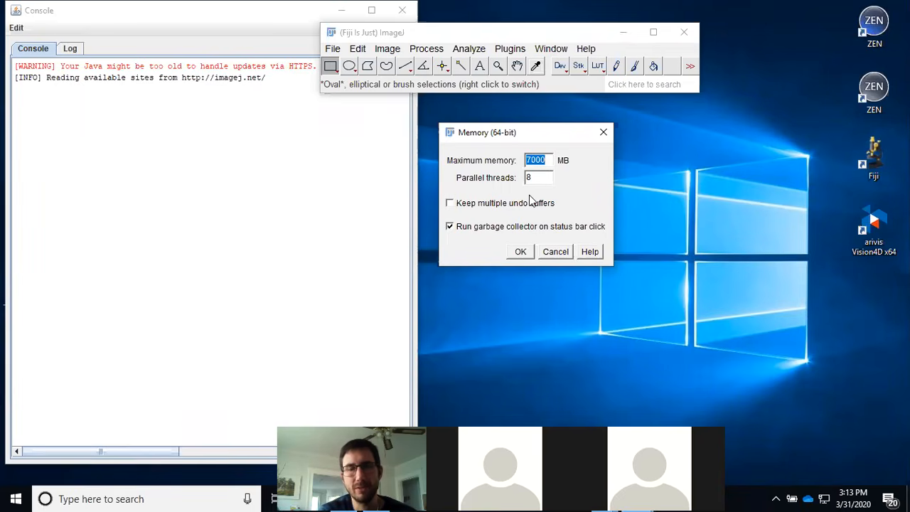
{"action": "left_click", "coordinate": [555, 253]}
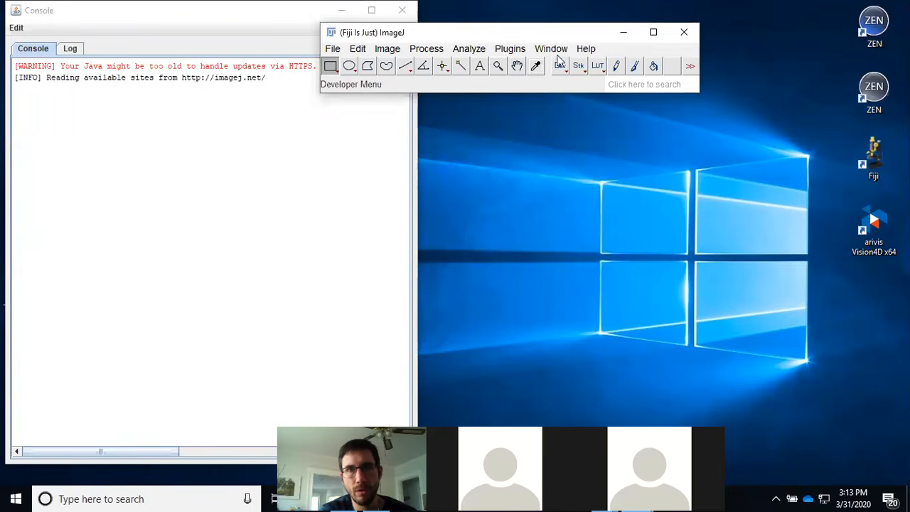
Step: Reposition the ImageJ main window and close the Console window
{"action": "left_click_drag", "start_coordinate": [557, 38], "coordinate": [568, 34]}
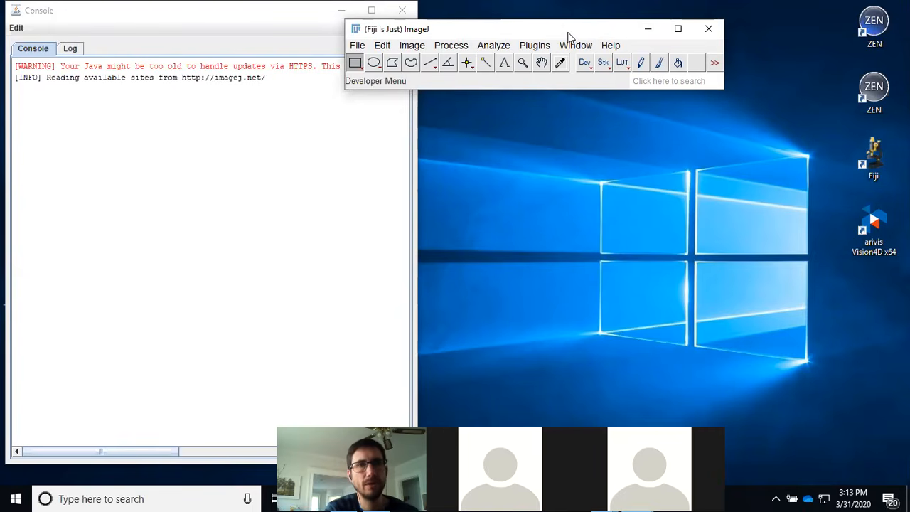
{"action": "left_click_drag", "start_coordinate": [125, 6], "coordinate": [136, 91]}
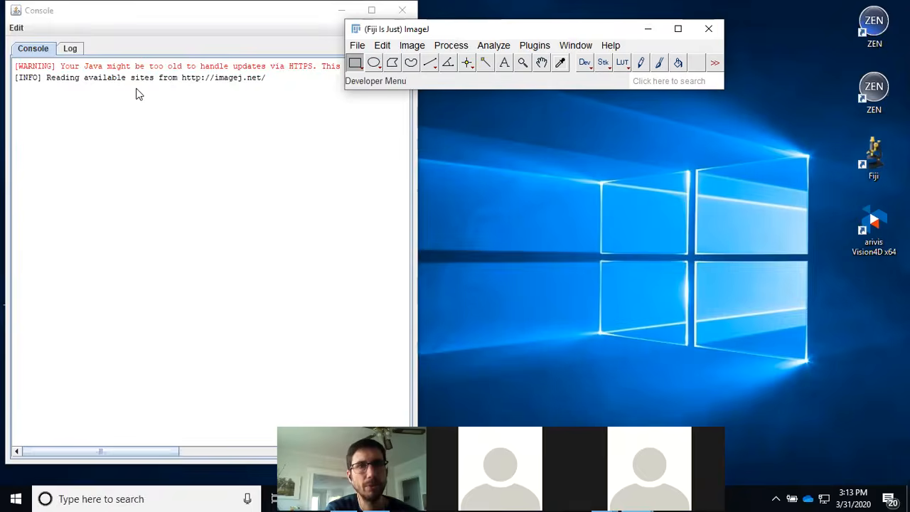
{"action": "left_click", "coordinate": [413, 84]}
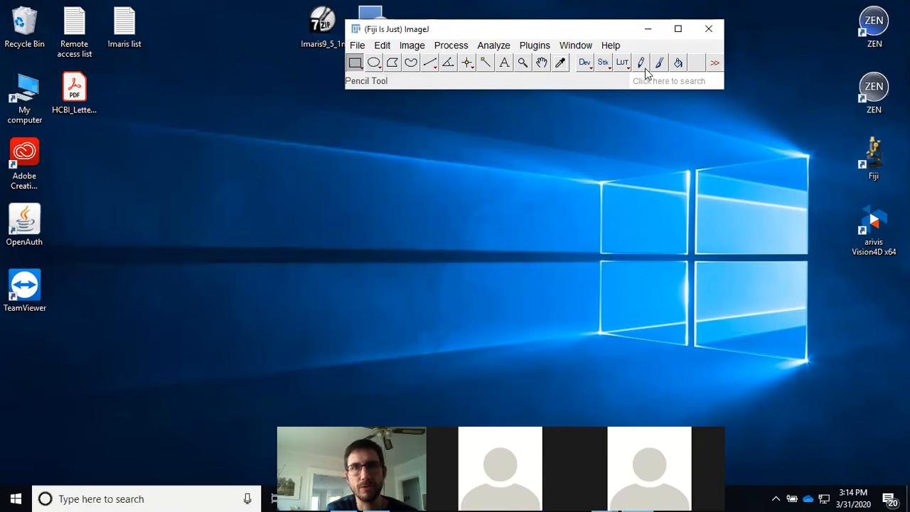
Step: Open the Mitosis (26MB, 5D stack) sample image
{"action": "left_click_drag", "start_coordinate": [598, 33], "coordinate": [461, 47]}
{"action": "left_click", "coordinate": [269, 66]}
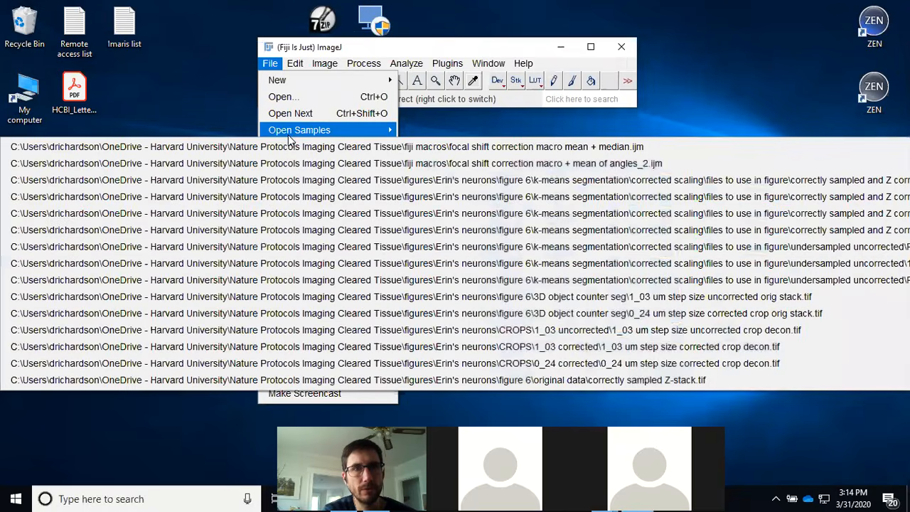
{"action": "mouse_move", "coordinate": [292, 139]}
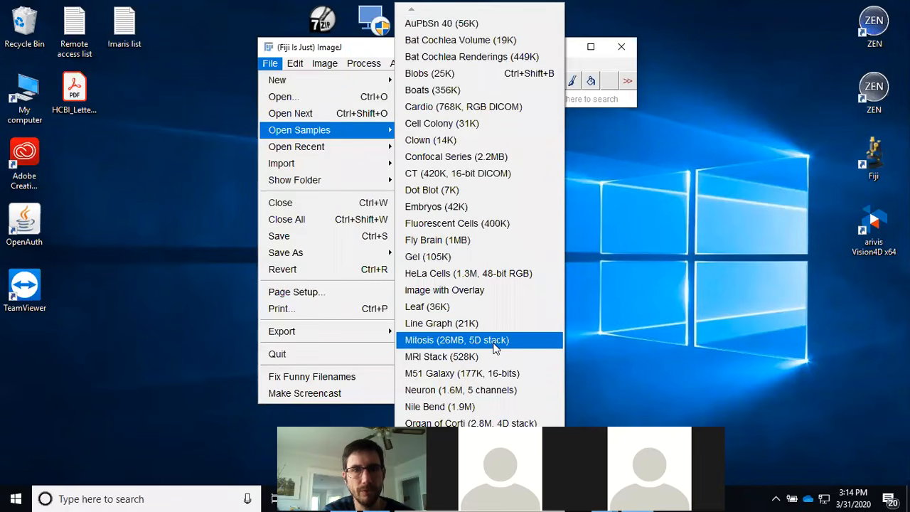
{"action": "left_click", "coordinate": [495, 341]}
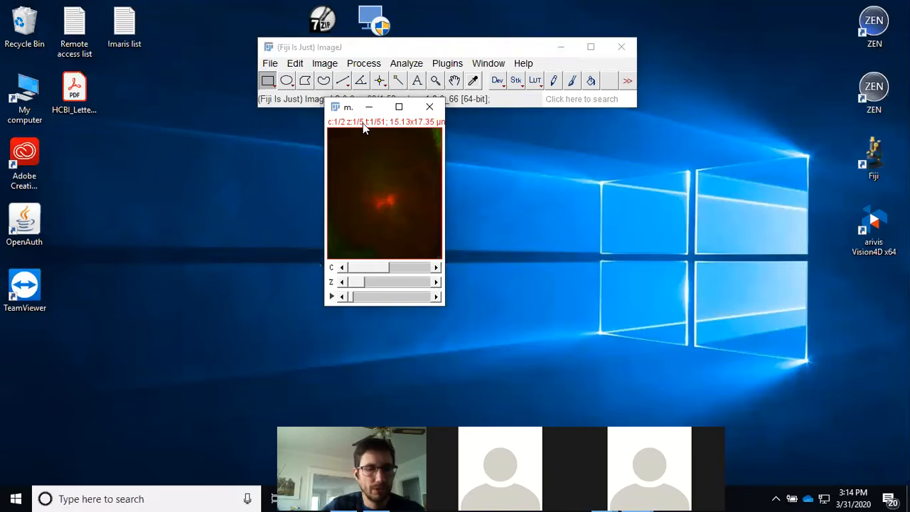
Step: Apply the Magenta lookup table to the first channel of the mitosis image
{"action": "key", "text": "plus"}
{"action": "key", "text": "plus"}
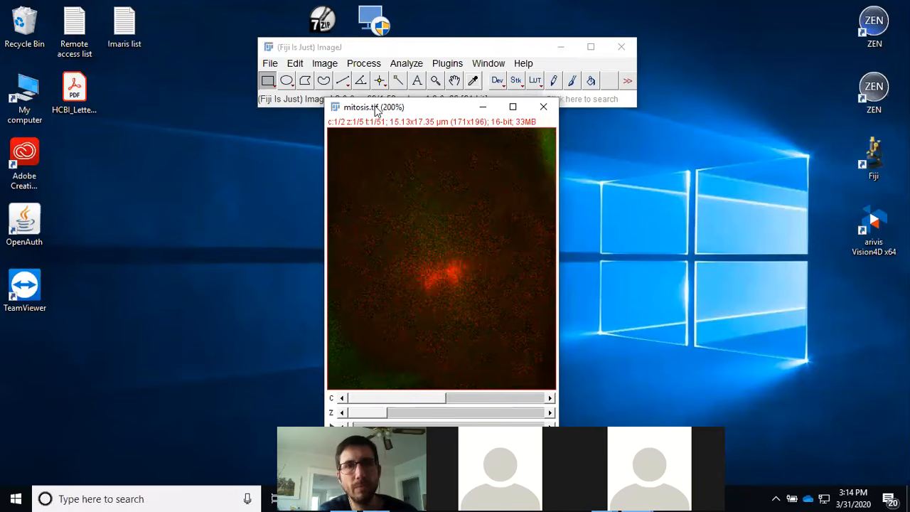
{"action": "left_click_drag", "start_coordinate": [467, 46], "coordinate": [589, 22]}
{"action": "left_click_drag", "start_coordinate": [434, 111], "coordinate": [305, 78]}
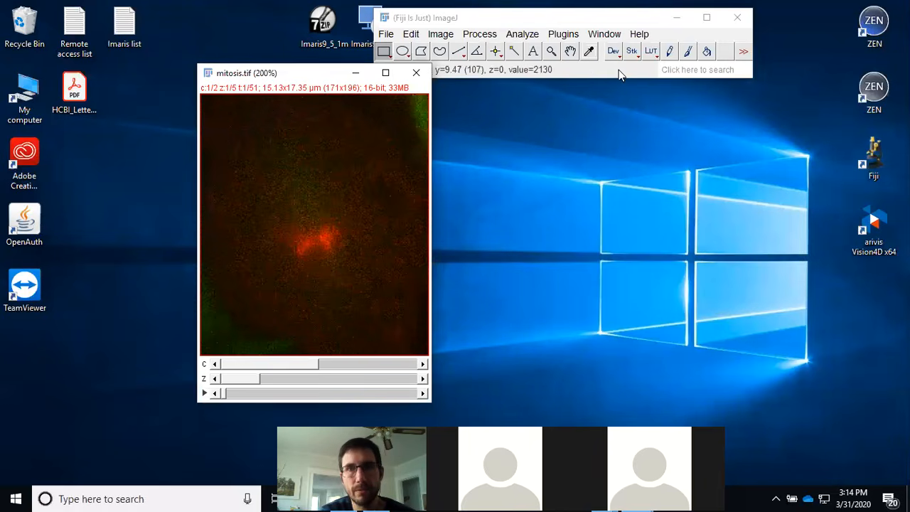
{"action": "left_click", "coordinate": [650, 51]}
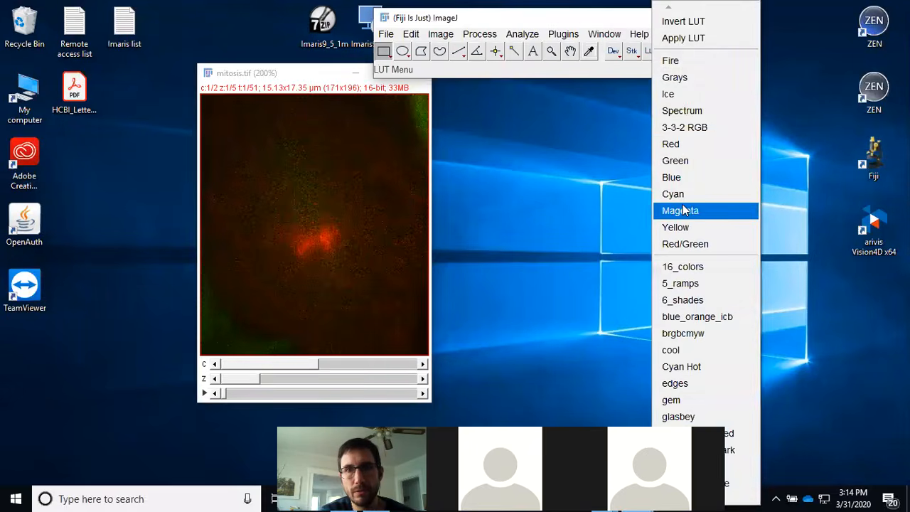
{"action": "left_click", "coordinate": [682, 209]}
Step: Browse through the mitosis image's channels, Z slices and time frames using the hyperstack sliders
{"action": "left_click_drag", "start_coordinate": [299, 83], "coordinate": [296, 90]}
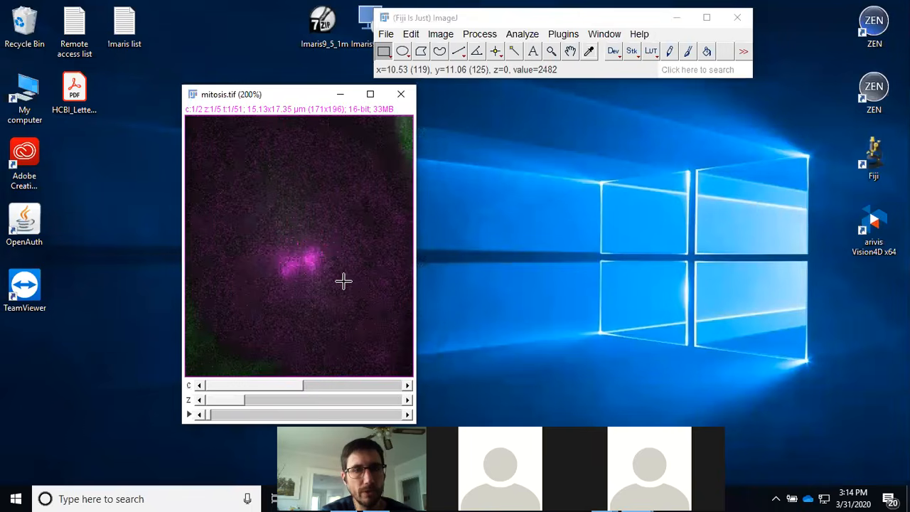
{"action": "left_click_drag", "start_coordinate": [232, 401], "coordinate": [332, 402]}
{"action": "left_click_drag", "start_coordinate": [273, 408], "coordinate": [320, 412]}
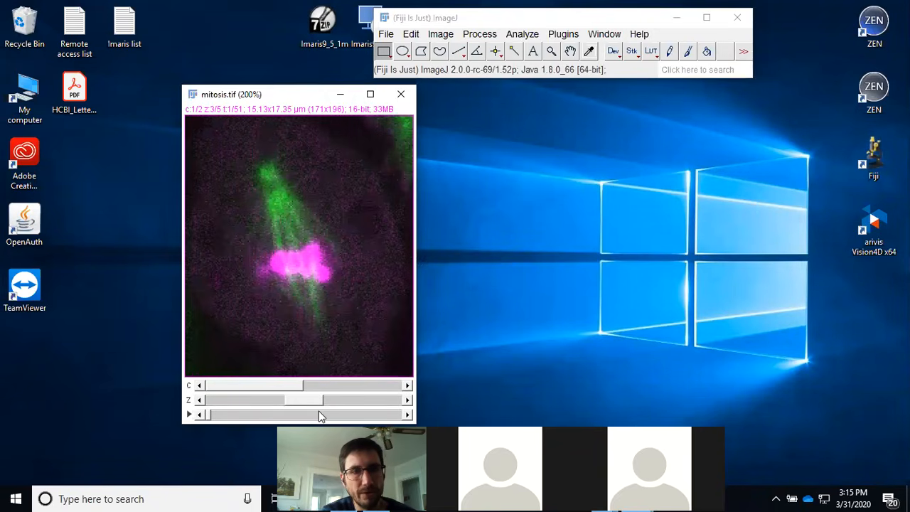
{"action": "left_click_drag", "start_coordinate": [211, 415], "coordinate": [260, 416]}
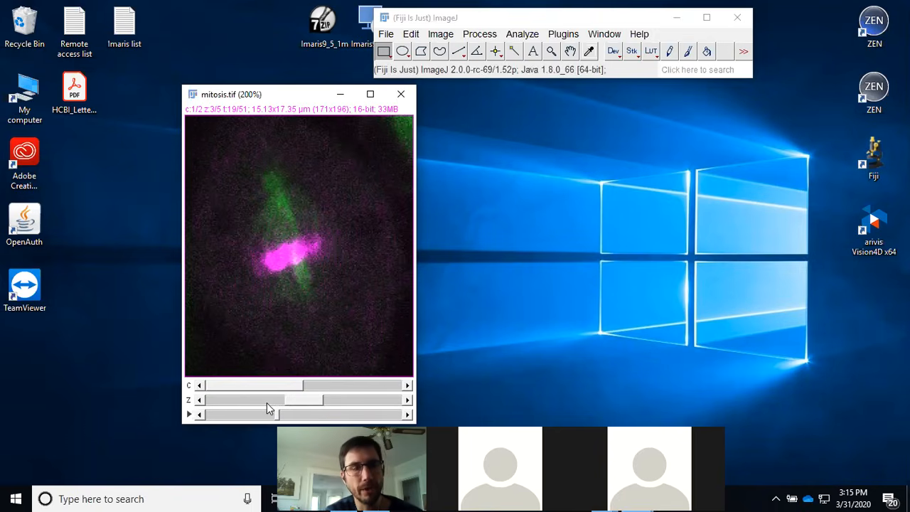
{"action": "left_click_drag", "start_coordinate": [295, 100], "coordinate": [169, 86]}
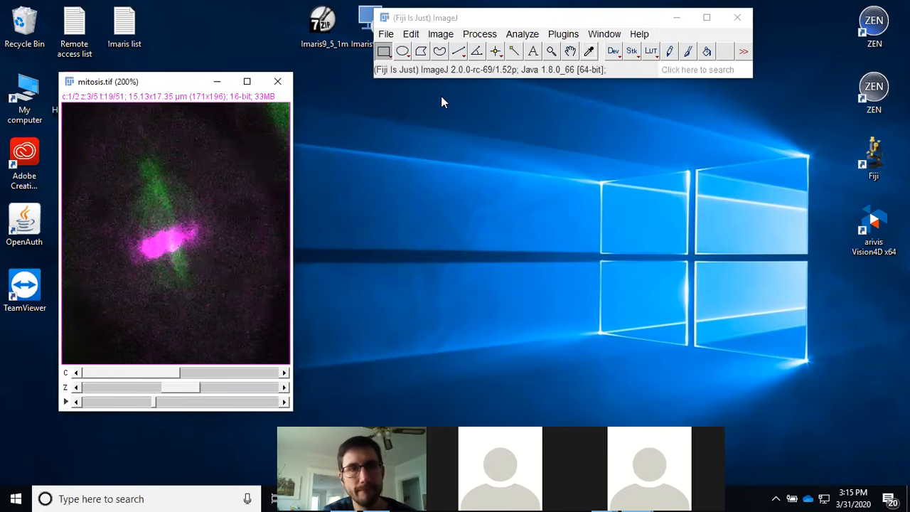
{"action": "left_click_drag", "start_coordinate": [162, 86], "coordinate": [202, 93]}
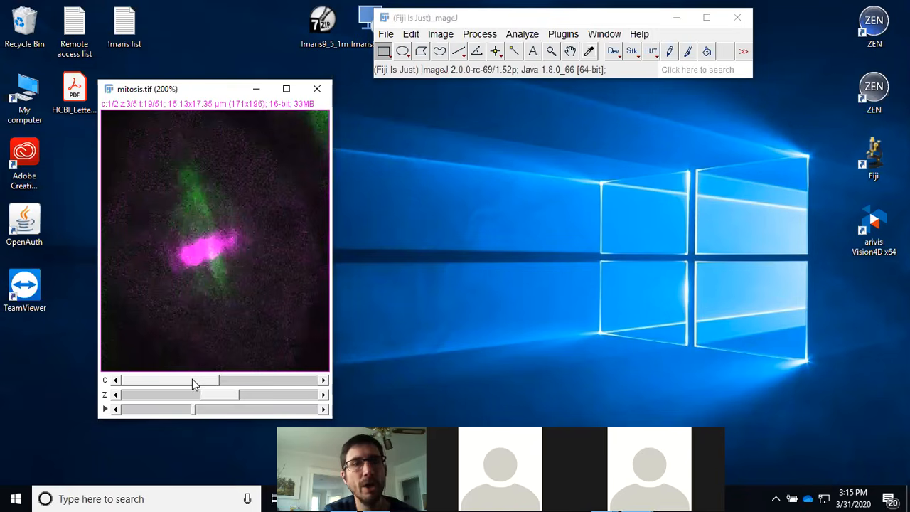
{"action": "mouse_move", "coordinate": [180, 381]}
{"action": "left_mouse_down"}
{"action": "mouse_move", "coordinate": [246, 385]}
{"action": "mouse_move", "coordinate": [153, 385]}
{"action": "mouse_move", "coordinate": [273, 385]}
{"action": "mouse_move", "coordinate": [172, 384]}
{"action": "left_mouse_up"}
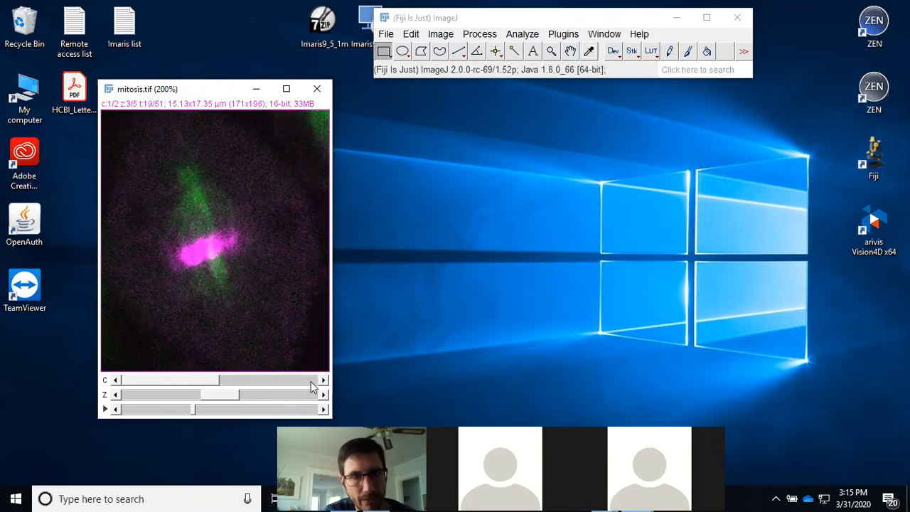
{"action": "left_click_drag", "start_coordinate": [145, 379], "coordinate": [305, 398]}
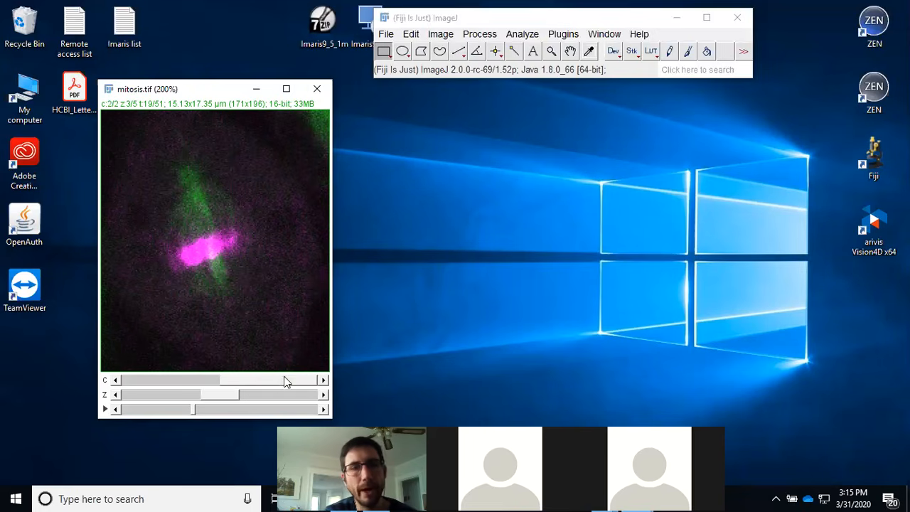
{"action": "left_click", "coordinate": [158, 380]}
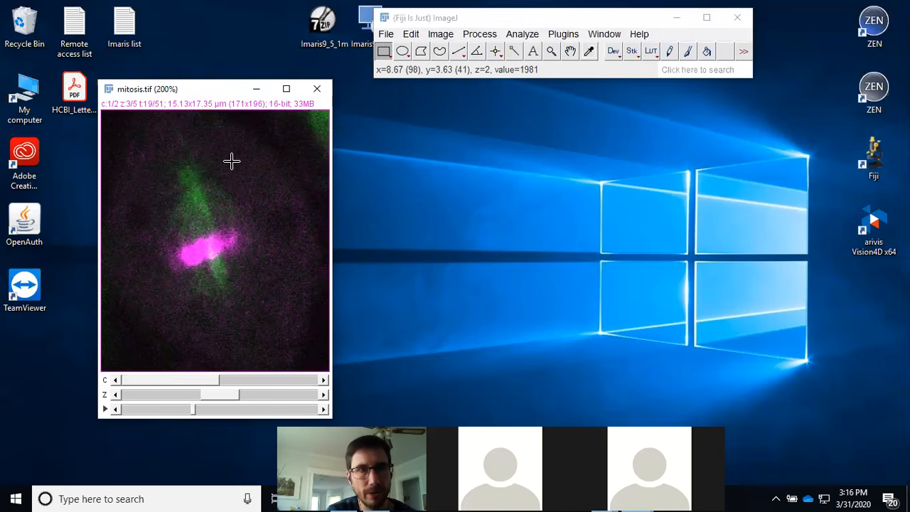
{"action": "left_click_drag", "start_coordinate": [202, 93], "coordinate": [182, 80]}
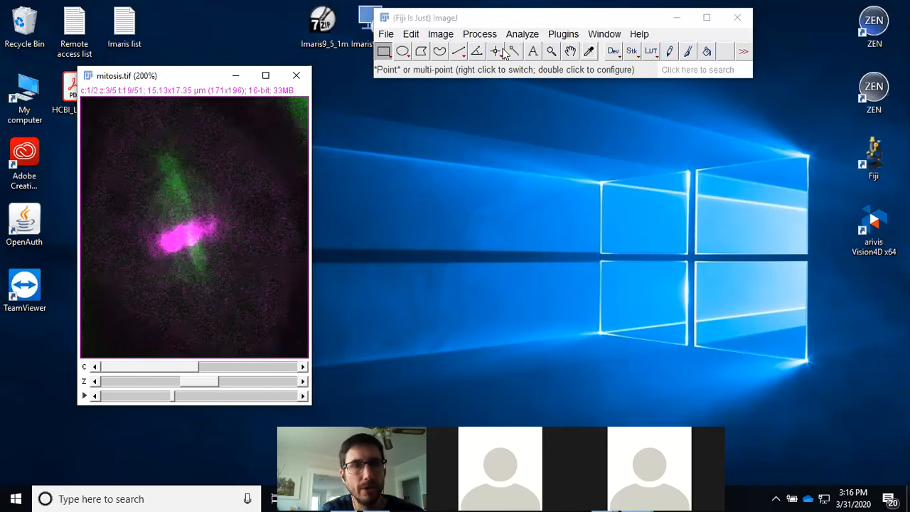
Step: Duplicate the image as a hyperstack named mitosis-1.tif, keeping channels 1-2, slice 3 and frame 5
{"action": "left_click", "coordinate": [440, 35]}
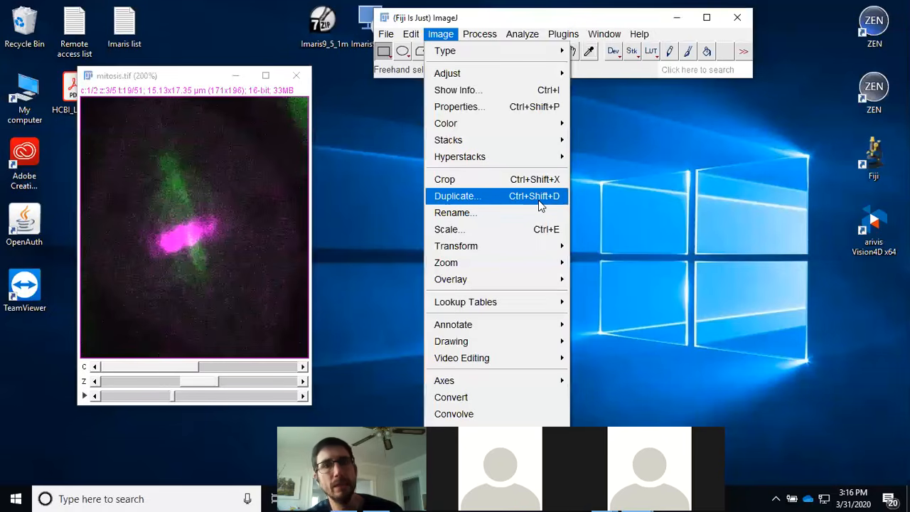
{"action": "left_click", "coordinate": [514, 200]}
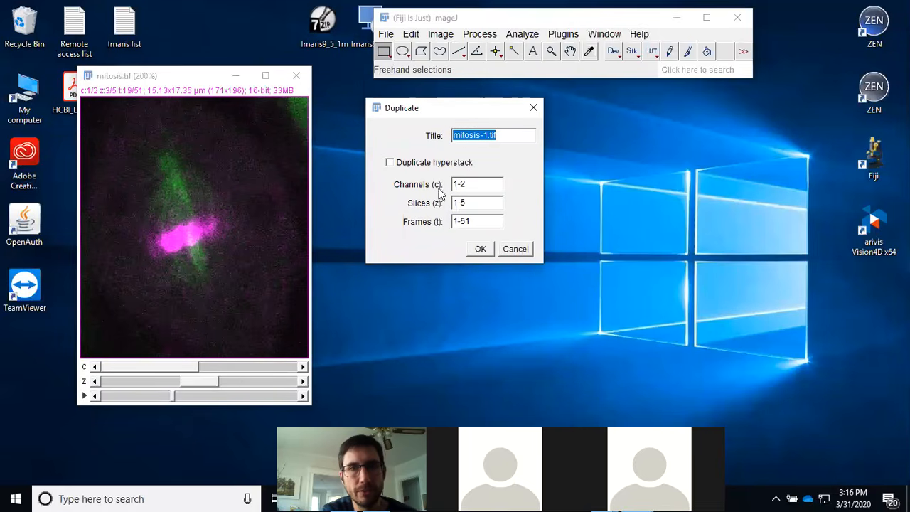
{"action": "left_click", "coordinate": [476, 202]}
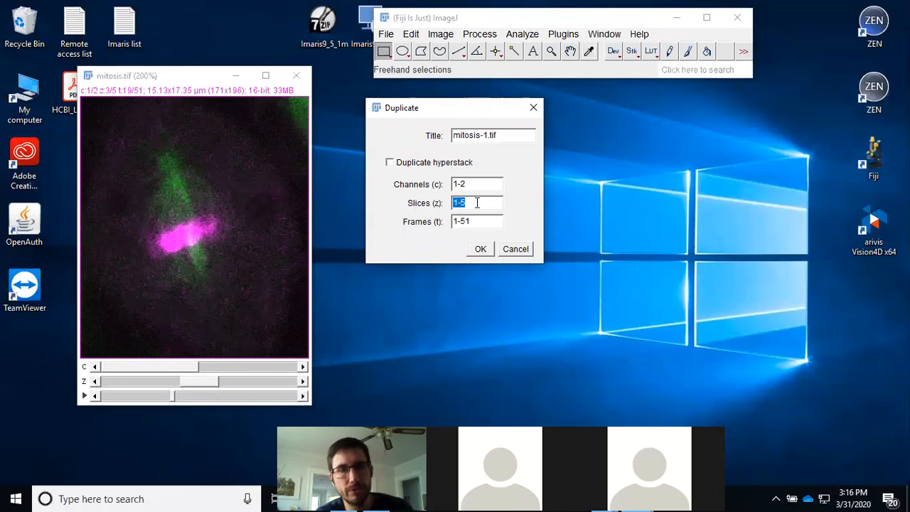
{"action": "type", "text": "3"}
{"action": "left_click", "coordinate": [485, 222]}
{"action": "type", "text": "5"}
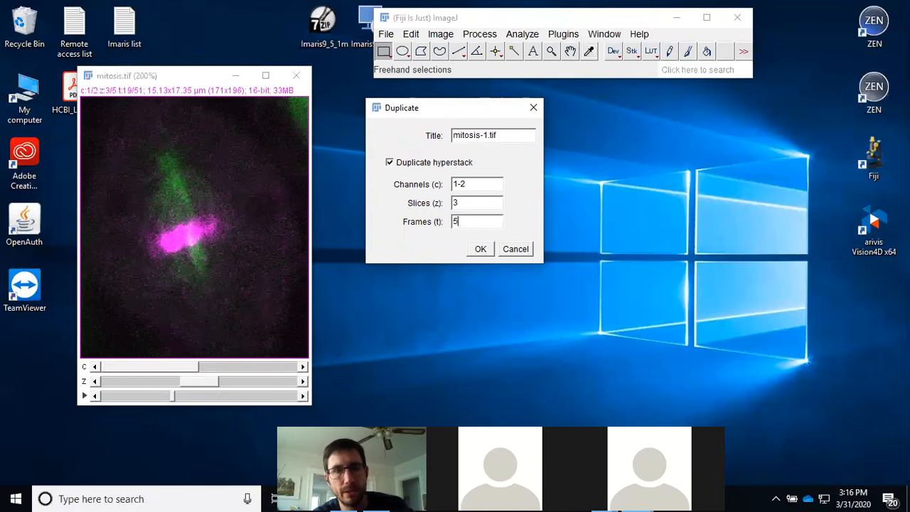
{"action": "left_click", "coordinate": [481, 249]}
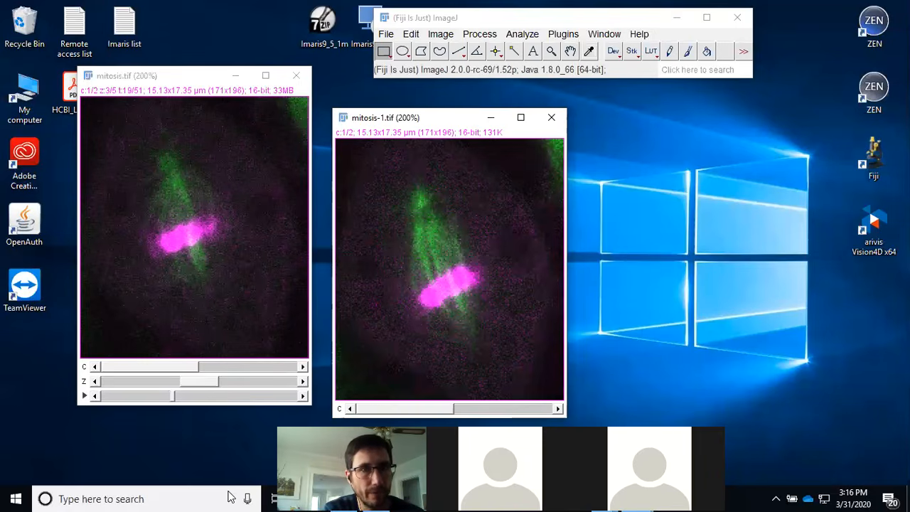
Step: Open the Channels Tool for the duplicated image
{"action": "left_click", "coordinate": [166, 396]}
{"action": "mouse_move", "coordinate": [163, 398]}
{"action": "left_mouse_down"}
{"action": "mouse_move", "coordinate": [144, 396]}
{"action": "mouse_move", "coordinate": [159, 395]}
{"action": "left_mouse_up"}
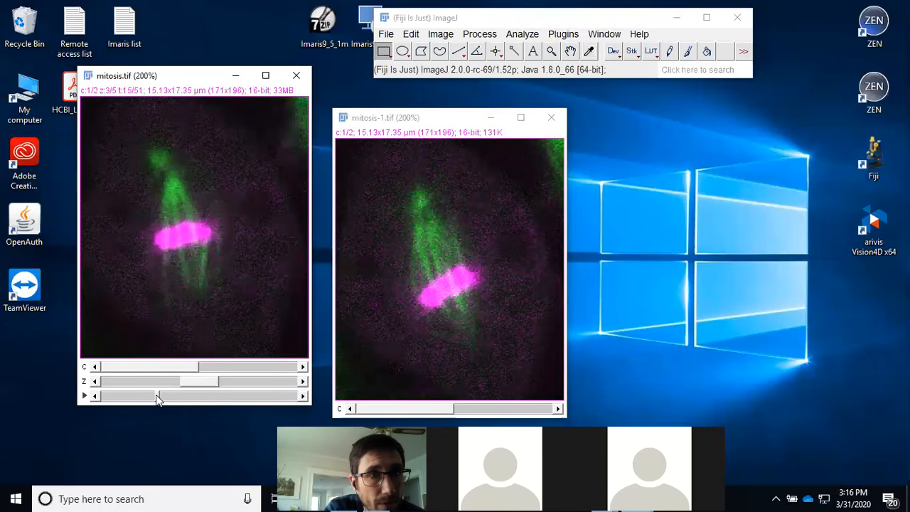
{"action": "mouse_move", "coordinate": [456, 123]}
{"action": "left_mouse_down"}
{"action": "mouse_move", "coordinate": [500, 108]}
{"action": "mouse_move", "coordinate": [455, 105]}
{"action": "left_mouse_up"}
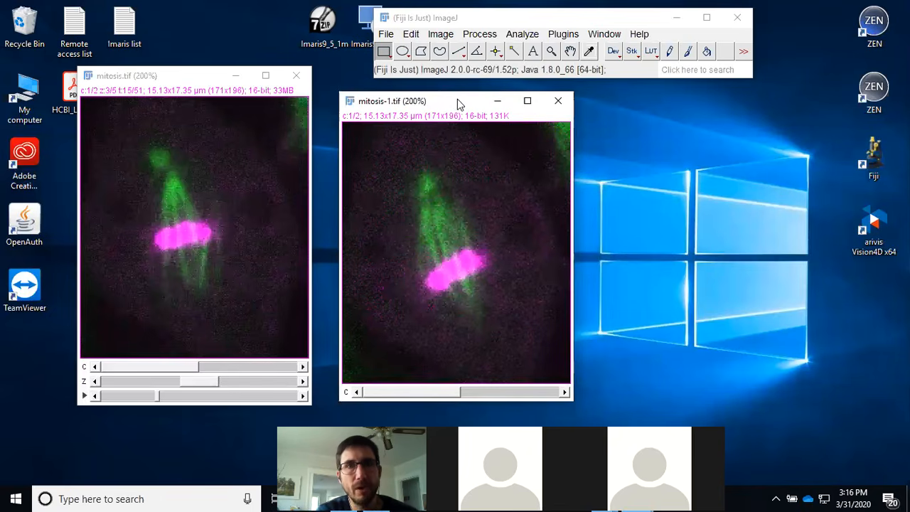
{"action": "left_click", "coordinate": [441, 34]}
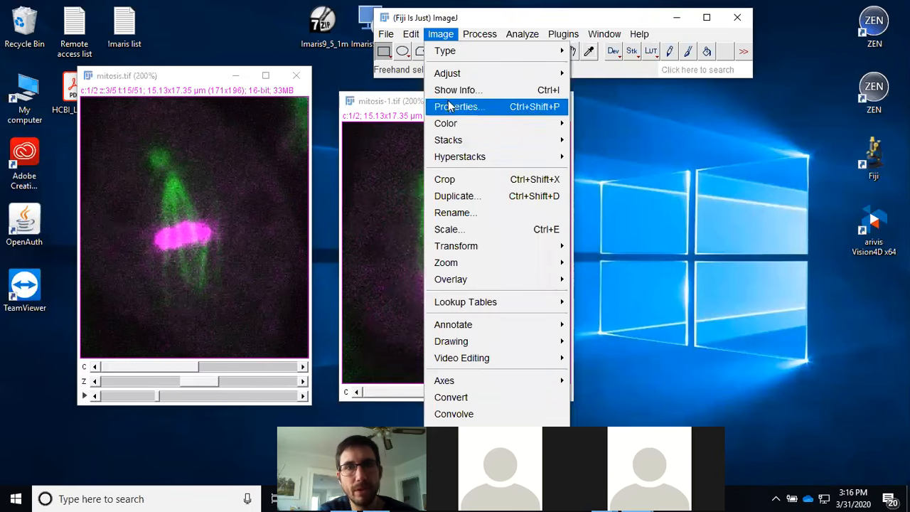
{"action": "mouse_move", "coordinate": [452, 129]}
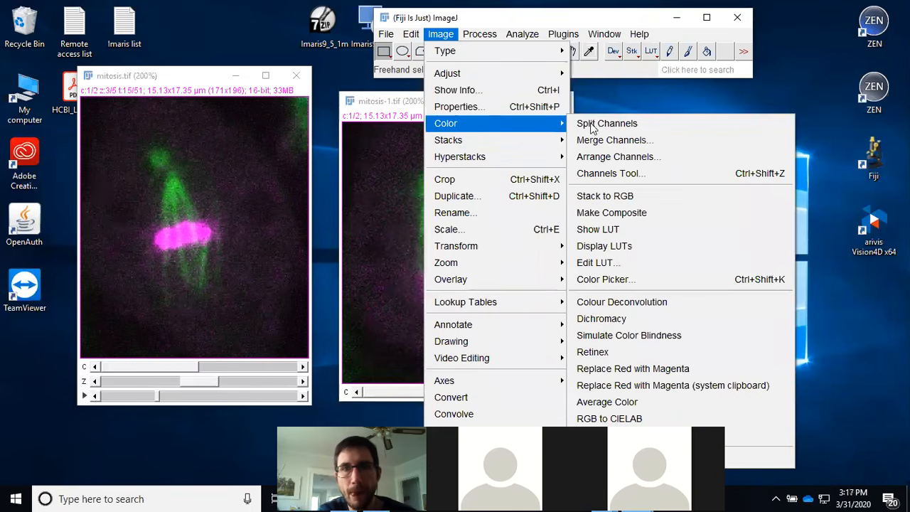
{"action": "left_click", "coordinate": [617, 174]}
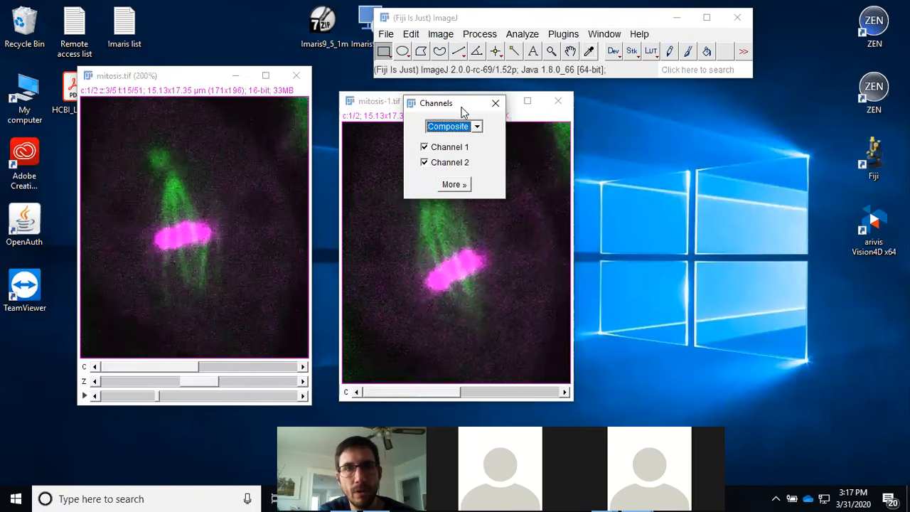
{"action": "left_click_drag", "start_coordinate": [462, 110], "coordinate": [683, 125]}
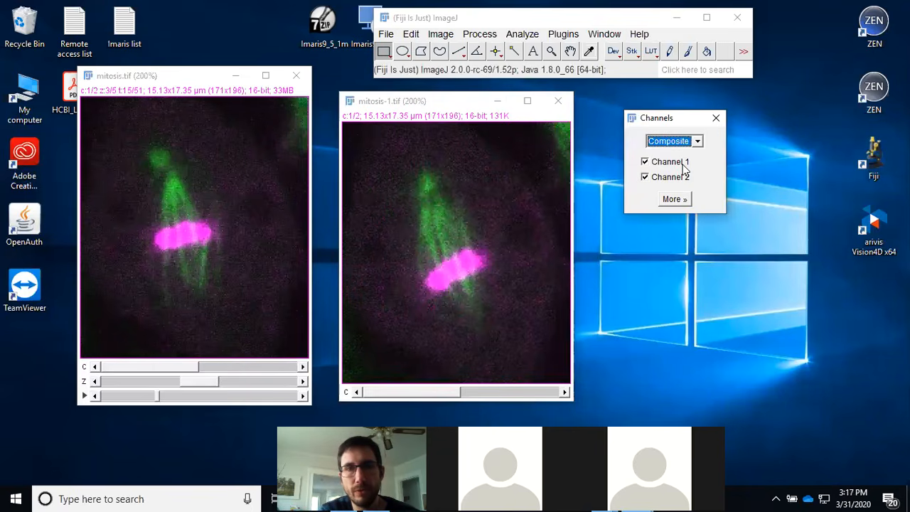
Step: Toggle the visibility of Channel 1 and Channel 2 in the Channels Tool
{"action": "left_click", "coordinate": [684, 165]}
{"action": "left_click", "coordinate": [684, 166]}
{"action": "left_click", "coordinate": [685, 177]}
{"action": "left_click", "coordinate": [686, 179]}
{"action": "left_click", "coordinate": [686, 178]}
{"action": "left_click", "coordinate": [682, 163]}
{"action": "left_click", "coordinate": [682, 162]}
{"action": "left_click", "coordinate": [684, 177]}
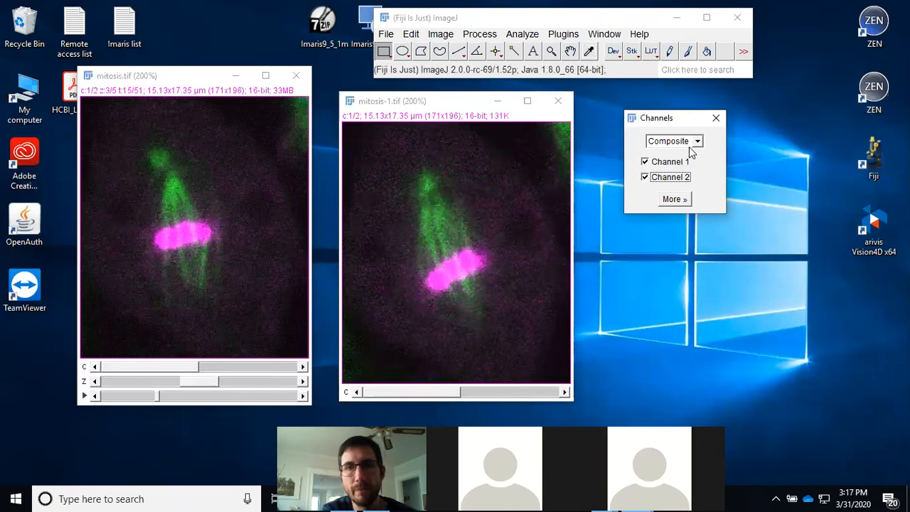
Step: Switch the channel display mode to Color and step through the duplicate's individual channels
{"action": "left_click", "coordinate": [696, 142]}
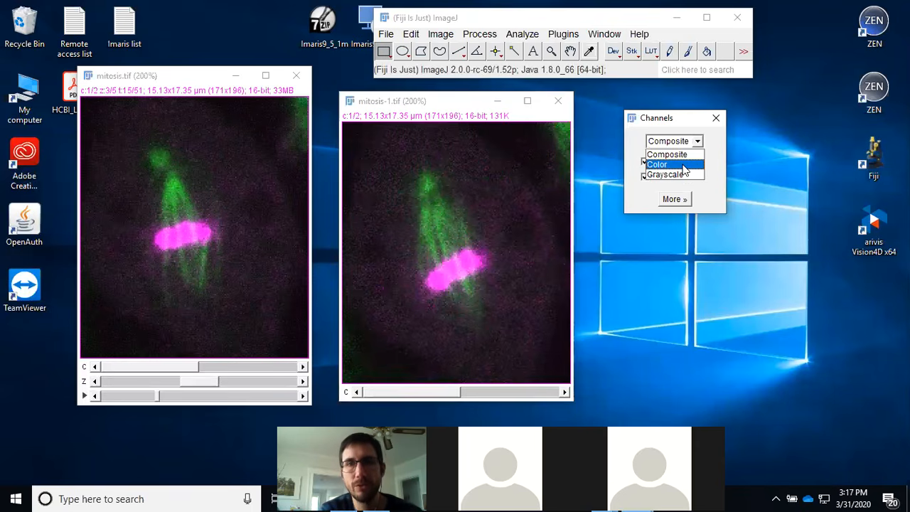
{"action": "left_click", "coordinate": [683, 167]}
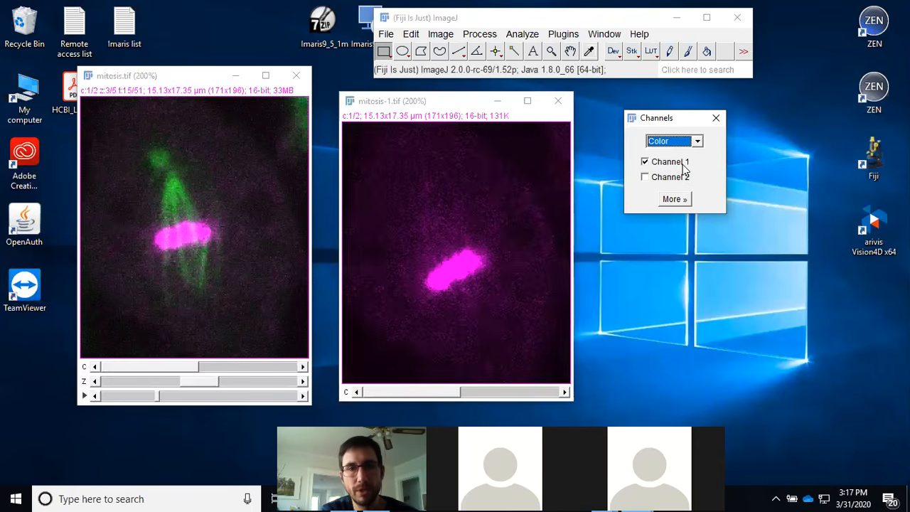
{"action": "left_click", "coordinate": [524, 393]}
{"action": "left_click", "coordinate": [436, 393]}
{"action": "left_click", "coordinate": [517, 396]}
{"action": "left_click", "coordinate": [402, 396]}
{"action": "left_click", "coordinate": [475, 393]}
{"action": "left_click", "coordinate": [395, 395]}
{"action": "left_click", "coordinate": [478, 393]}
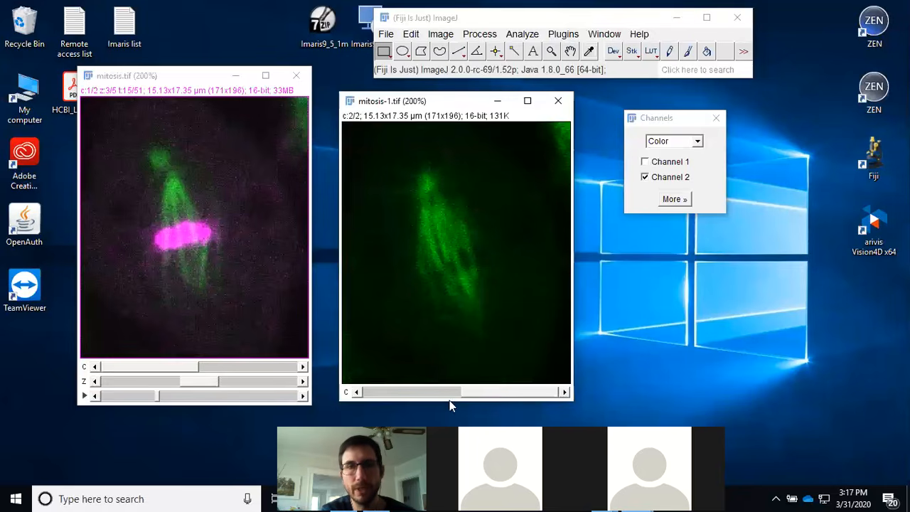
{"action": "left_click", "coordinate": [406, 394]}
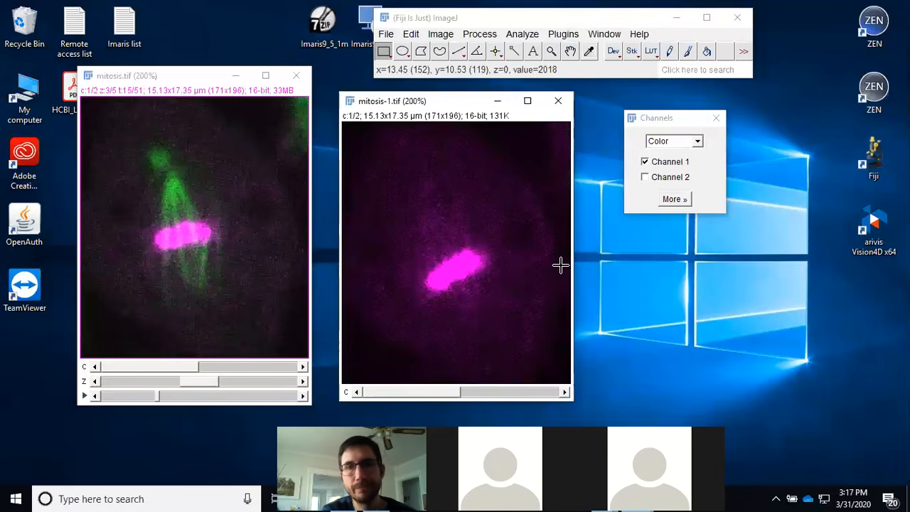
Step: Set the channel display mode back to Composite
{"action": "left_click", "coordinate": [697, 141]}
{"action": "left_click", "coordinate": [675, 150]}
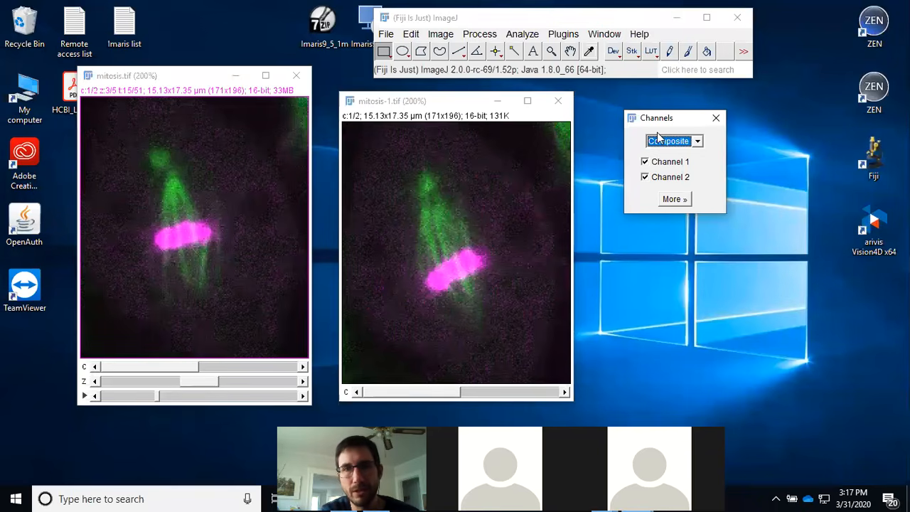
Step: Keep the Channels Tool in Composite mode and move its window to the top-right corner of the desktop
{"action": "left_click", "coordinate": [697, 141]}
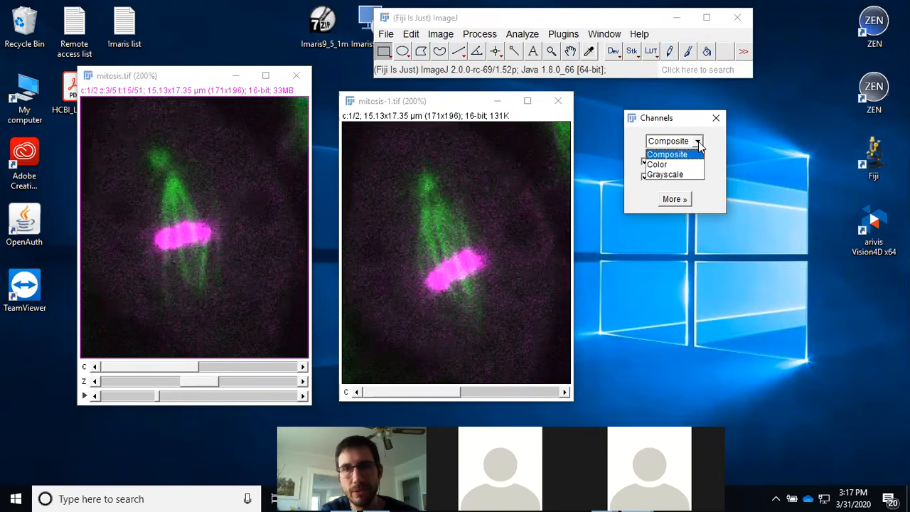
{"action": "left_click", "coordinate": [699, 145]}
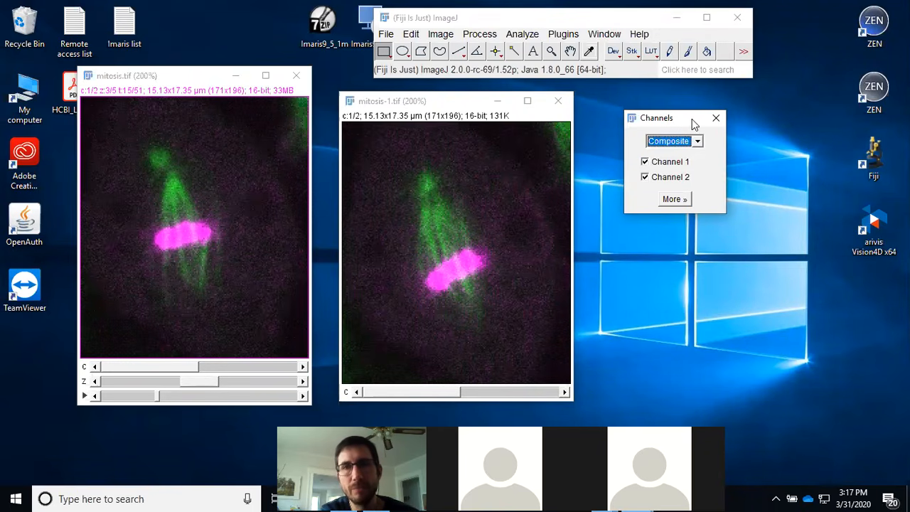
{"action": "left_click_drag", "start_coordinate": [681, 120], "coordinate": [703, 118]}
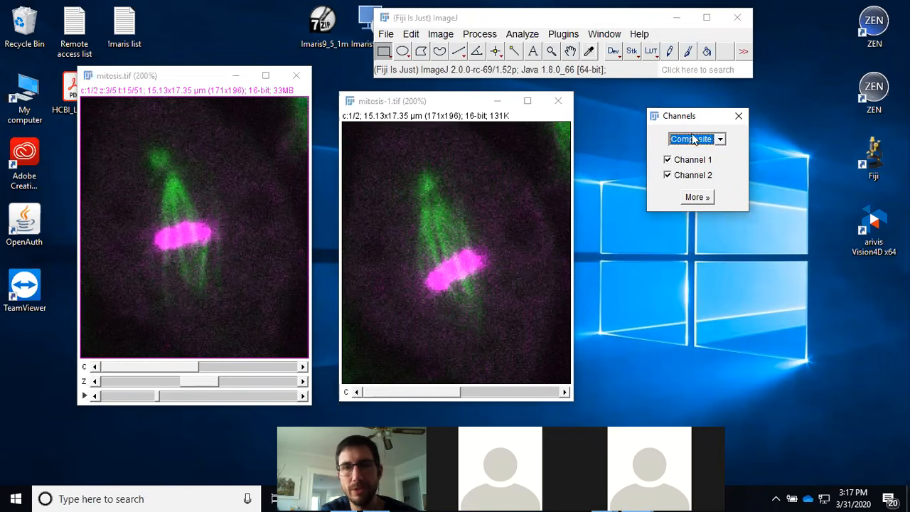
{"action": "left_click", "coordinate": [694, 165]}
{"action": "left_click", "coordinate": [694, 165]}
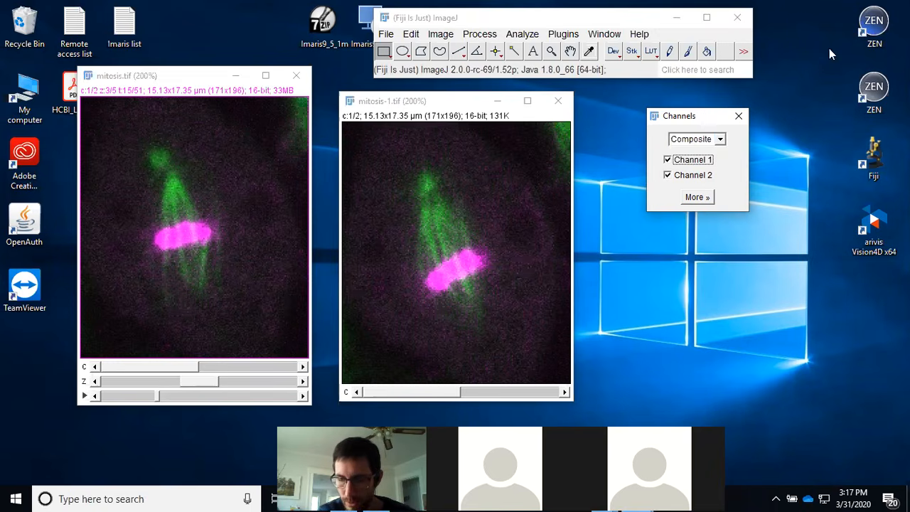
{"action": "left_click_drag", "start_coordinate": [828, 49], "coordinate": [825, 22]}
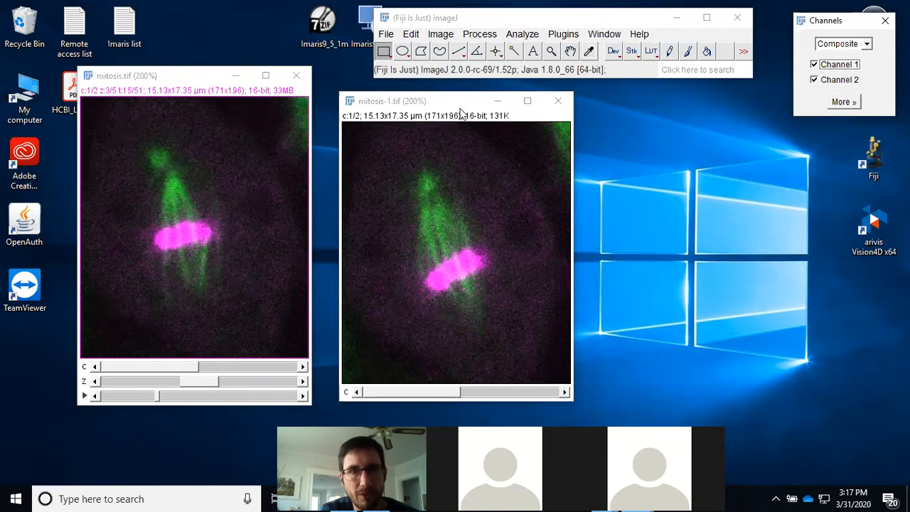
Step: Close the original mitosis.tif window and move the duplicate mitosis-1.tif window to the left
{"action": "left_click_drag", "start_coordinate": [464, 103], "coordinate": [454, 102]}
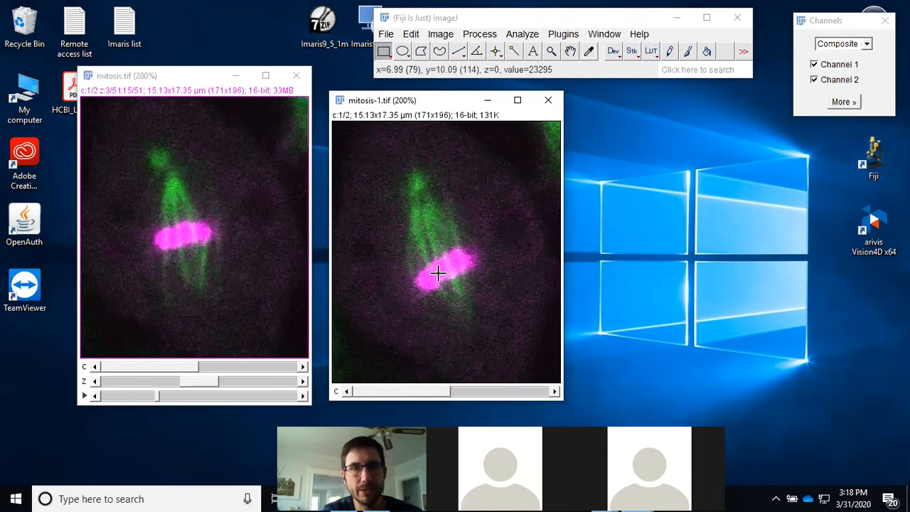
{"action": "left_click", "coordinate": [237, 77]}
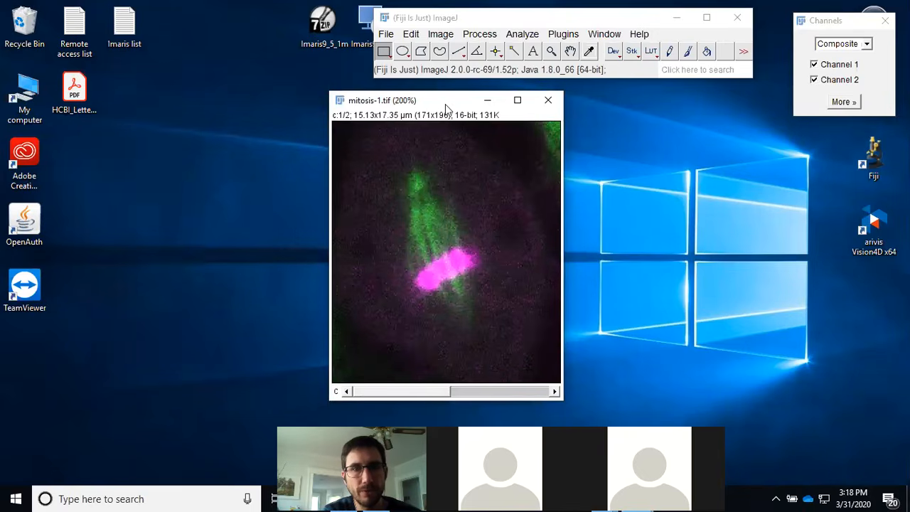
{"action": "left_click_drag", "start_coordinate": [446, 107], "coordinate": [212, 111]}
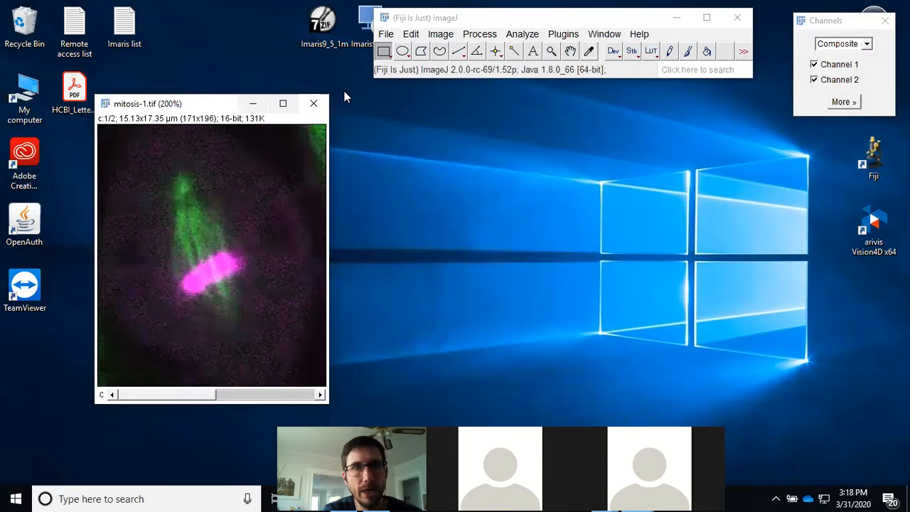
Step: Split the duplicate image mitosis-1.tif into its separate channels with Split Channels
{"action": "left_click", "coordinate": [450, 36]}
{"action": "mouse_move", "coordinate": [463, 125]}
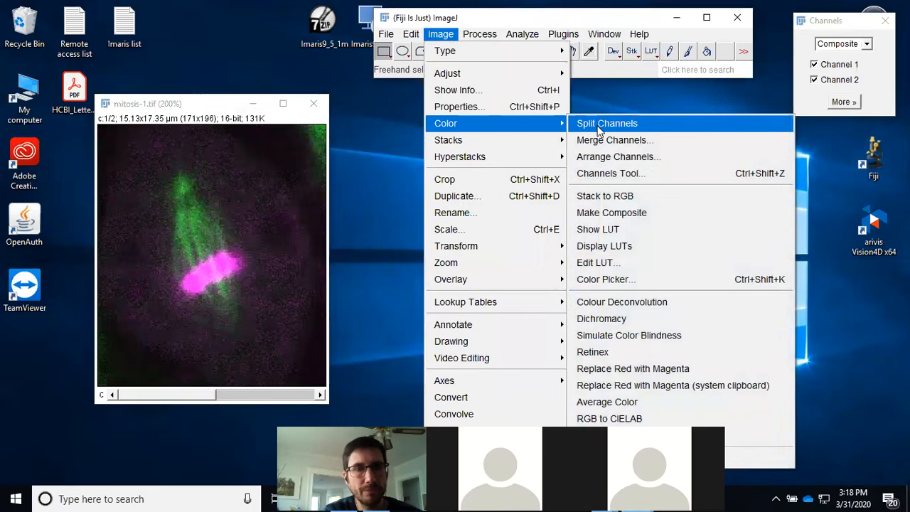
{"action": "left_click", "coordinate": [599, 125]}
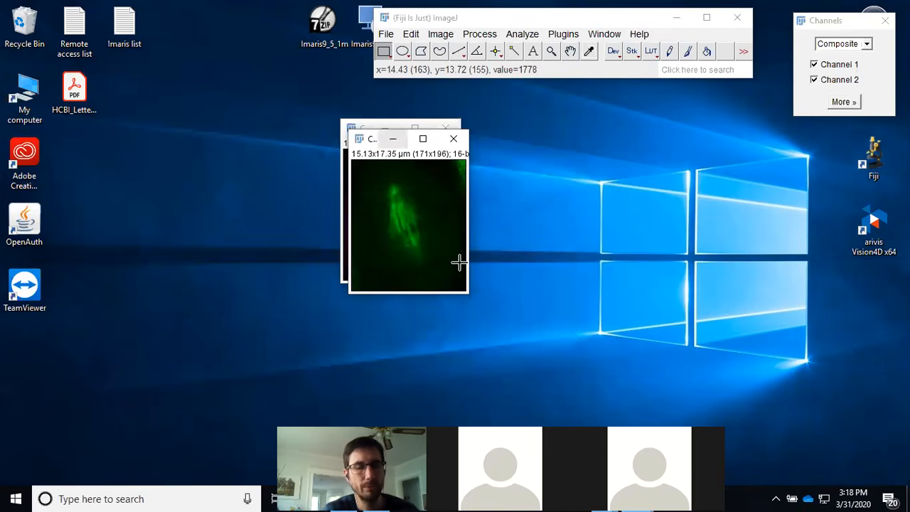
Step: Zoom the C2-mitosis-1.tif window in to 200% and move it to the right
{"action": "key", "text": "plus"}
{"action": "key", "text": "plus"}
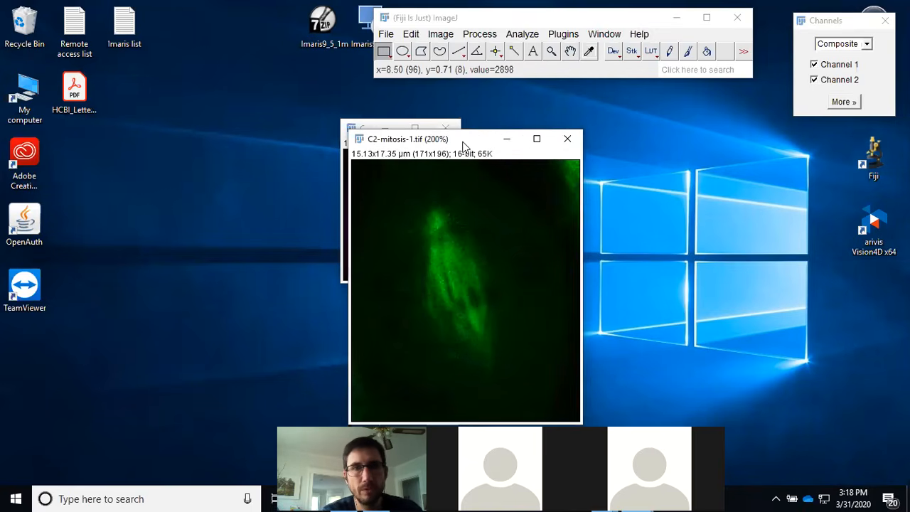
{"action": "left_click_drag", "start_coordinate": [467, 145], "coordinate": [609, 119]}
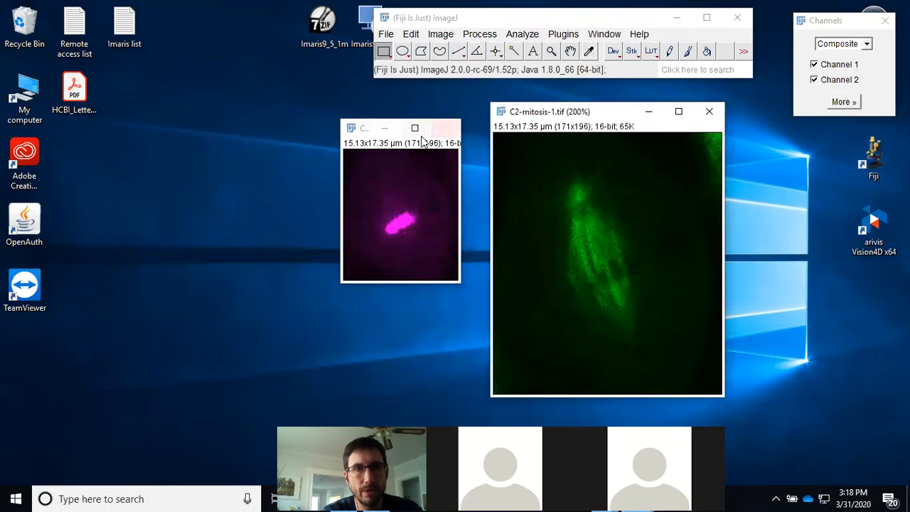
Step: Zoom the C1-mitosis-1.tif window in to 200% and move it to the left beside C2
{"action": "left_click", "coordinate": [409, 148]}
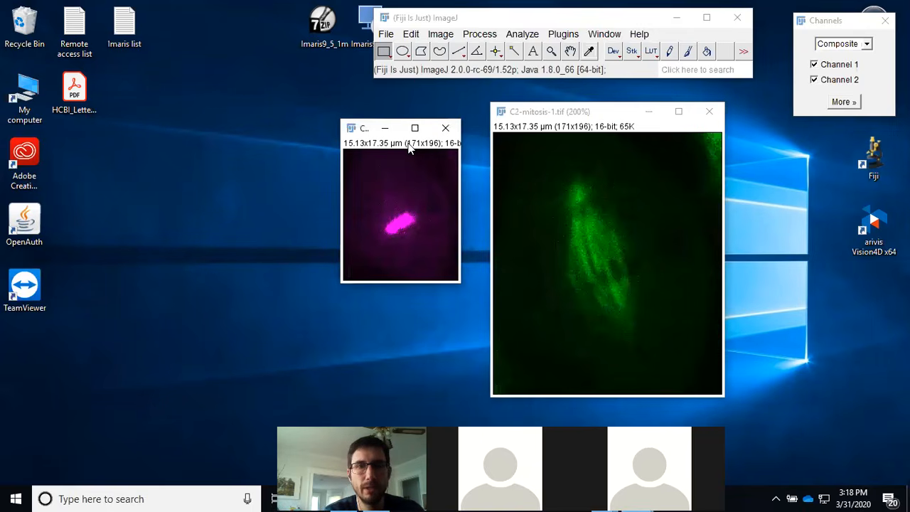
{"action": "key", "text": "plus"}
{"action": "key", "text": "plus"}
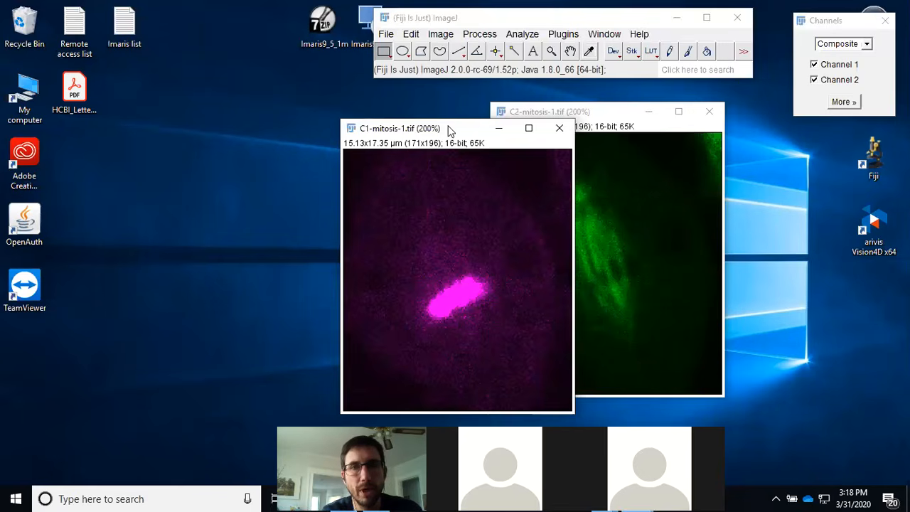
{"action": "left_click_drag", "start_coordinate": [450, 131], "coordinate": [382, 144]}
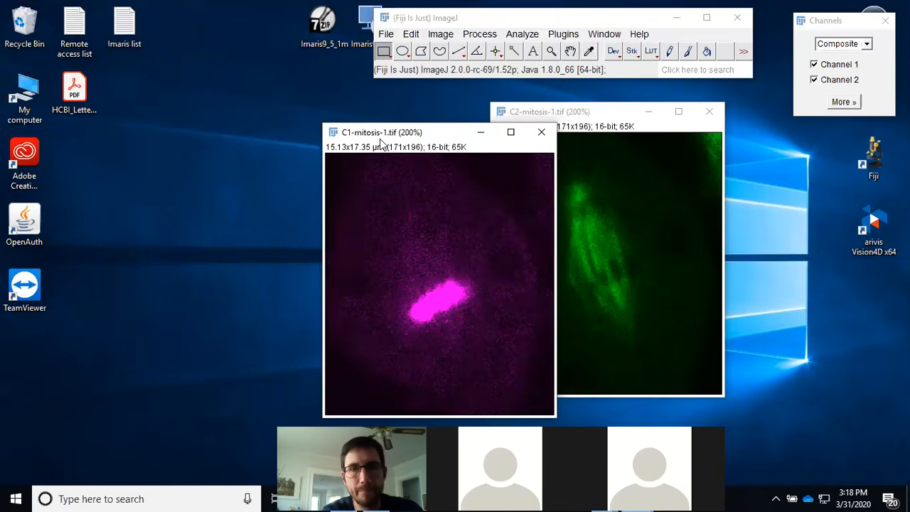
{"action": "left_click_drag", "start_coordinate": [434, 132], "coordinate": [304, 111]}
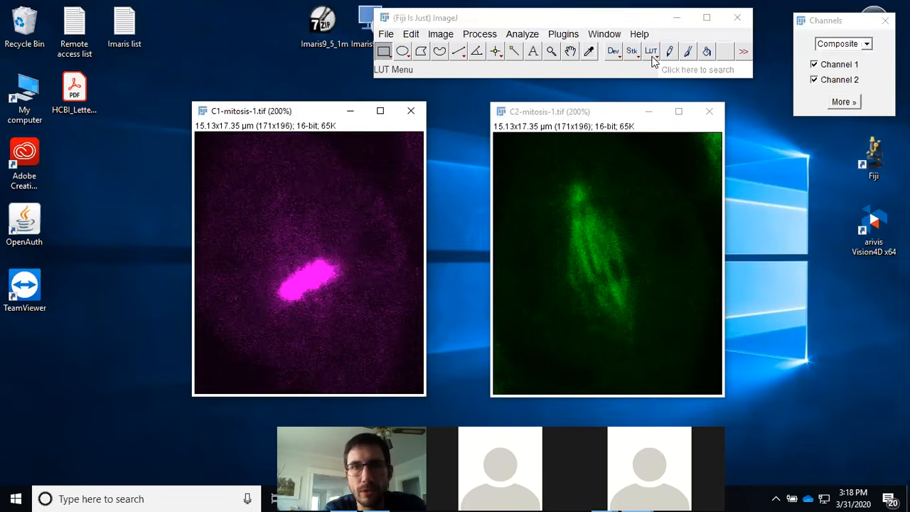
Step: Apply the HiLo lookup table to the C1 channel image
{"action": "left_click", "coordinate": [651, 57]}
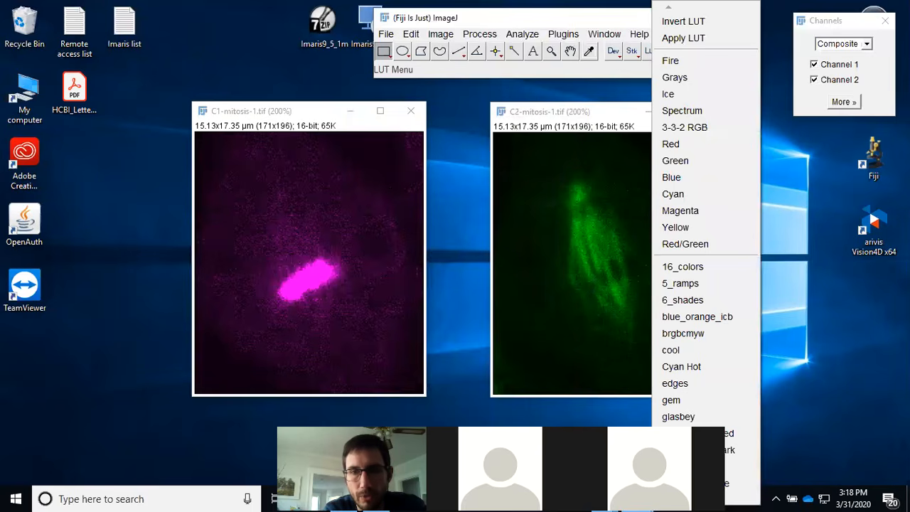
{"action": "mouse_move", "coordinate": [668, 497]}
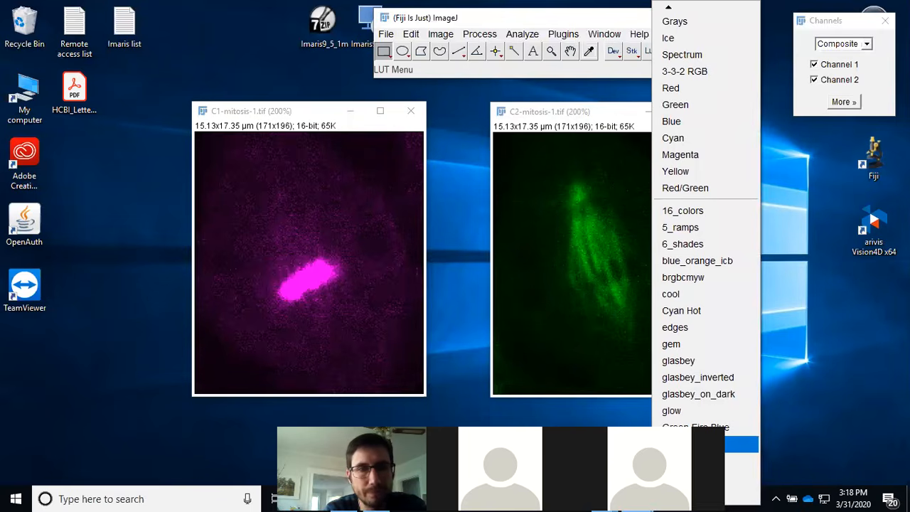
{"action": "left_click", "coordinate": [739, 443]}
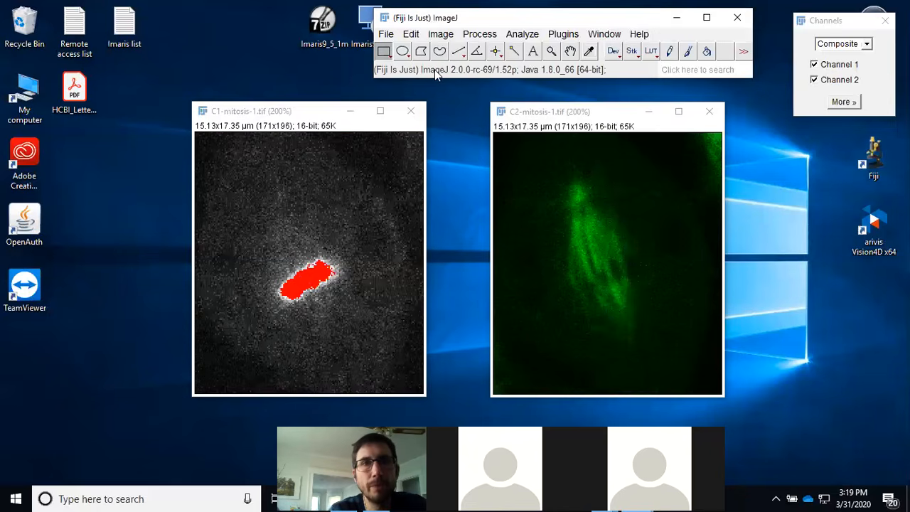
Step: Open Brightness/Contrast and raise the C1 image's maximum display value to about 36655
{"action": "left_click", "coordinate": [441, 34]}
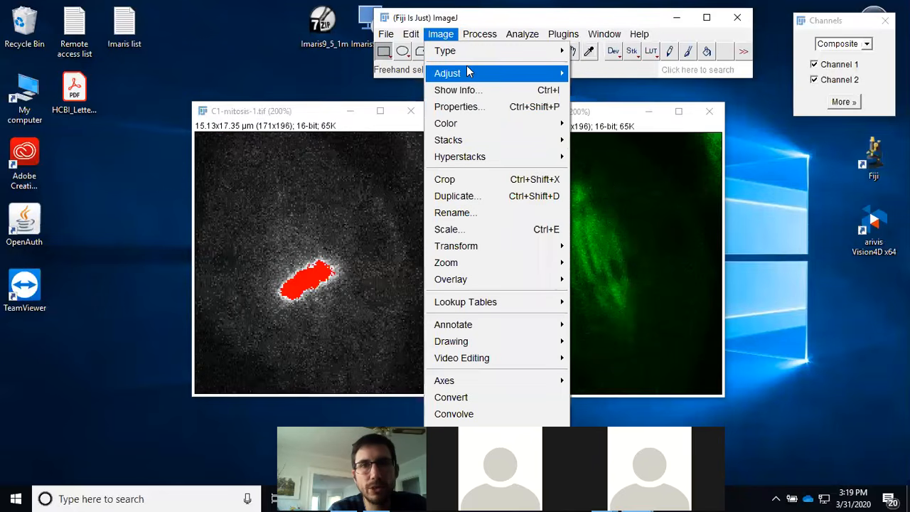
{"action": "mouse_move", "coordinate": [469, 73]}
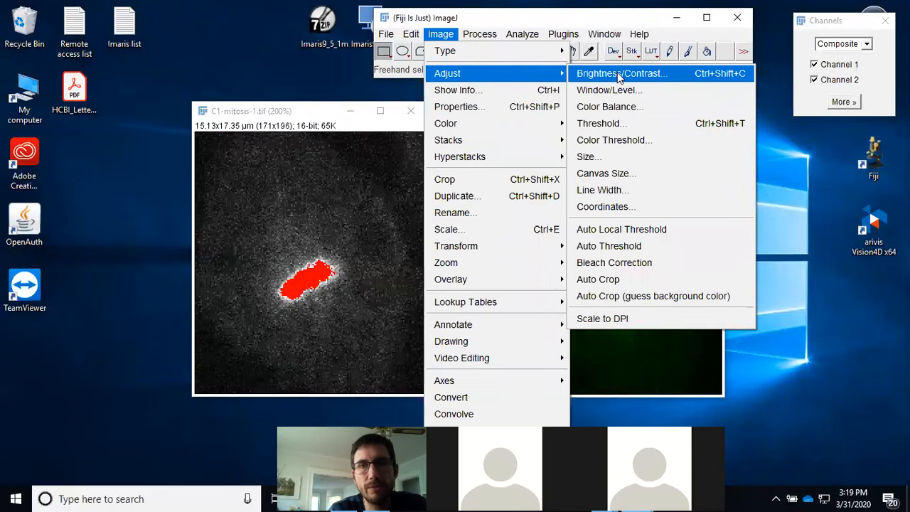
{"action": "left_click", "coordinate": [619, 74]}
{"action": "left_click_drag", "start_coordinate": [850, 172], "coordinate": [787, 155]}
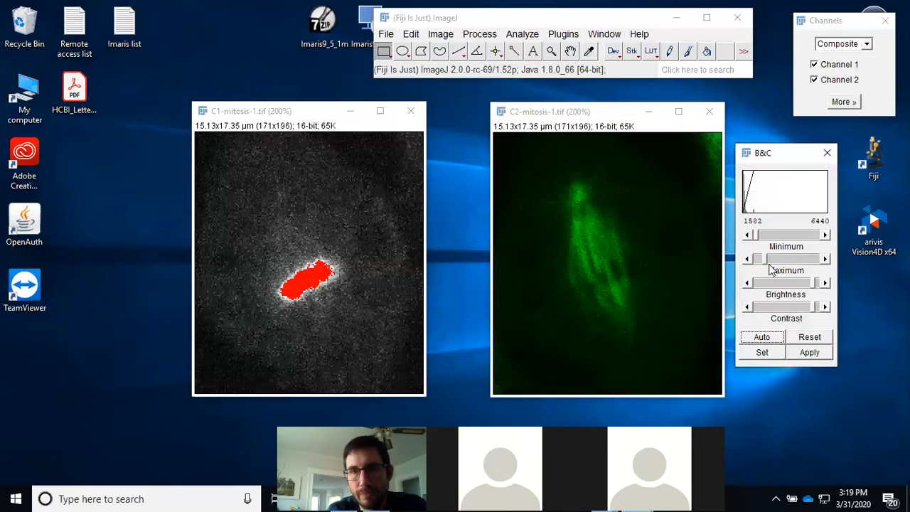
{"action": "left_click_drag", "start_coordinate": [766, 260], "coordinate": [826, 264]}
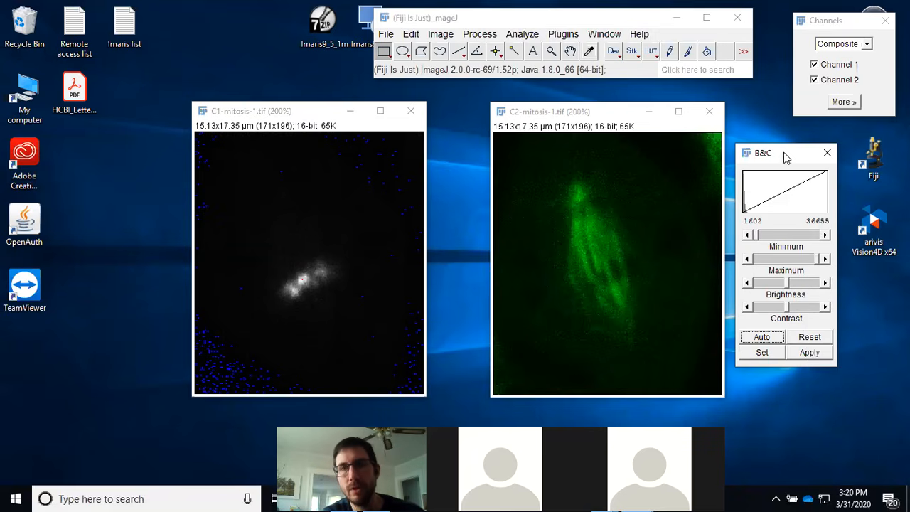
{"action": "left_click_drag", "start_coordinate": [786, 156], "coordinate": [798, 157]}
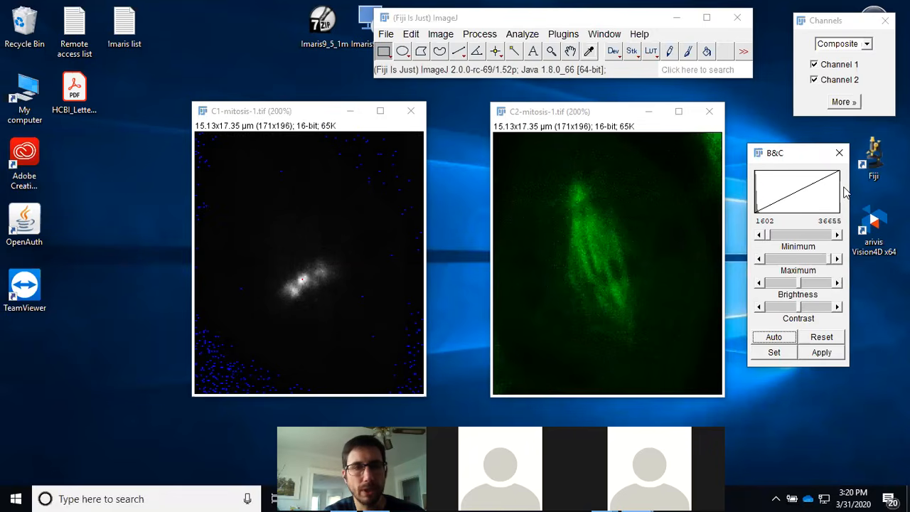
Step: Apply the Magenta lookup table to the C1 channel image
{"action": "left_click_drag", "start_coordinate": [620, 114], "coordinate": [561, 114]}
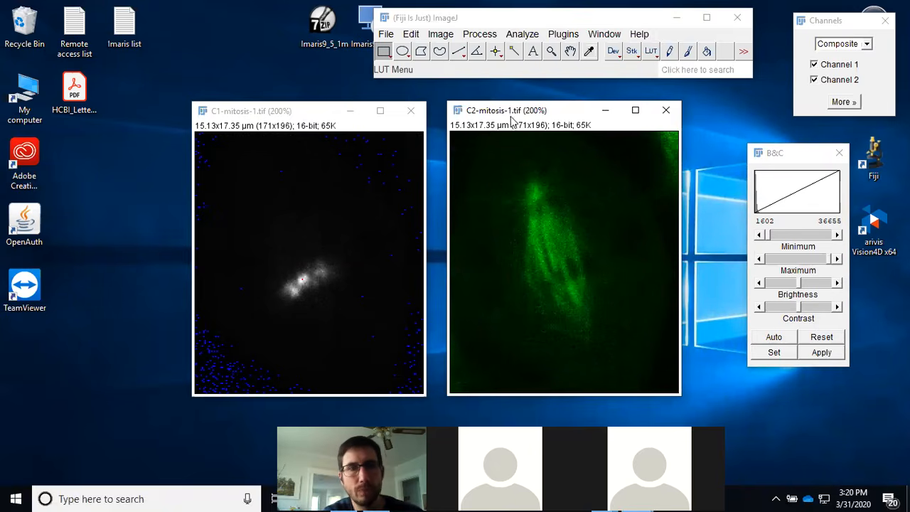
{"action": "left_click", "coordinate": [310, 113]}
{"action": "left_click", "coordinate": [651, 52]}
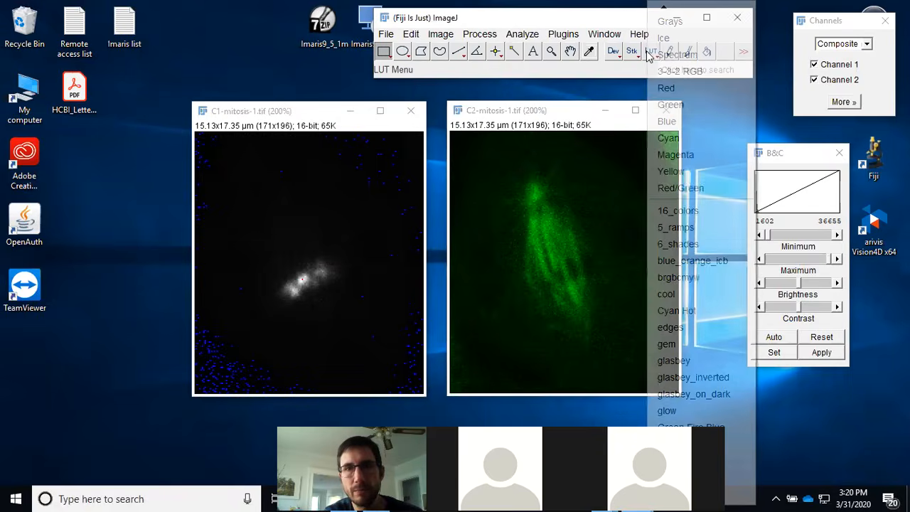
{"action": "left_click", "coordinate": [675, 154]}
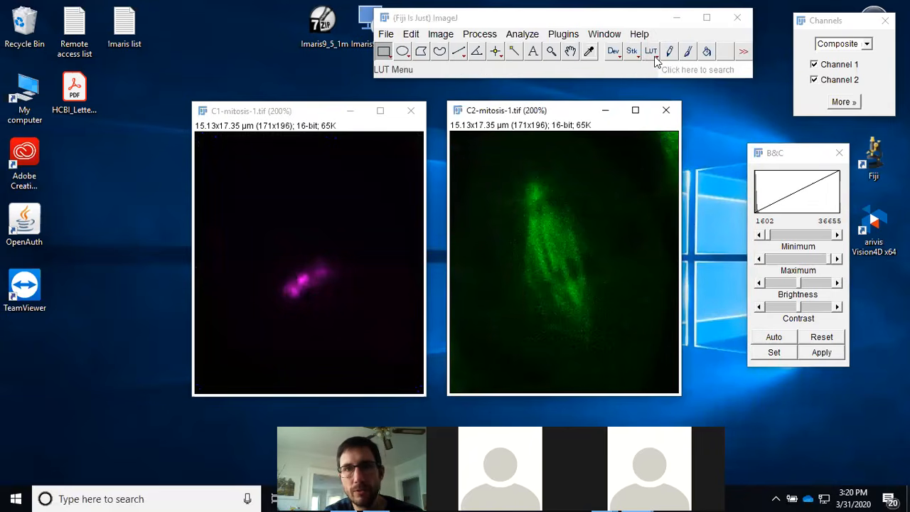
Step: Apply the HiLo lookup table to the C2 channel image and auto-adjust its brightness and contrast
{"action": "left_click", "coordinate": [653, 54]}
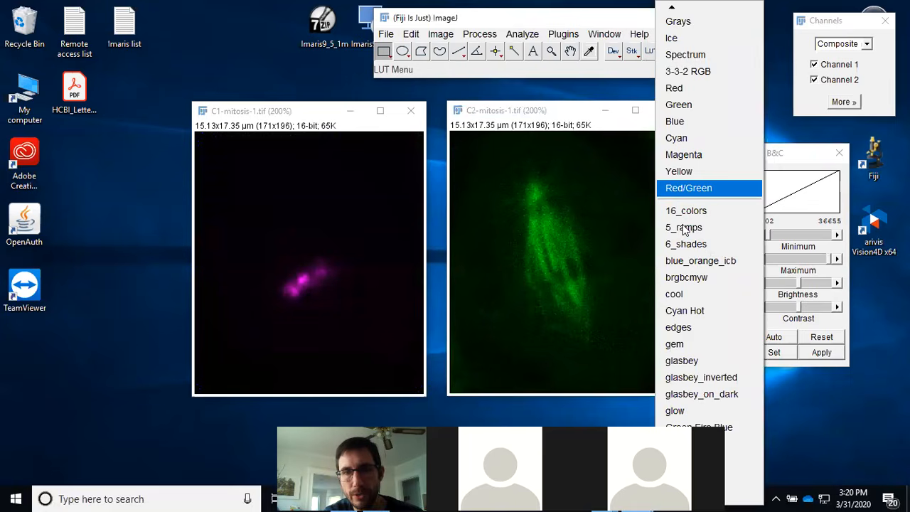
{"action": "left_click", "coordinate": [677, 21]}
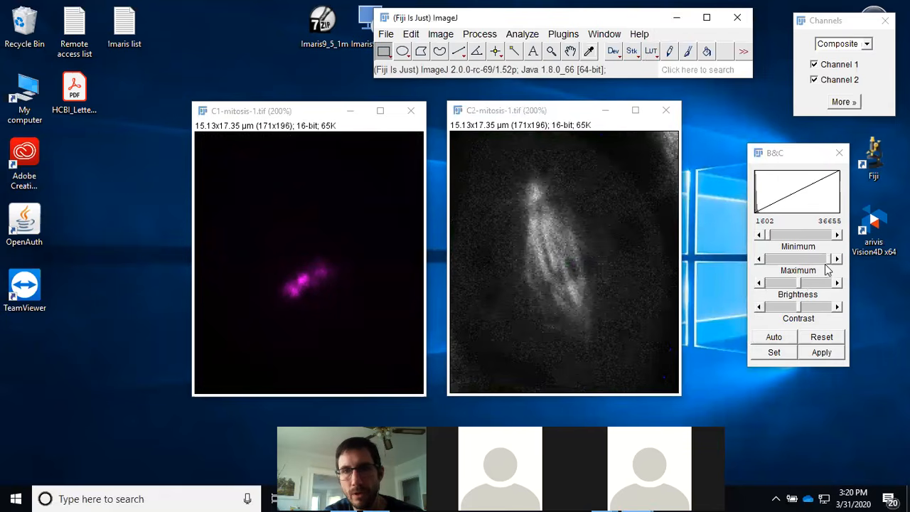
{"action": "left_click", "coordinate": [773, 337]}
{"action": "left_click", "coordinate": [773, 337]}
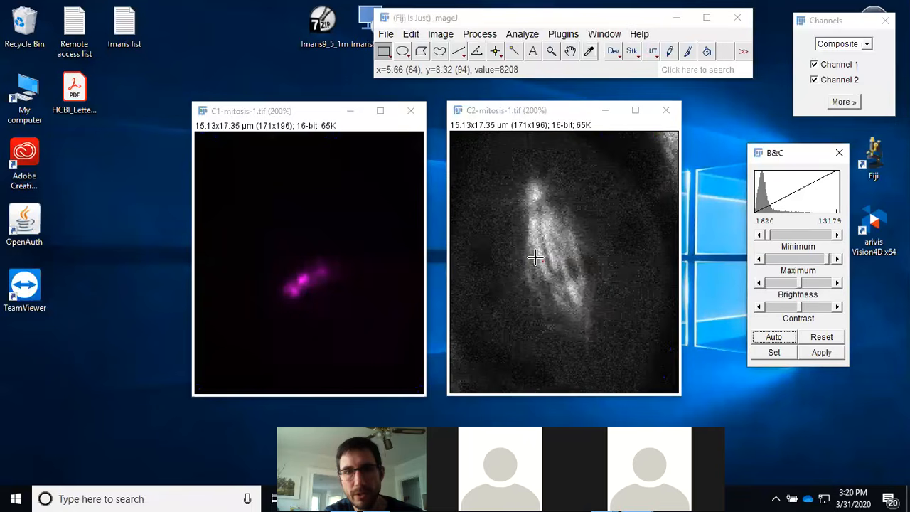
Step: Raise the C2 image's minimum display value to about 3852
{"action": "left_click", "coordinate": [837, 235]}
{"action": "left_click", "coordinate": [837, 235]}
{"action": "left_click", "coordinate": [837, 236]}
{"action": "left_click", "coordinate": [837, 235]}
{"action": "left_click", "coordinate": [838, 235]}
{"action": "left_click", "coordinate": [838, 235]}
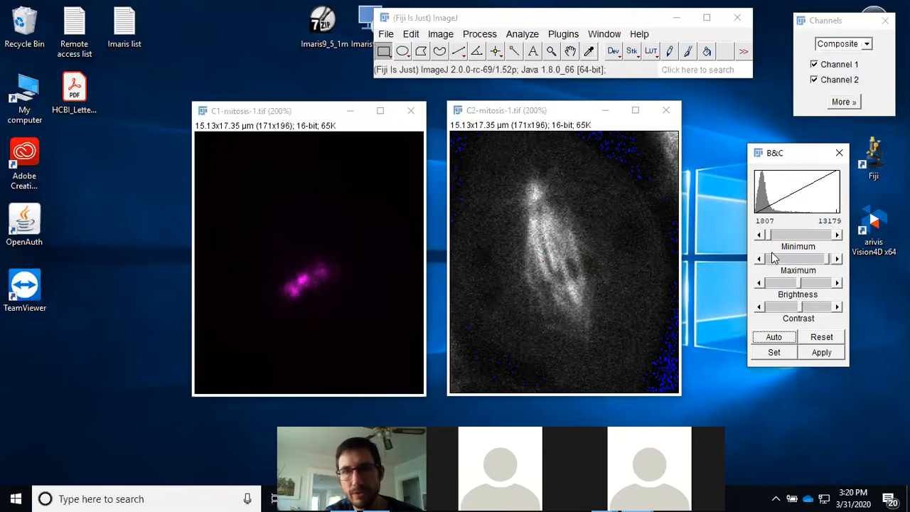
{"action": "left_click_drag", "start_coordinate": [776, 240], "coordinate": [781, 240]}
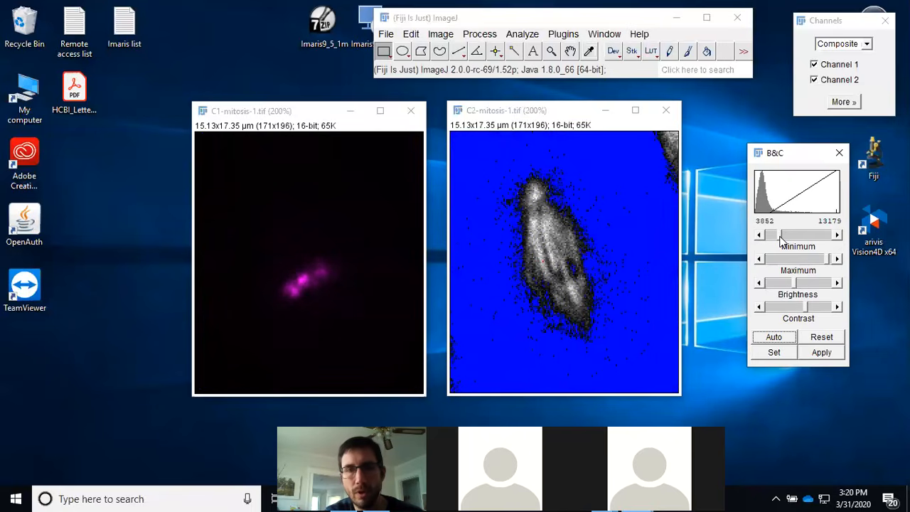
Step: Apply the Green lookup table to the C2 channel image
{"action": "left_click", "coordinate": [652, 52]}
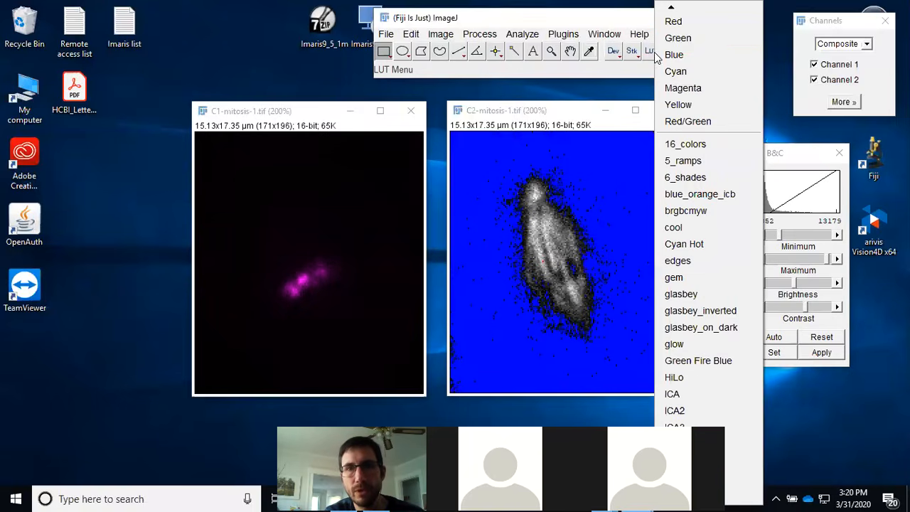
{"action": "left_click", "coordinate": [689, 38]}
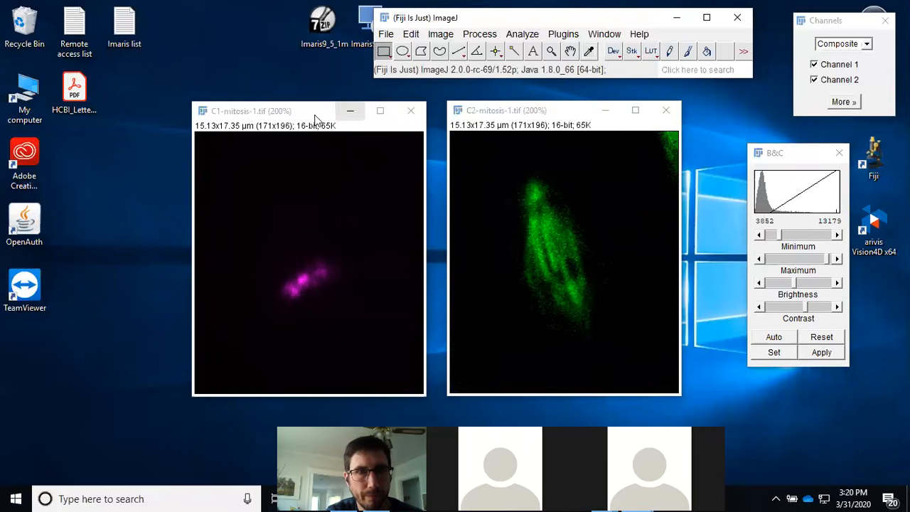
{"action": "left_click_drag", "start_coordinate": [310, 115], "coordinate": [300, 115]}
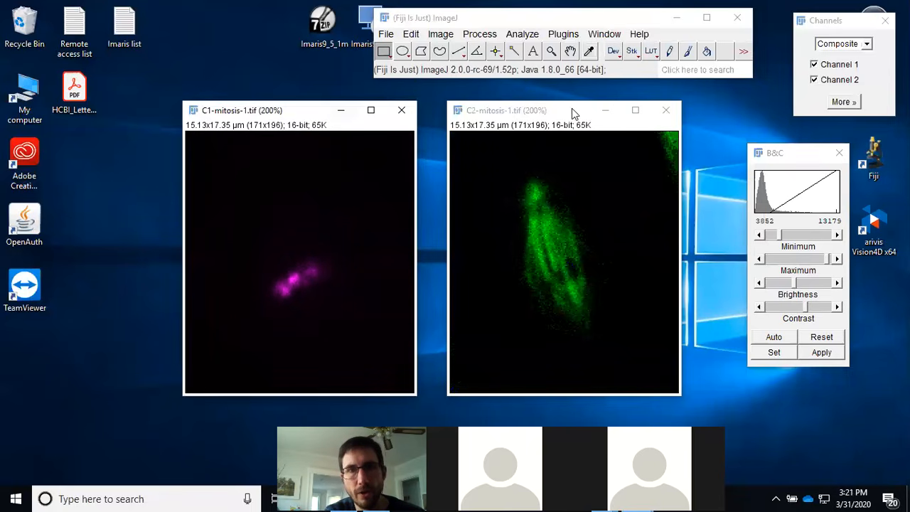
Step: Lower the C2 image's minimum display value to about 2800
{"action": "left_click_drag", "start_coordinate": [580, 114], "coordinate": [593, 114]}
{"action": "left_click_drag", "start_coordinate": [294, 112], "coordinate": [298, 111]}
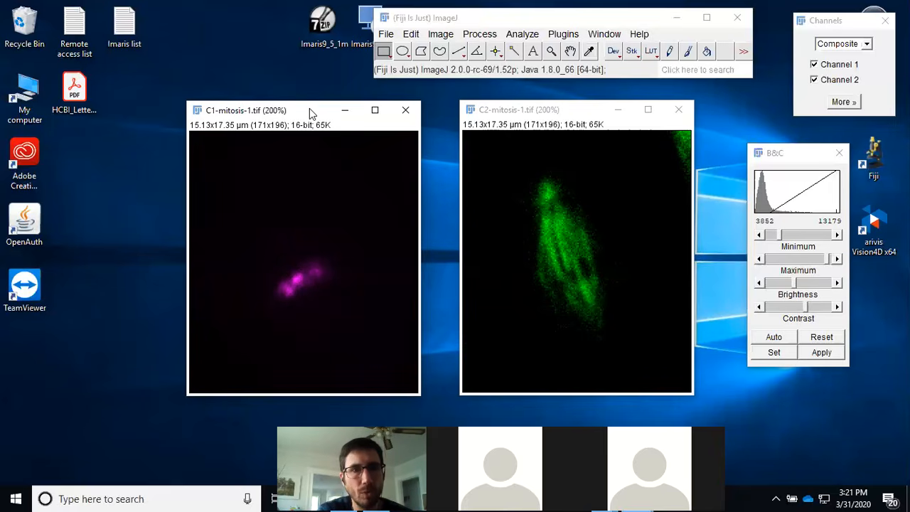
{"action": "left_click_drag", "start_coordinate": [309, 108], "coordinate": [310, 111]}
{"action": "left_click_drag", "start_coordinate": [572, 109], "coordinate": [575, 116]}
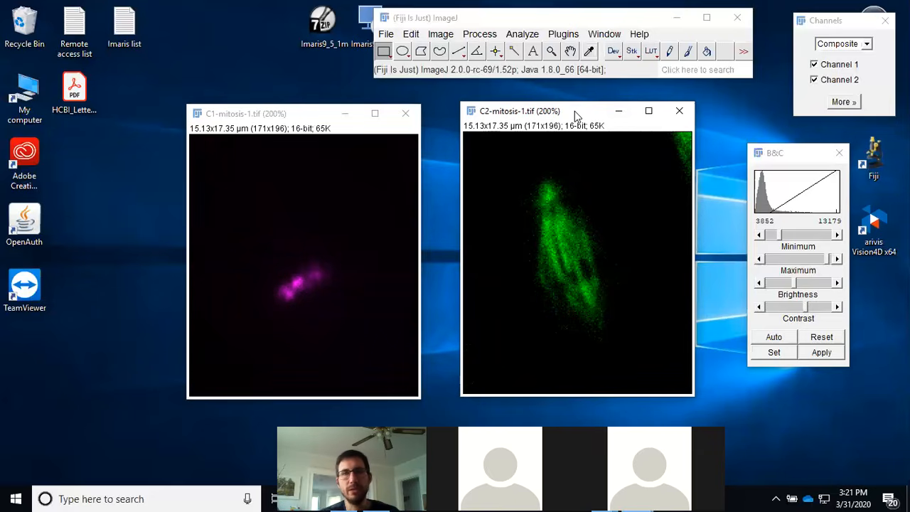
{"action": "left_click", "coordinate": [801, 161]}
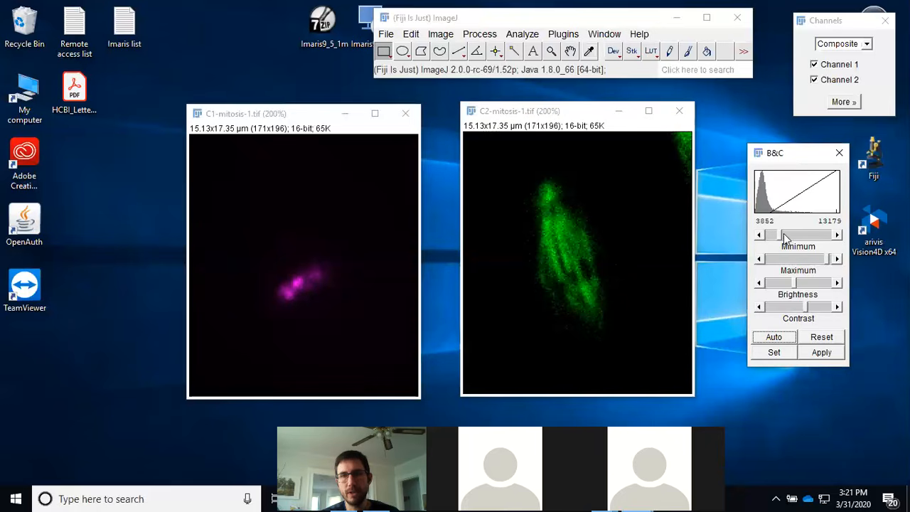
{"action": "left_click_drag", "start_coordinate": [780, 242], "coordinate": [776, 242]}
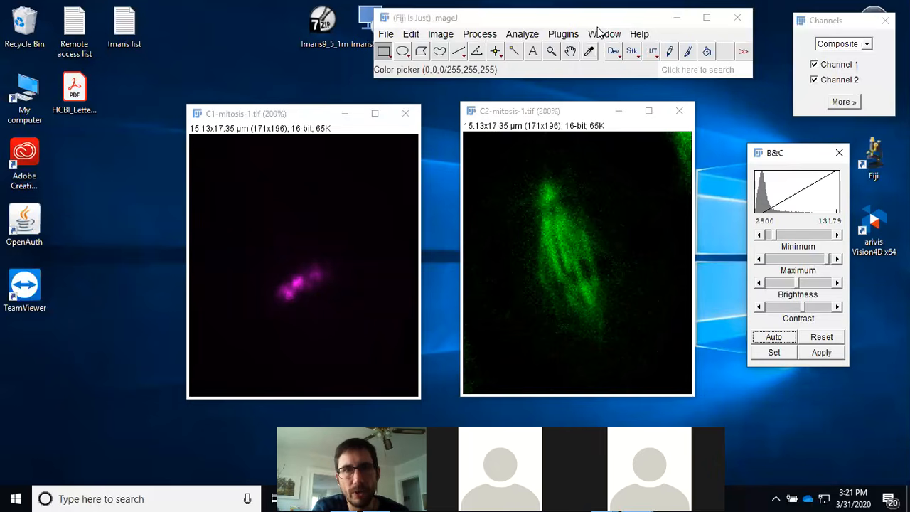
Step: Open the Median filter for the C2 image and toggle its preview to compare filtered and unfiltered views
{"action": "left_click_drag", "start_coordinate": [593, 19], "coordinate": [470, 32]}
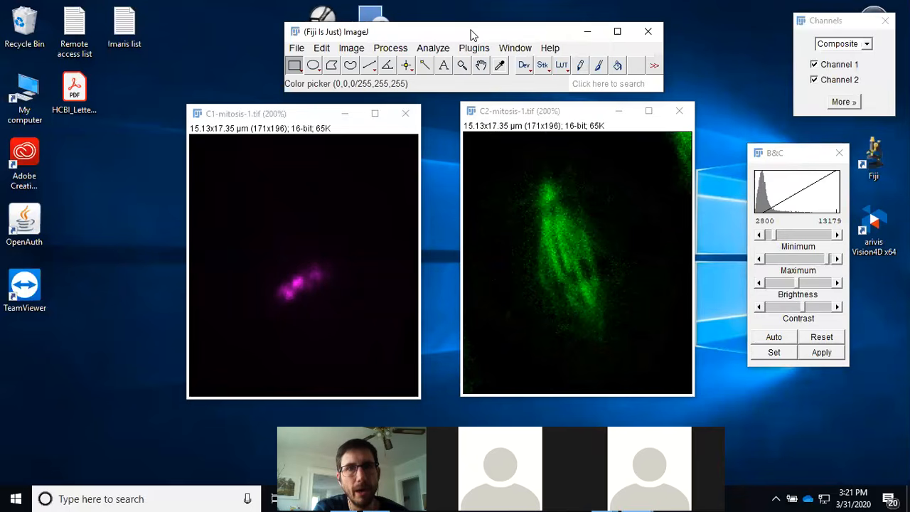
{"action": "left_click_drag", "start_coordinate": [475, 29], "coordinate": [455, 34]}
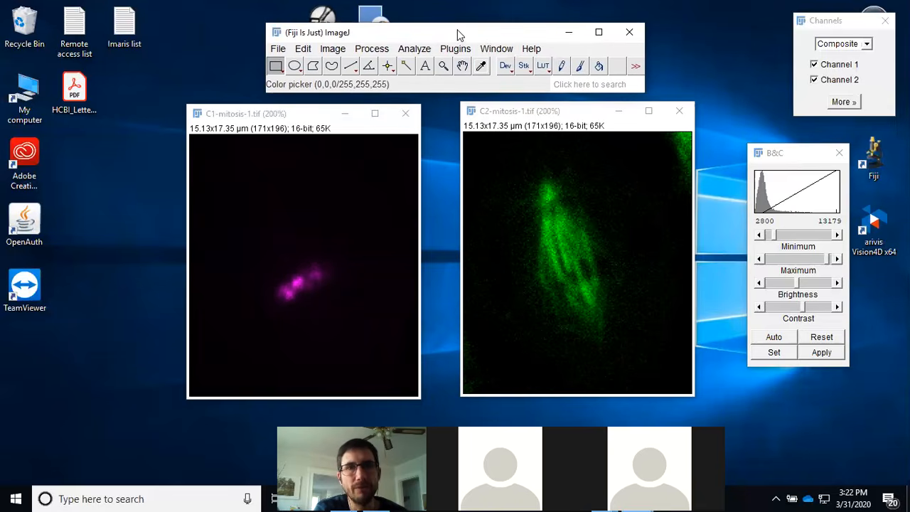
{"action": "left_click_drag", "start_coordinate": [454, 29], "coordinate": [453, 27]}
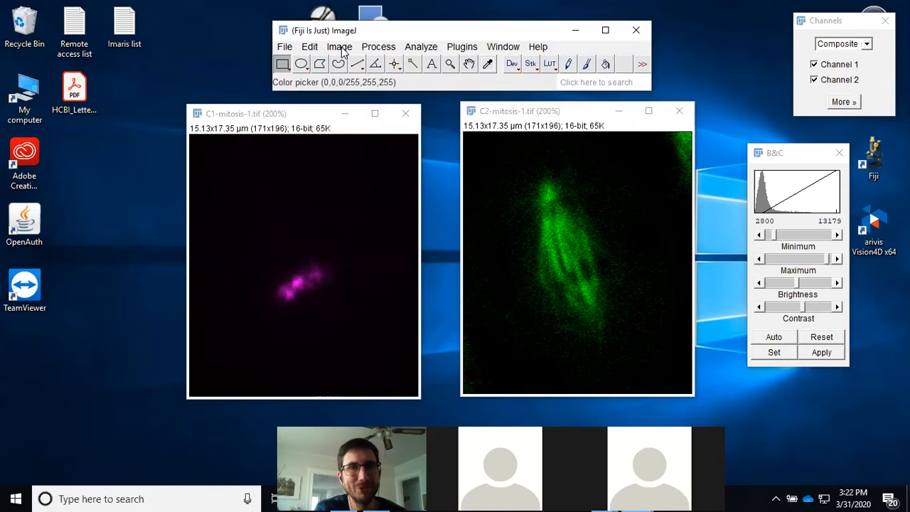
{"action": "left_click", "coordinate": [578, 116]}
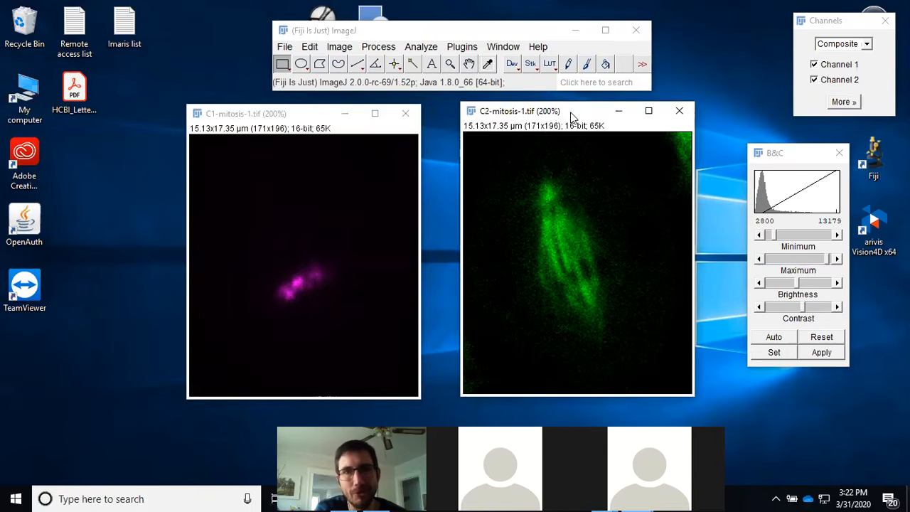
{"action": "left_click", "coordinate": [341, 47]}
{"action": "mouse_move", "coordinate": [380, 54]}
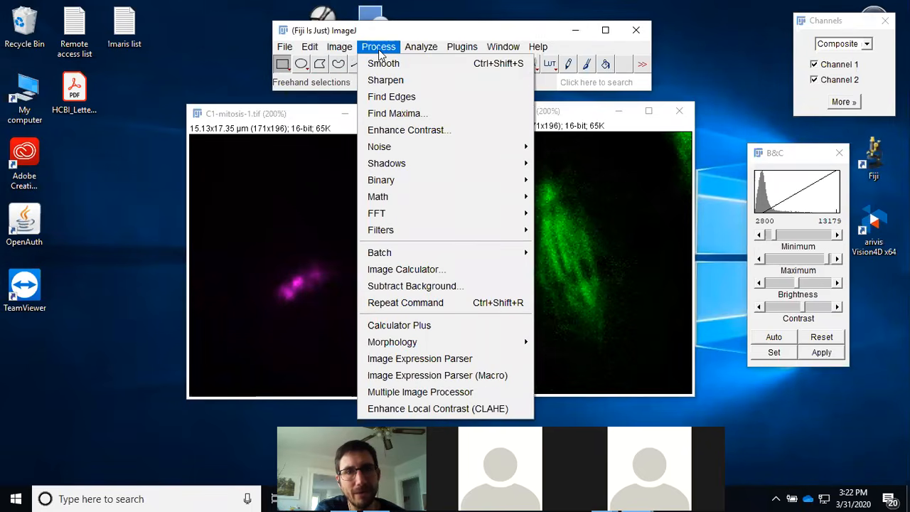
{"action": "mouse_move", "coordinate": [398, 230]}
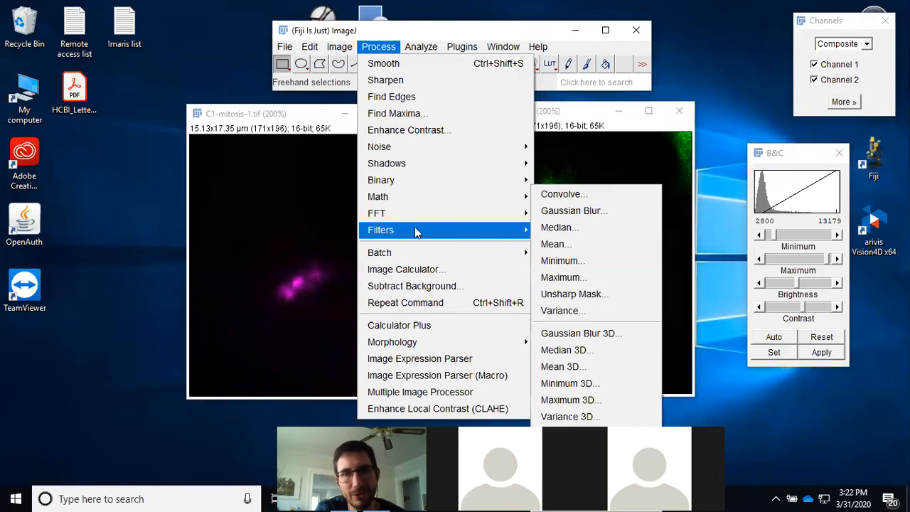
{"action": "left_click", "coordinate": [582, 234]}
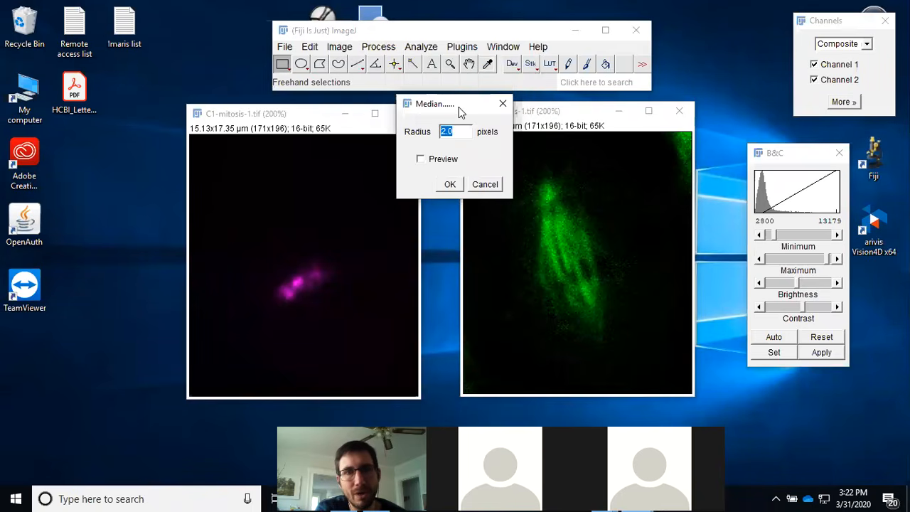
{"action": "left_click_drag", "start_coordinate": [460, 112], "coordinate": [562, 163]}
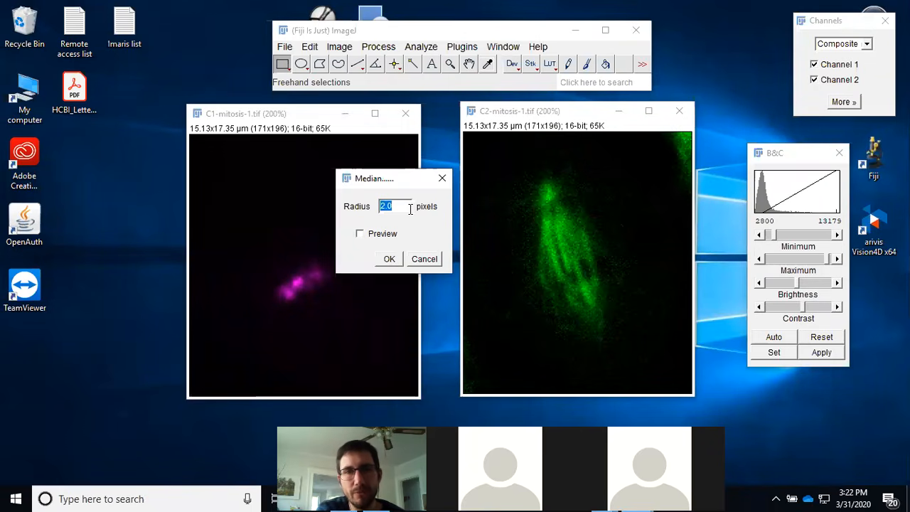
{"action": "left_click", "coordinate": [386, 238]}
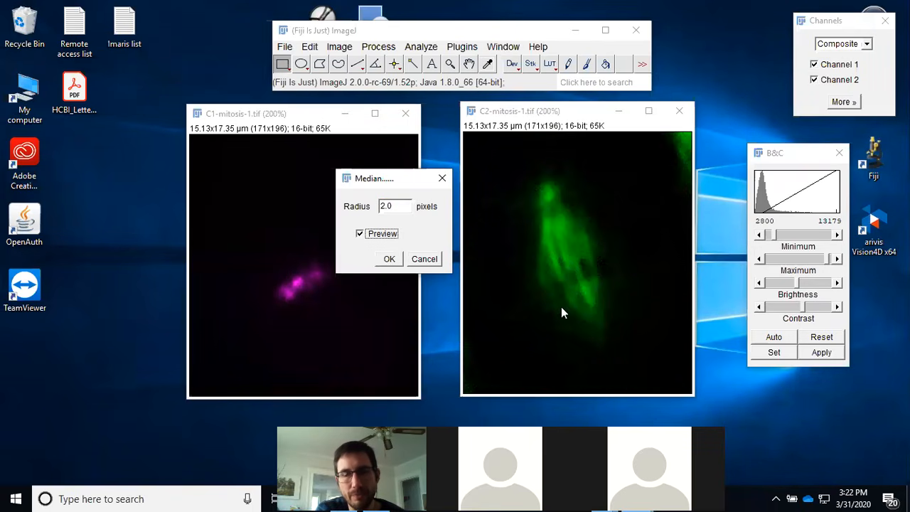
{"action": "left_click", "coordinate": [388, 238]}
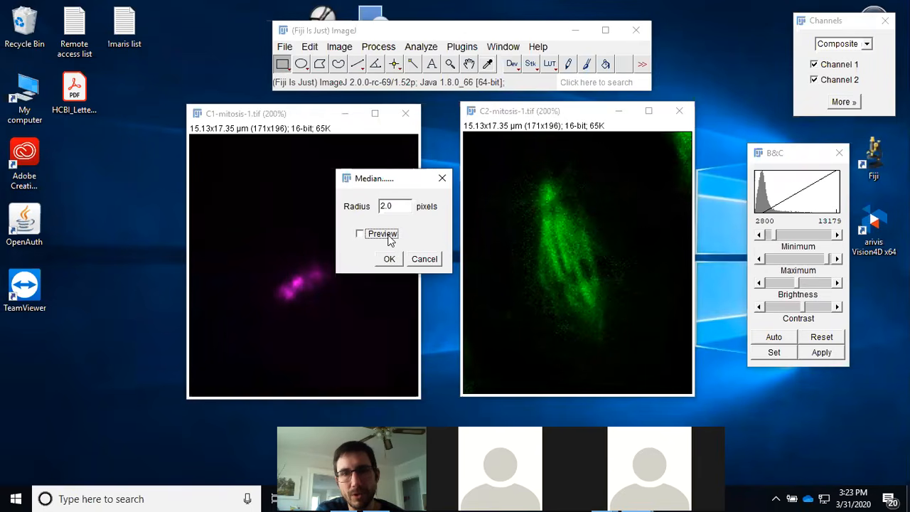
{"action": "left_click", "coordinate": [388, 238]}
{"action": "left_click", "coordinate": [388, 239]}
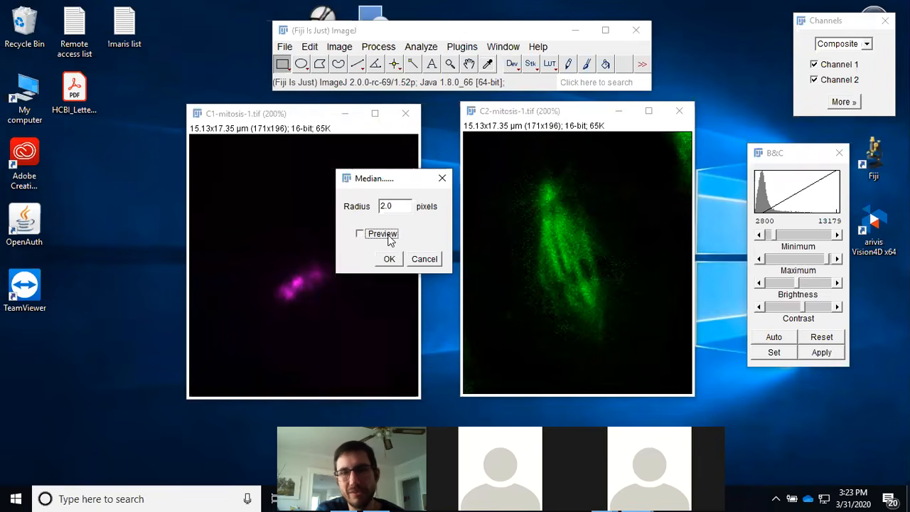
{"action": "left_click", "coordinate": [388, 239]}
{"action": "left_click", "coordinate": [388, 239]}
{"action": "left_click", "coordinate": [388, 239]}
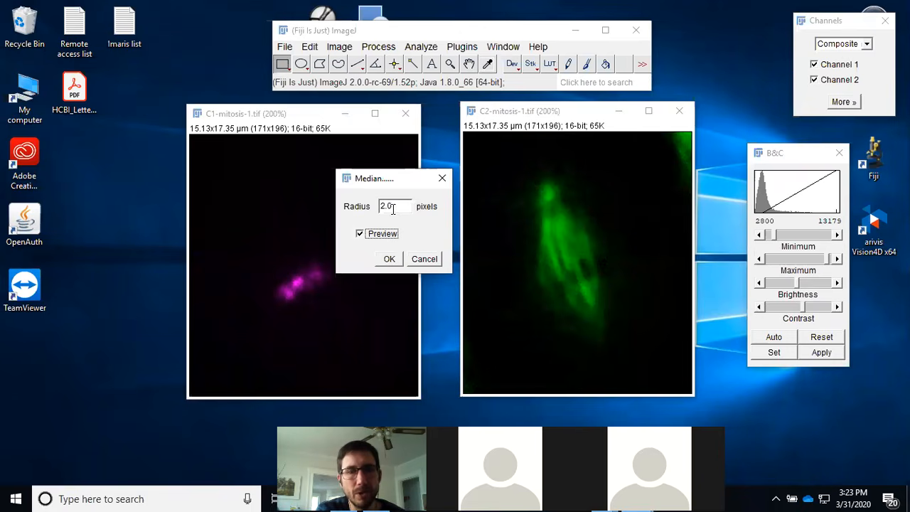
{"action": "left_click", "coordinate": [383, 239]}
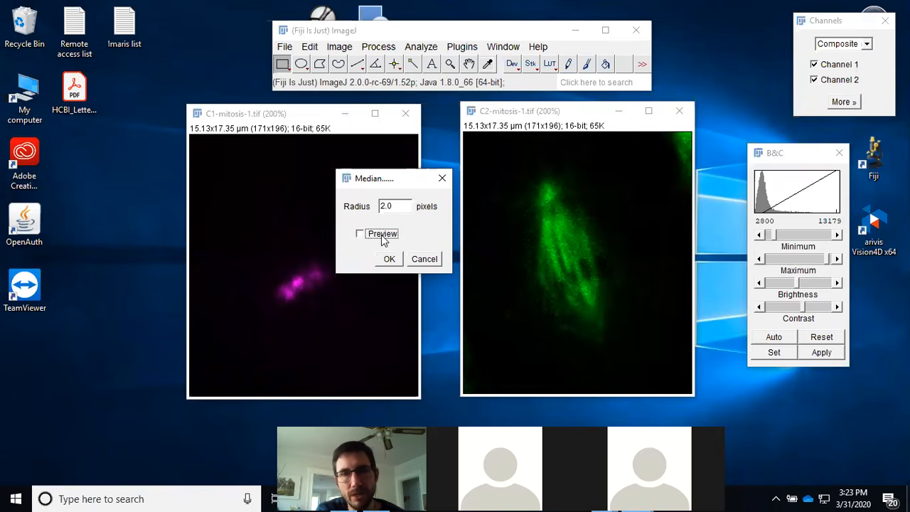
{"action": "left_click", "coordinate": [382, 239]}
{"action": "left_click", "coordinate": [383, 239]}
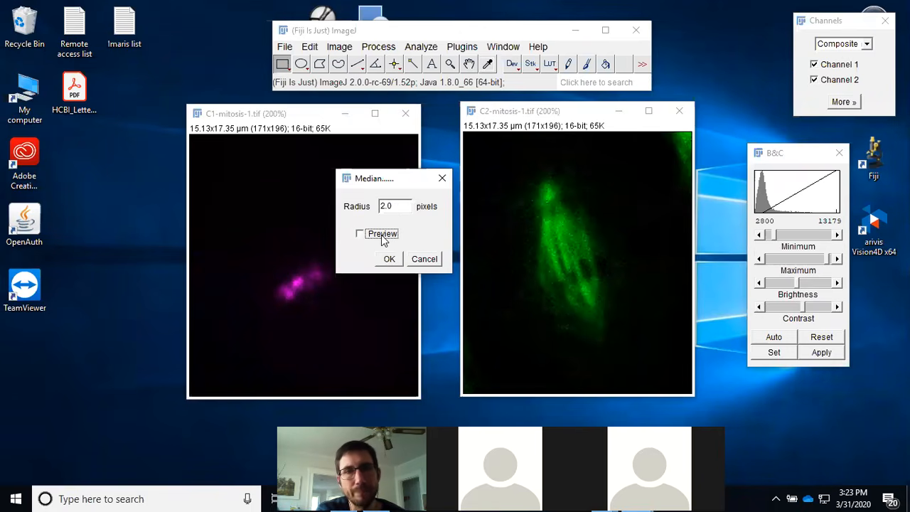
Step: Preview the Median filter with a 50-pixel radius
{"action": "double_click", "coordinate": [399, 208]}
{"action": "type", "text": "50"}
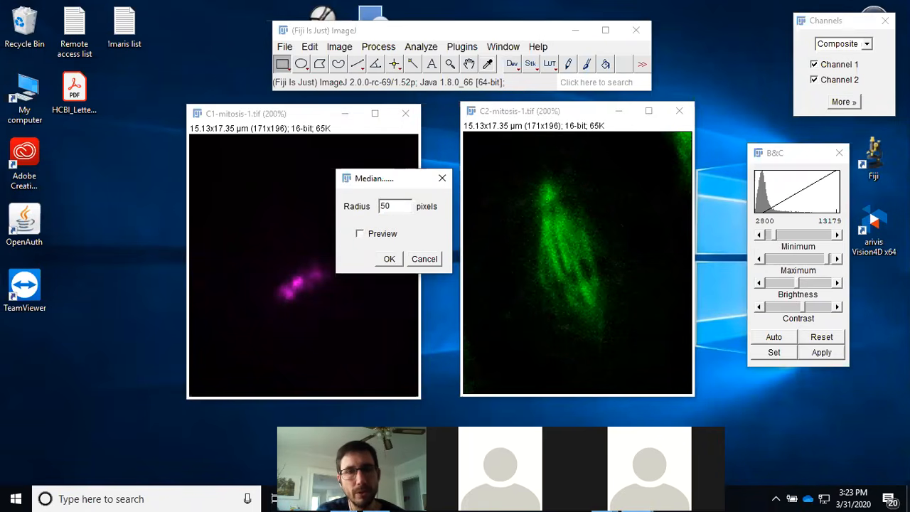
{"action": "left_click", "coordinate": [382, 237]}
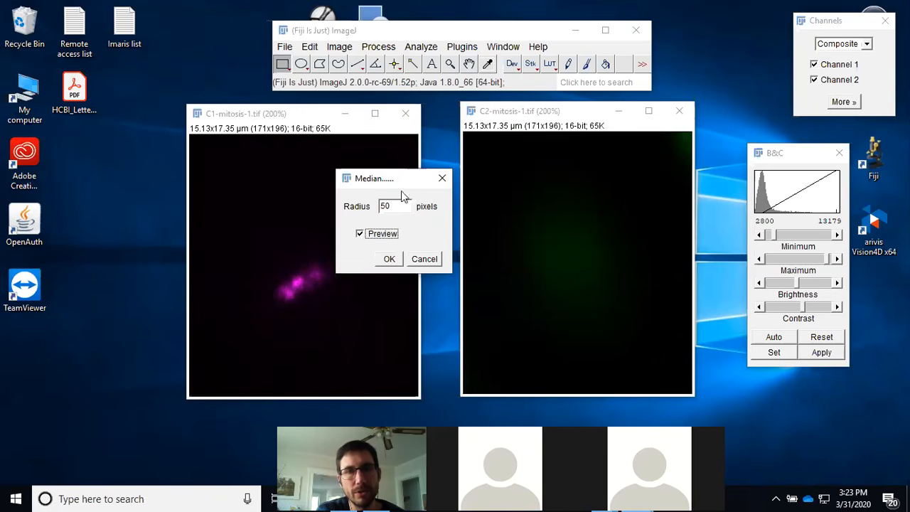
Step: Apply the Median filter with a 1-pixel radius to the C2 image
{"action": "double_click", "coordinate": [397, 206]}
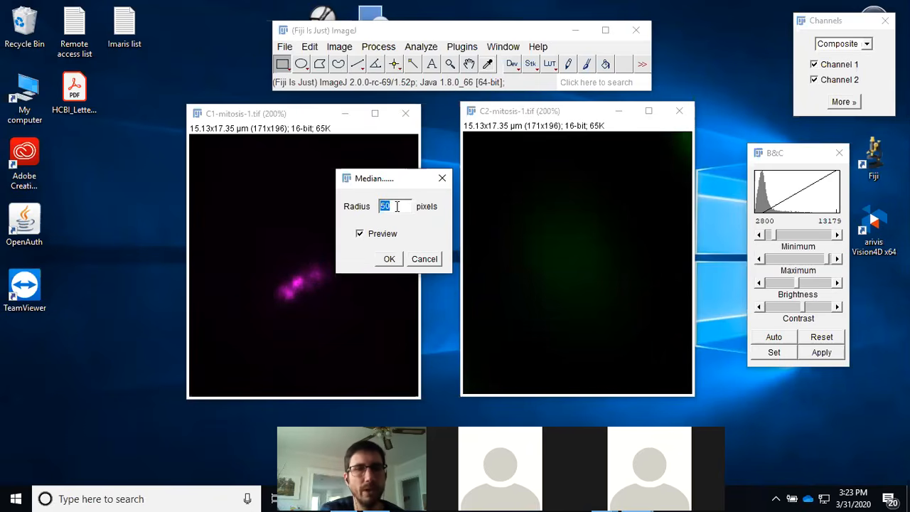
{"action": "type", "text": "1"}
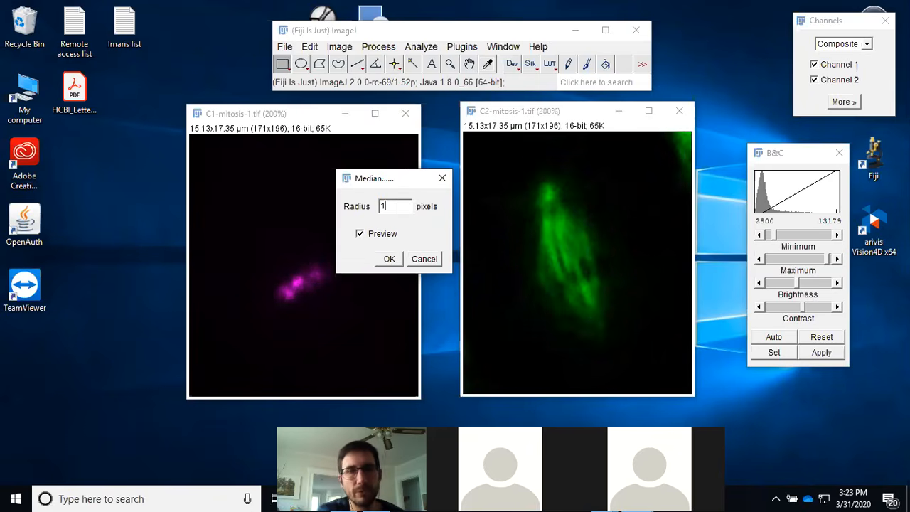
{"action": "left_click", "coordinate": [389, 237]}
{"action": "left_click", "coordinate": [389, 236]}
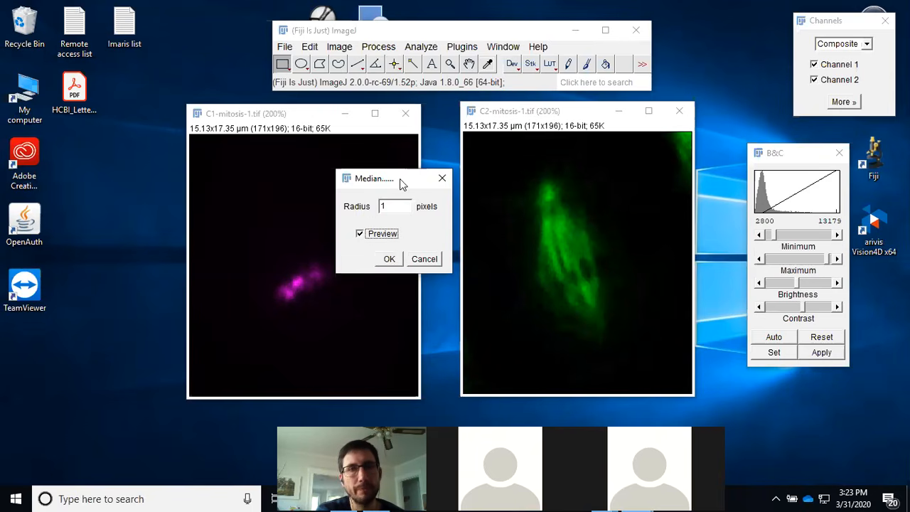
{"action": "left_click", "coordinate": [391, 259]}
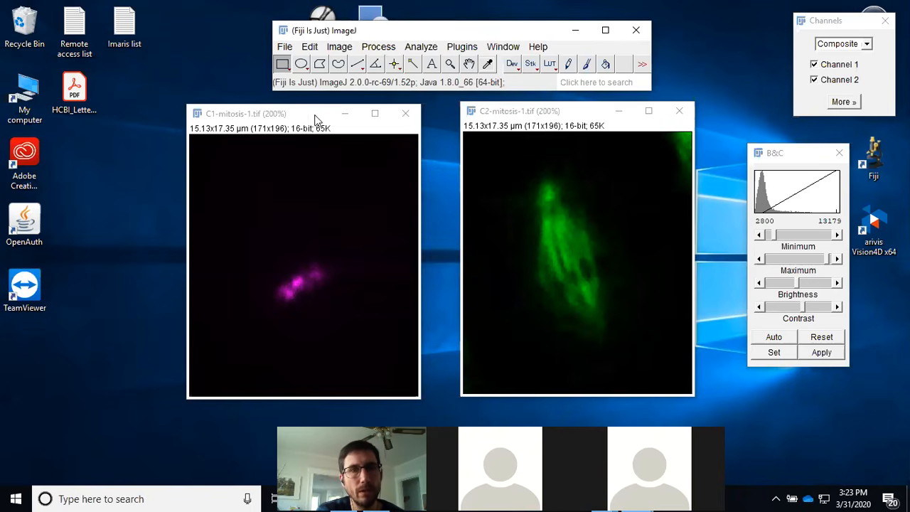
Step: Apply the Median filter again to the C2 image with a 1.0-pixel radius
{"action": "left_click", "coordinate": [341, 47]}
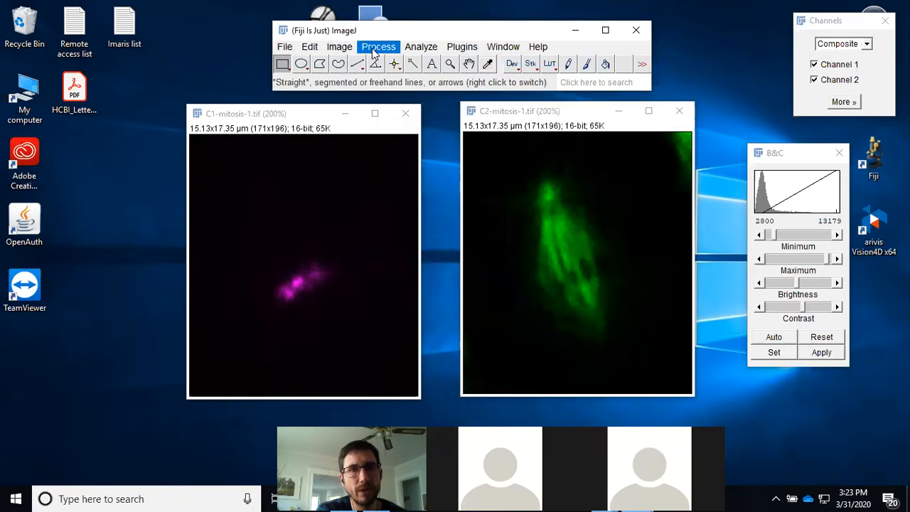
{"action": "left_click", "coordinate": [379, 48]}
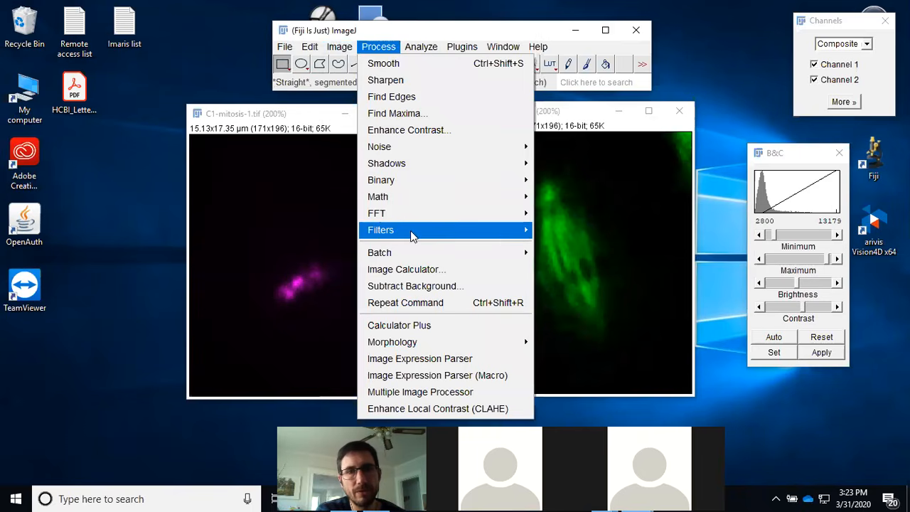
{"action": "mouse_move", "coordinate": [410, 231]}
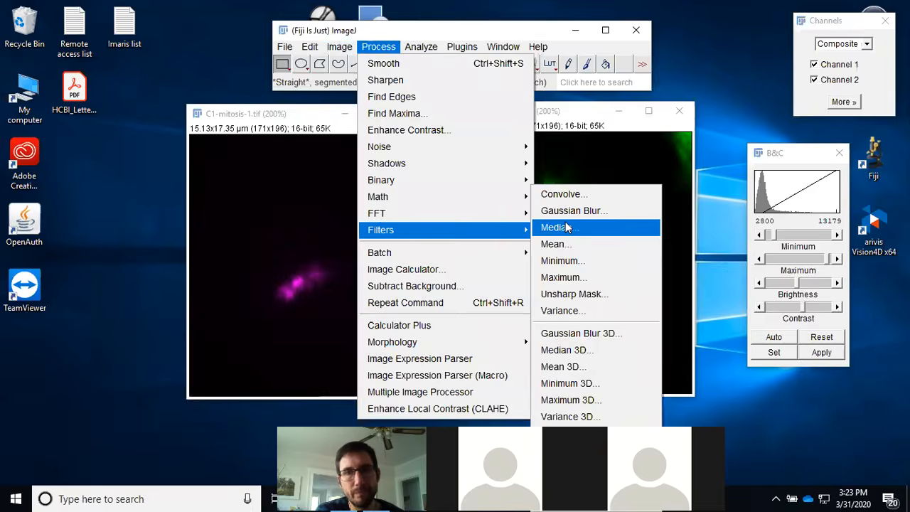
{"action": "left_click", "coordinate": [556, 227]}
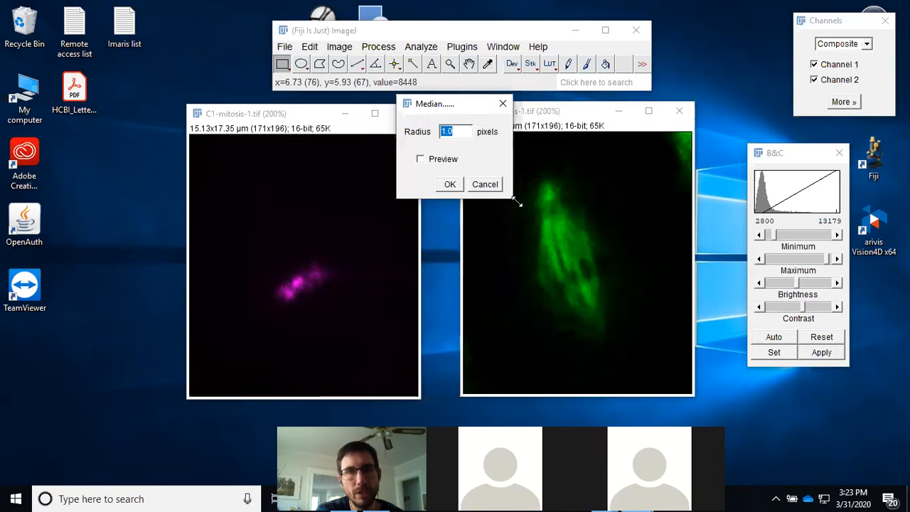
{"action": "left_click", "coordinate": [448, 161]}
{"action": "left_click", "coordinate": [450, 184]}
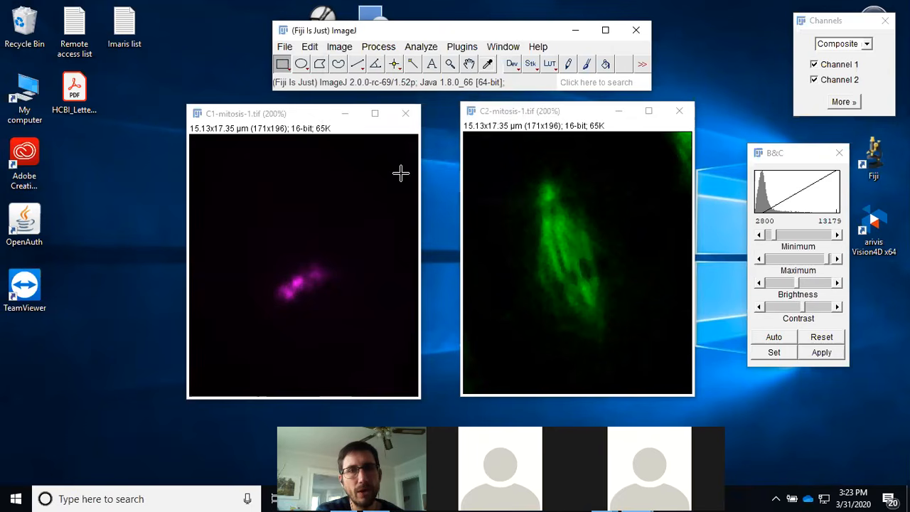
Step: Merge channels into a composite with C2-mitosis-1.tif as green and C1-mitosis-1.tif as magenta
{"action": "left_click", "coordinate": [341, 47]}
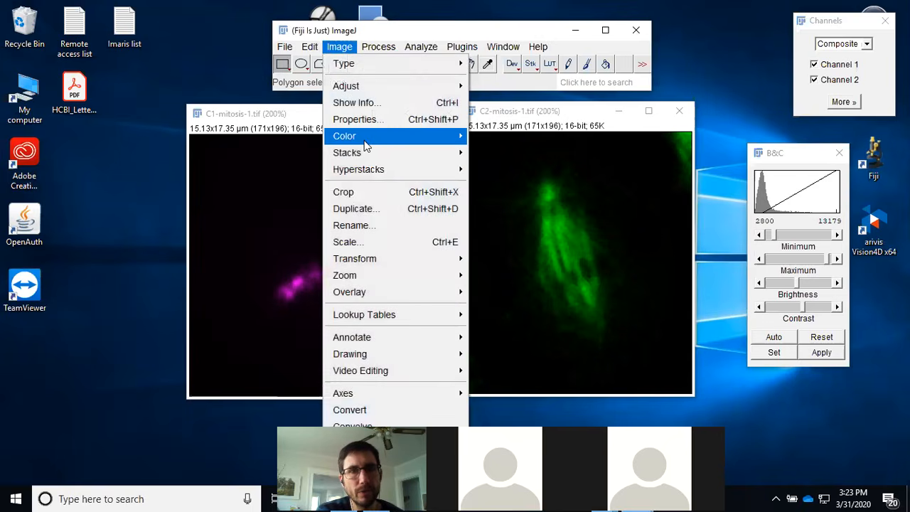
{"action": "mouse_move", "coordinate": [368, 146]}
{"action": "left_click", "coordinate": [510, 151]}
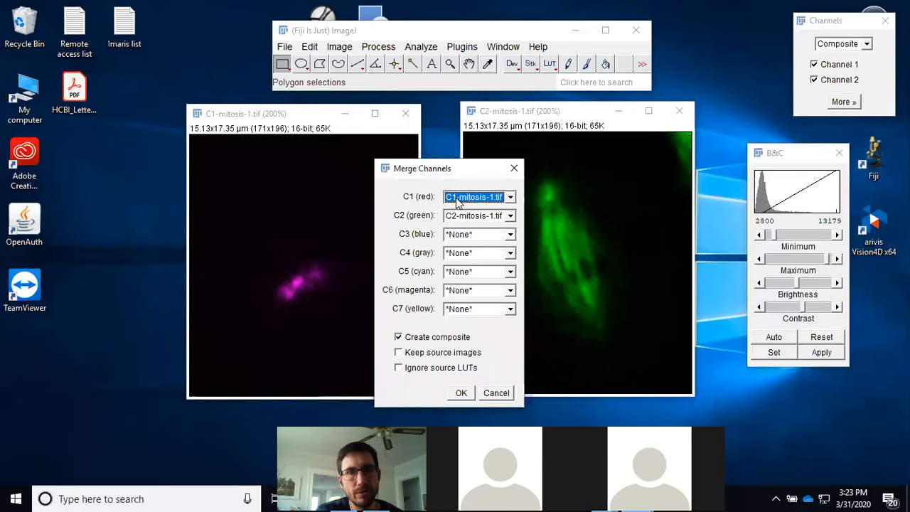
{"action": "left_click", "coordinate": [510, 197]}
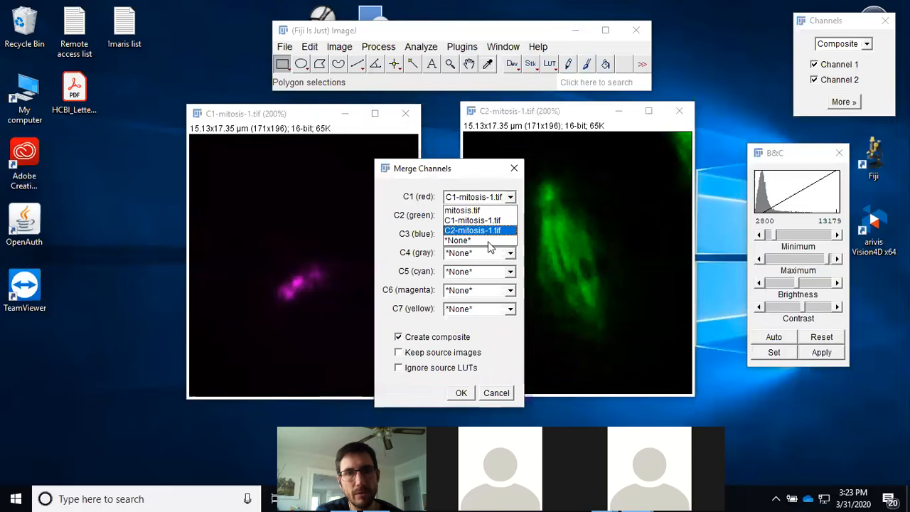
{"action": "left_click", "coordinate": [486, 241]}
{"action": "left_click", "coordinate": [510, 293]}
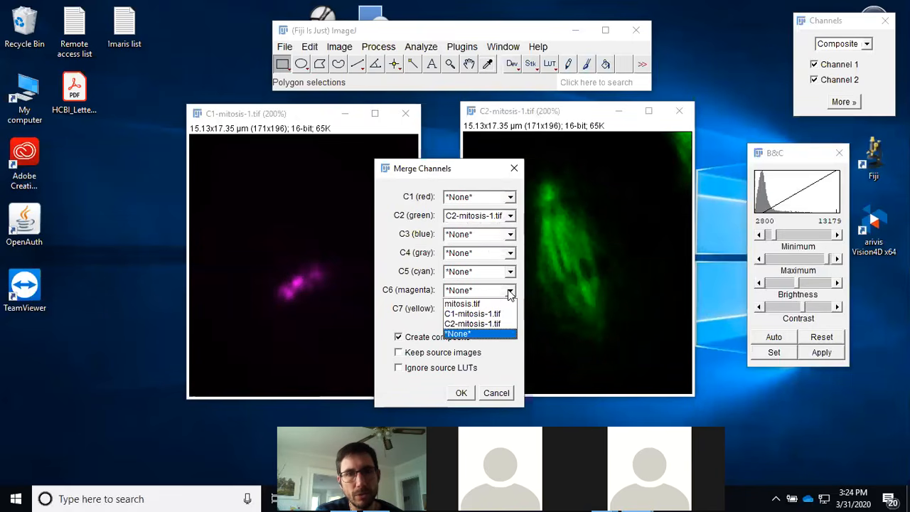
{"action": "left_click", "coordinate": [503, 315]}
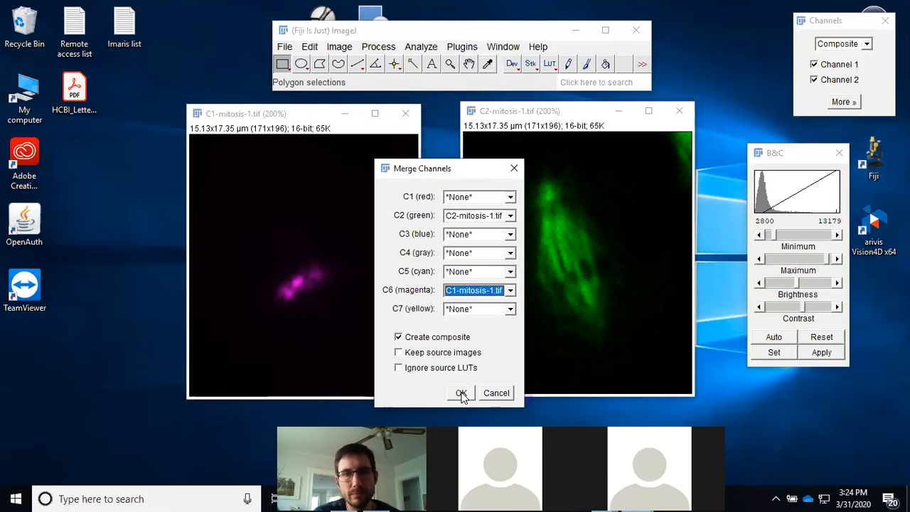
{"action": "left_click", "coordinate": [460, 393]}
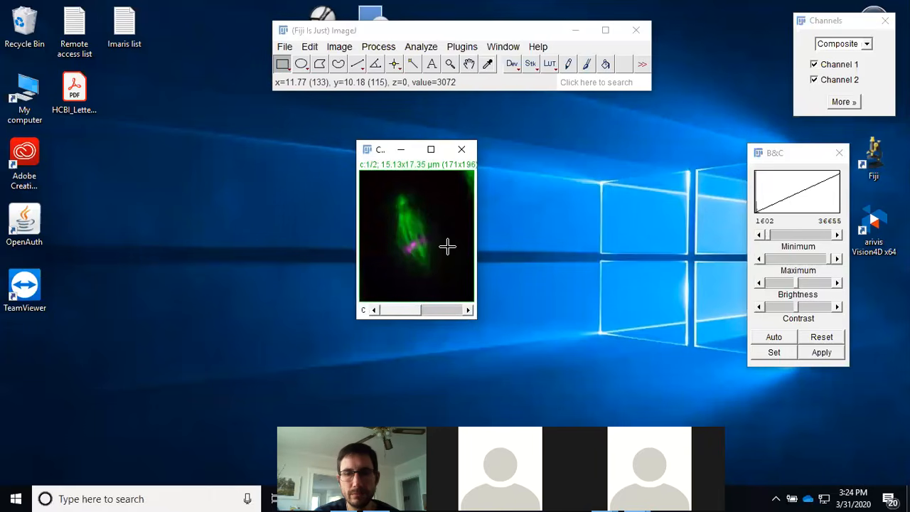
Step: Examine the merged composite image at higher magnification
{"action": "key", "text": "plus"}
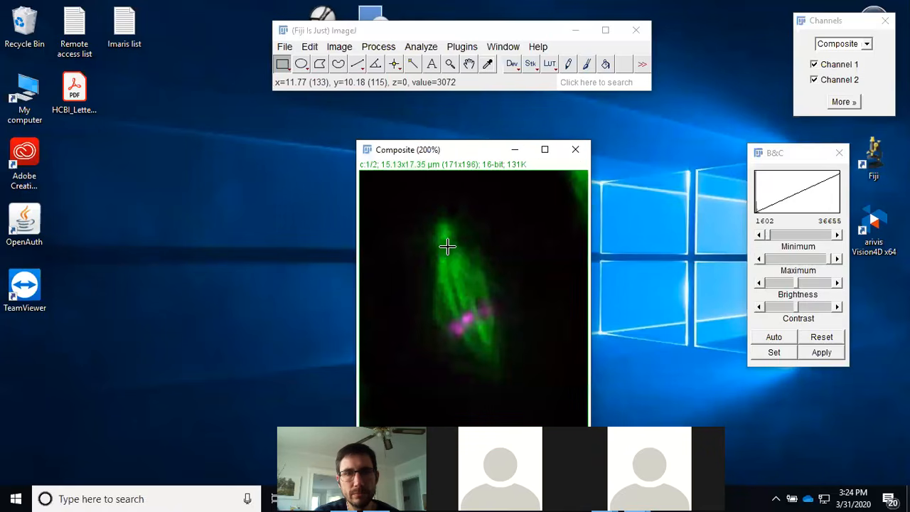
{"action": "key", "text": "plus"}
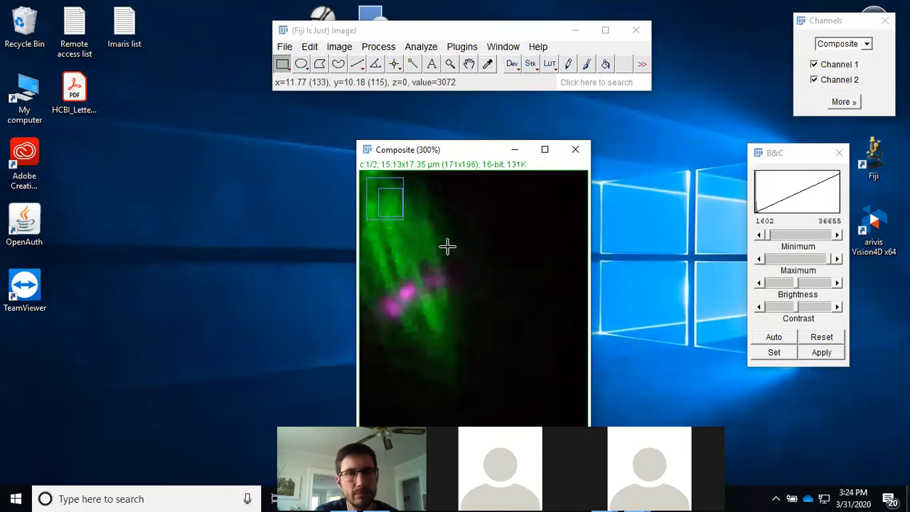
{"action": "left_click_drag", "start_coordinate": [469, 152], "coordinate": [352, 90]}
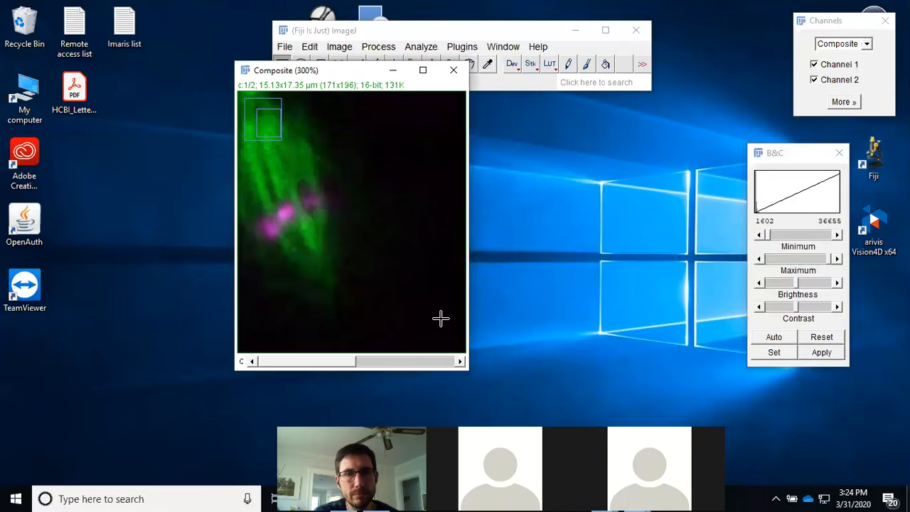
{"action": "left_click_drag", "start_coordinate": [466, 372], "coordinate": [472, 380]}
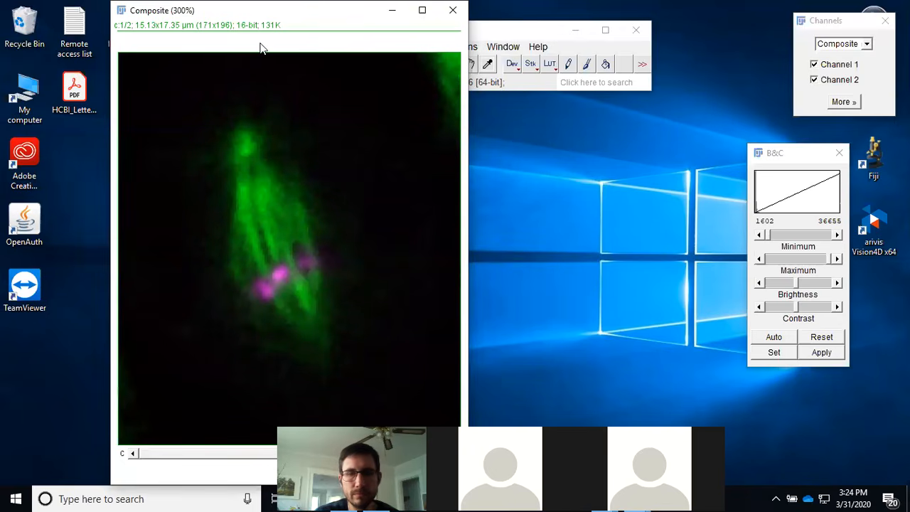
{"action": "key", "text": "minus"}
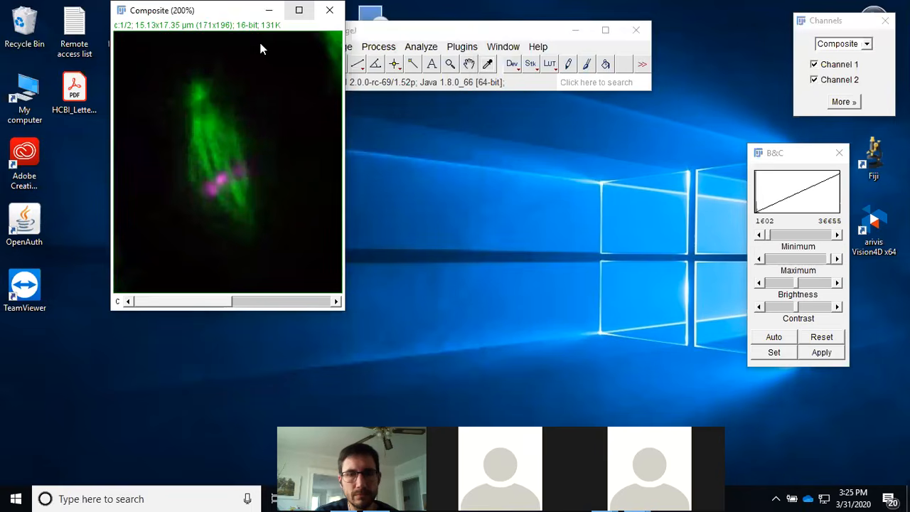
{"action": "key", "text": "plus"}
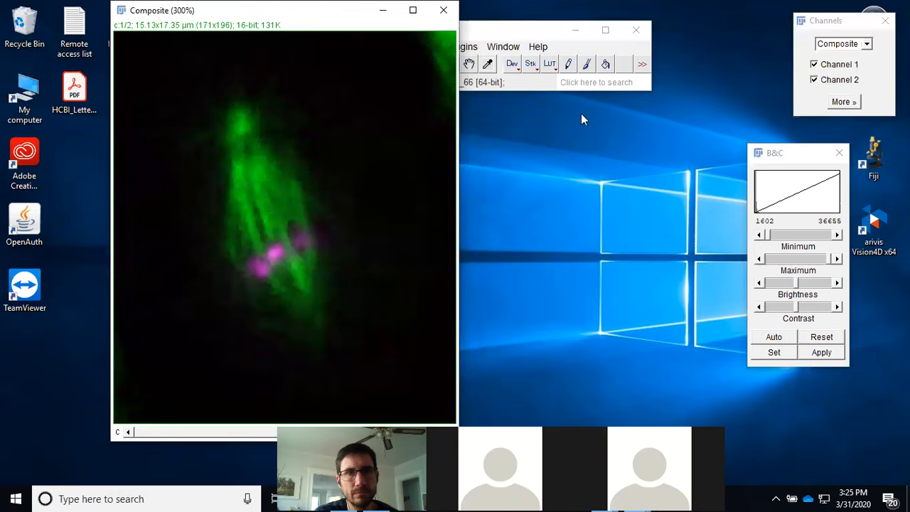
{"action": "left_click_drag", "start_coordinate": [549, 31], "coordinate": [789, 19]}
{"action": "left_click", "coordinate": [335, 36]}
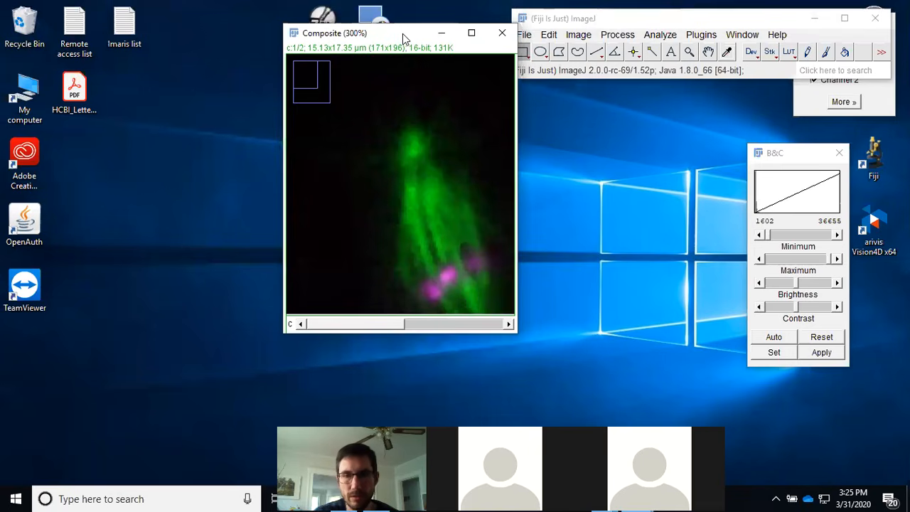
{"action": "key", "text": "plus"}
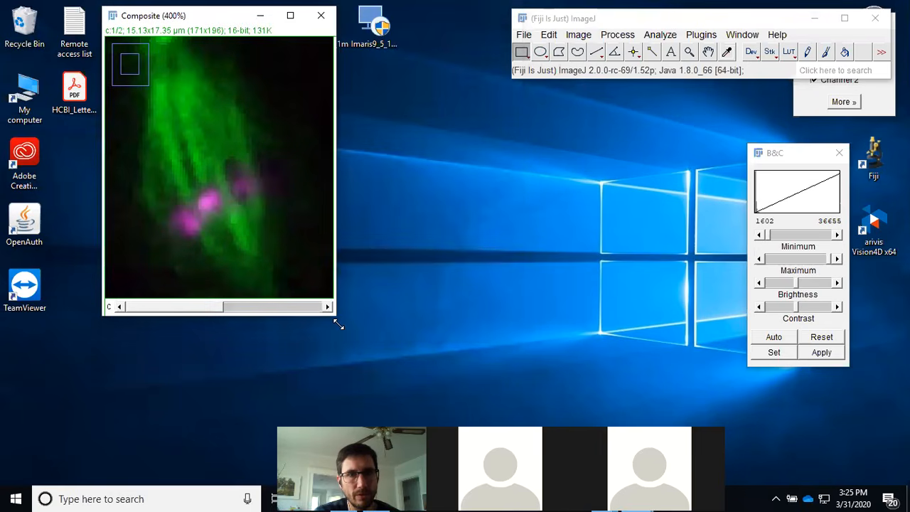
{"action": "left_click_drag", "start_coordinate": [339, 325], "coordinate": [479, 423]}
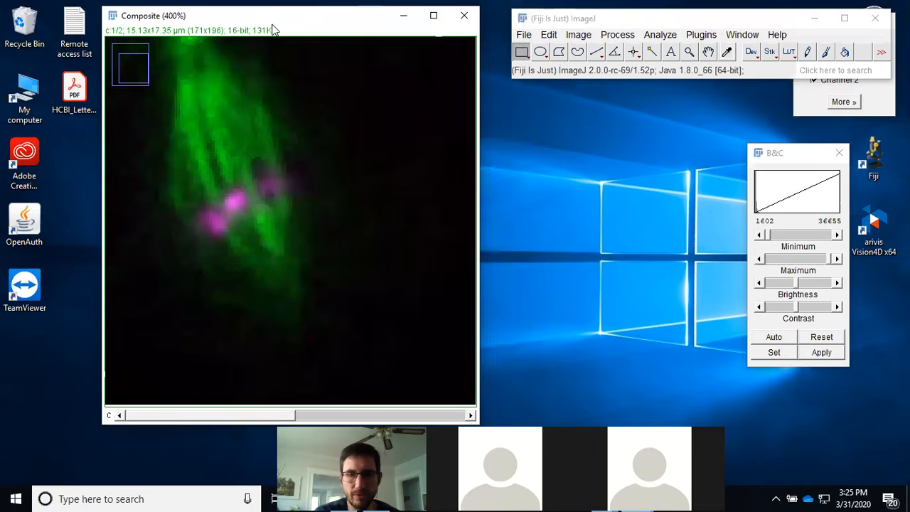
{"action": "key", "text": "minus"}
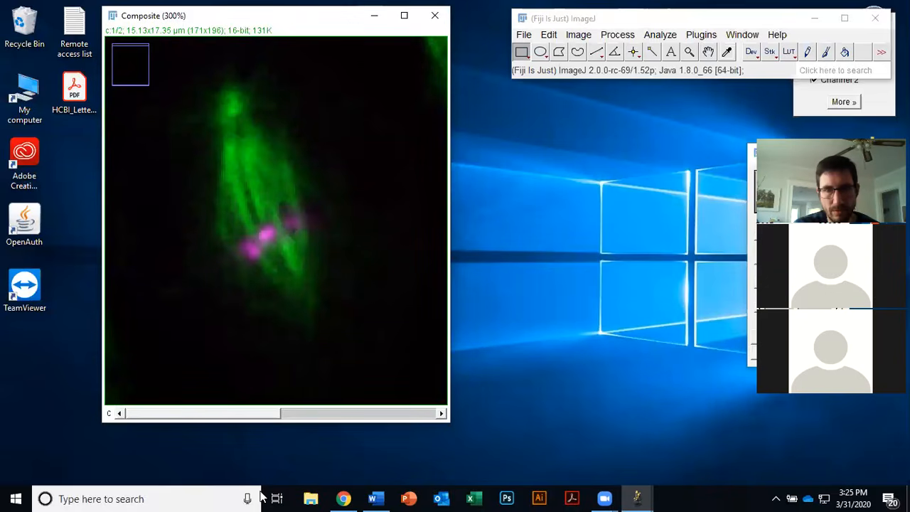
Step: Bring the original mitosis.tif hyperstack alongside the composite image for comparison
{"action": "mouse_move", "coordinate": [642, 494]}
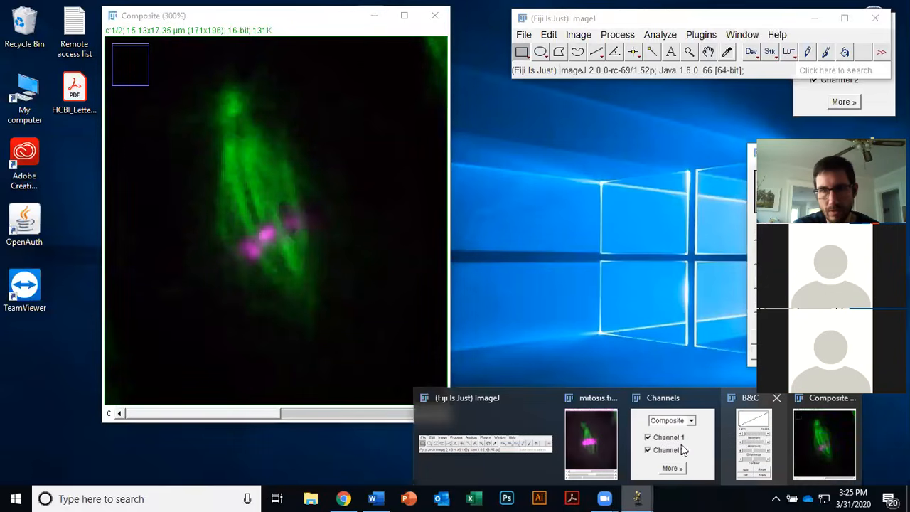
{"action": "left_click", "coordinate": [613, 445]}
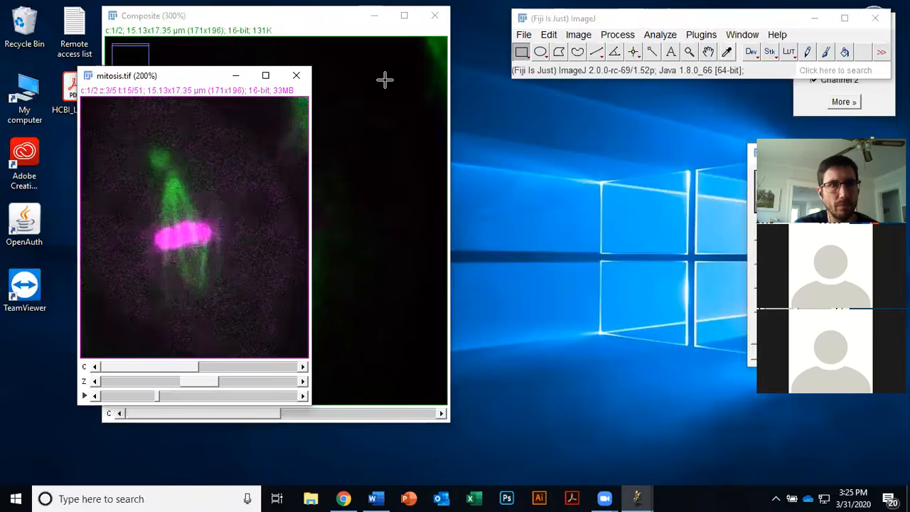
{"action": "left_click", "coordinate": [384, 79]}
{"action": "left_click_drag", "start_coordinate": [258, 19], "coordinate": [498, 56]}
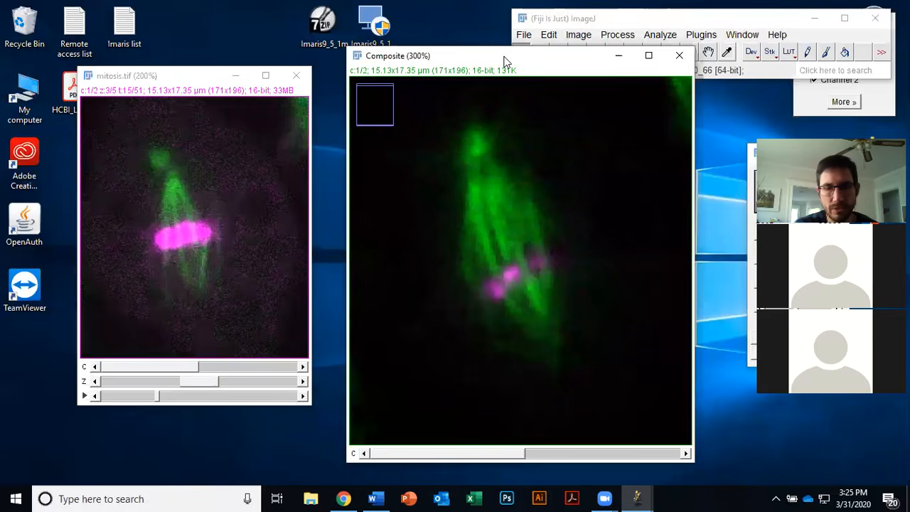
{"action": "key", "text": "minus"}
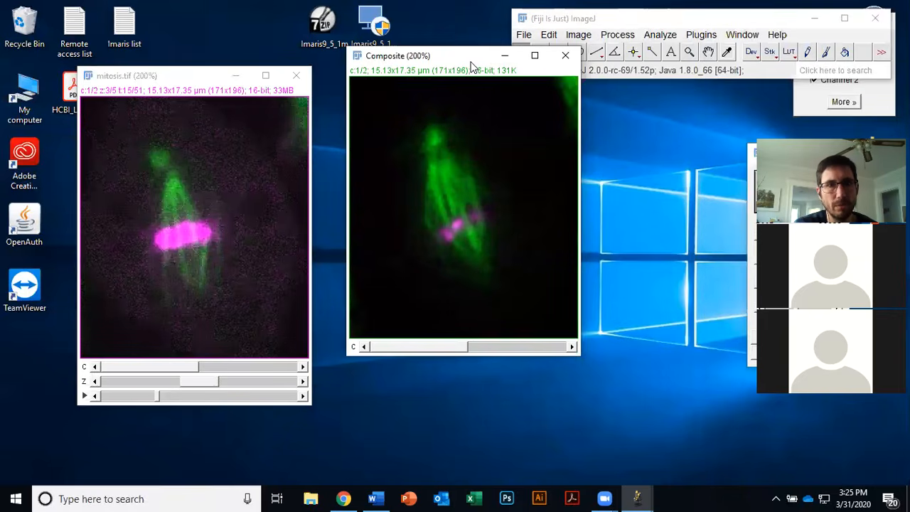
{"action": "left_click_drag", "start_coordinate": [470, 62], "coordinate": [441, 85]}
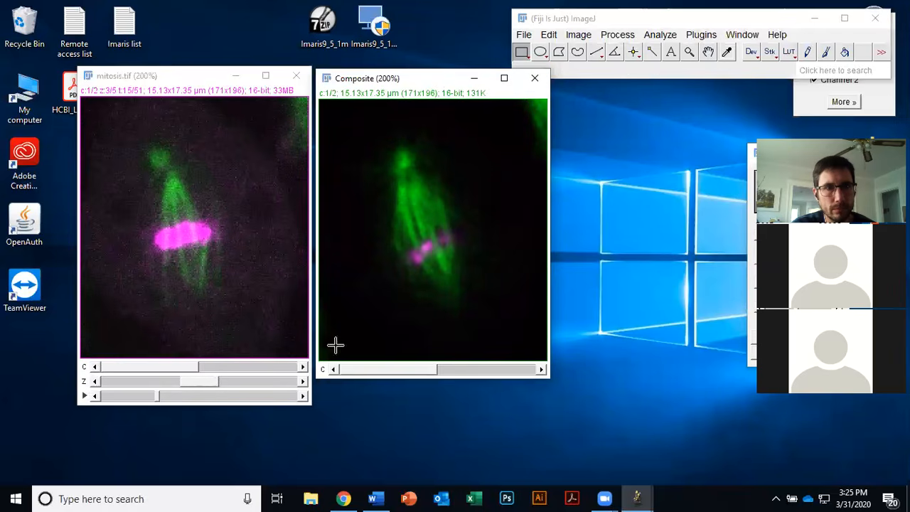
Step: Step through the mitosis.tif z-slices and time frames to compare them with the composite
{"action": "left_click", "coordinate": [200, 380]}
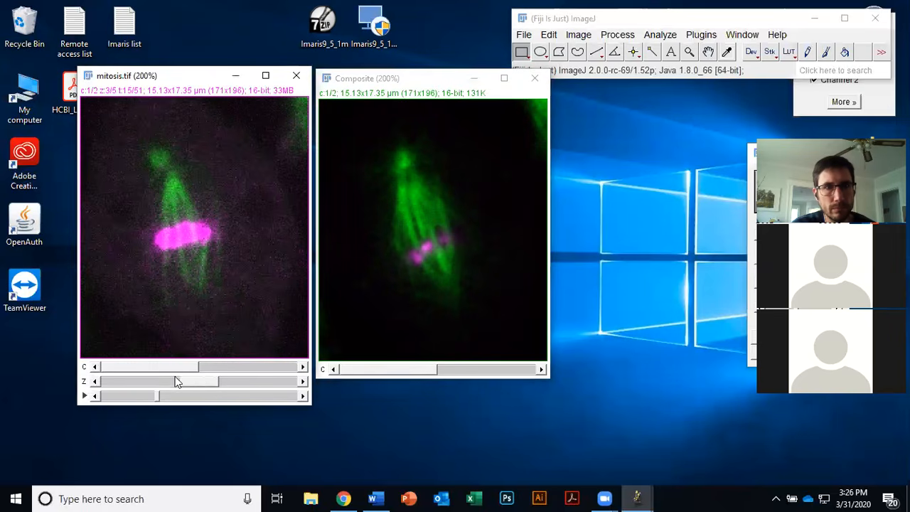
{"action": "left_click_drag", "start_coordinate": [184, 383], "coordinate": [206, 381]}
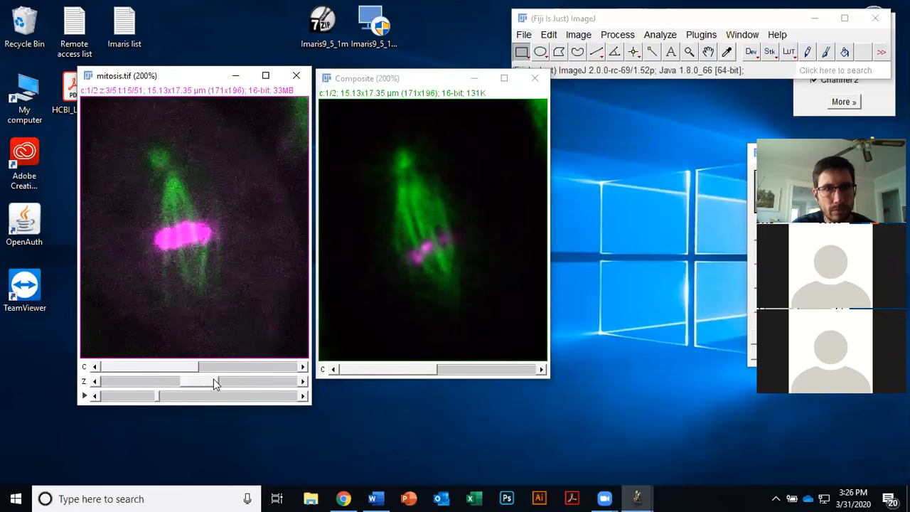
{"action": "mouse_move", "coordinate": [204, 377]}
{"action": "left_mouse_down"}
{"action": "mouse_move", "coordinate": [271, 382]}
{"action": "mouse_move", "coordinate": [218, 382]}
{"action": "left_mouse_up"}
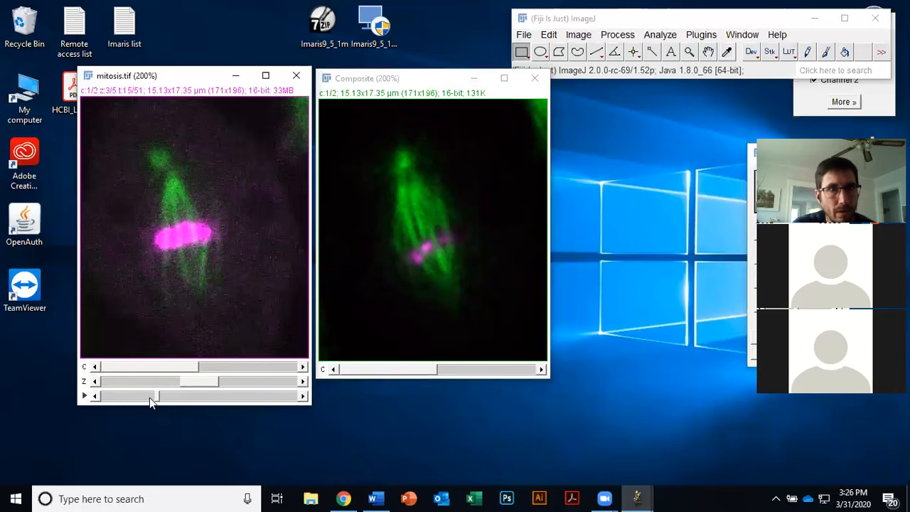
{"action": "left_click", "coordinate": [94, 396]}
{"action": "left_click", "coordinate": [215, 391]}
{"action": "left_click", "coordinate": [215, 391]}
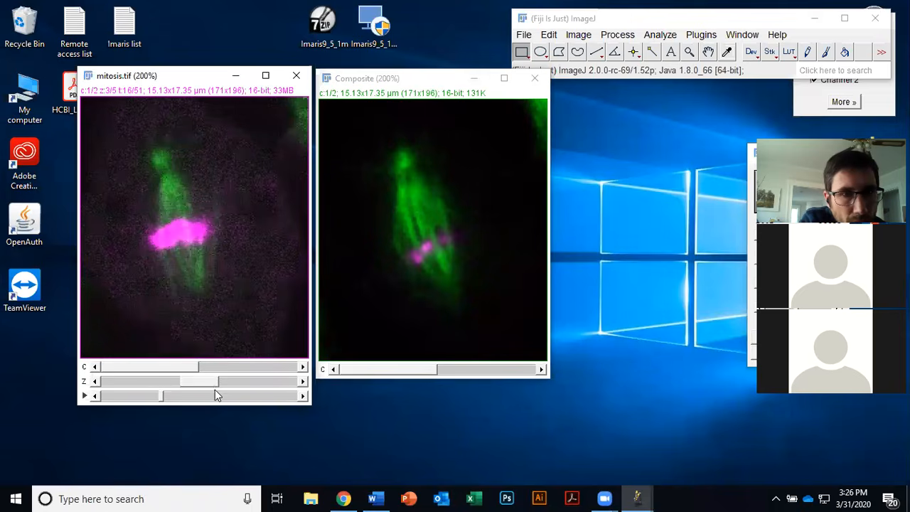
{"action": "left_click", "coordinate": [305, 381]}
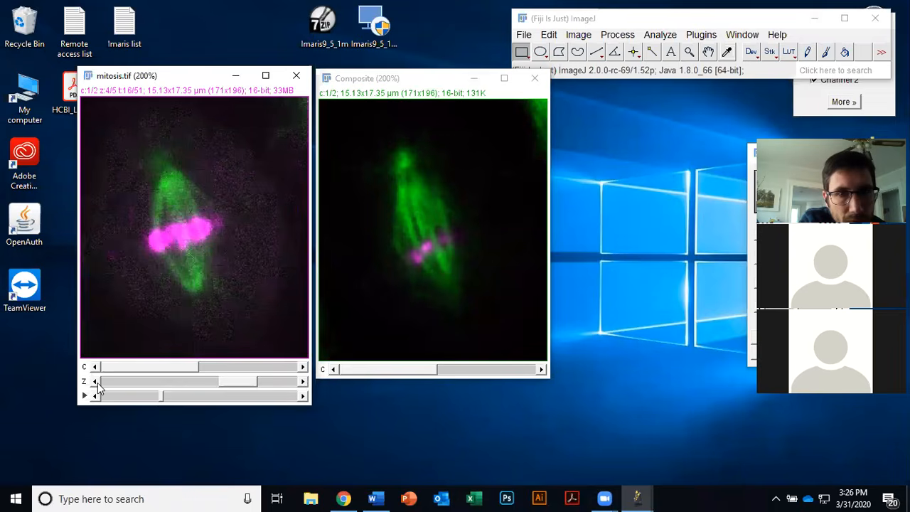
{"action": "left_click", "coordinate": [94, 382]}
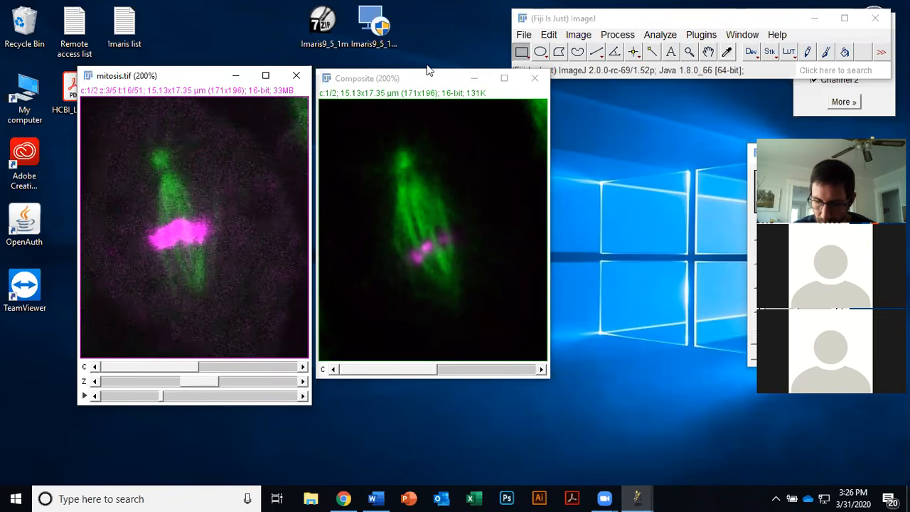
Step: Close the mitosis.tif and Composite image windows
{"action": "left_click", "coordinate": [297, 79]}
{"action": "left_click", "coordinate": [534, 78]}
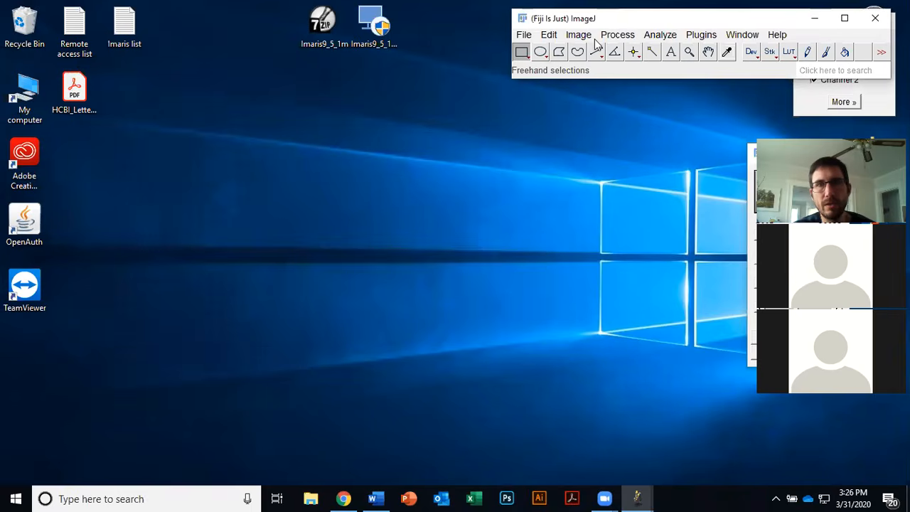
{"action": "left_click_drag", "start_coordinate": [597, 18], "coordinate": [562, 34]}
Step: Open the Blobs sample image
{"action": "left_click", "coordinate": [487, 51]}
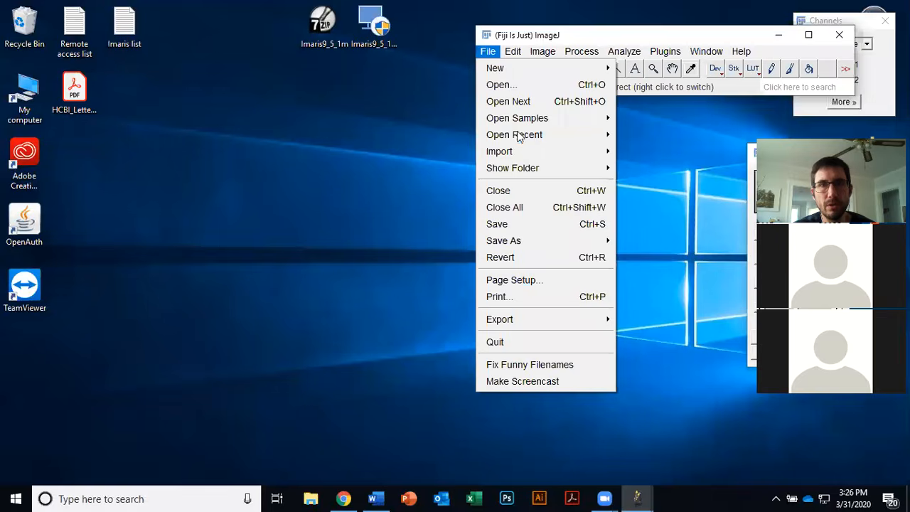
{"action": "mouse_move", "coordinate": [520, 134]}
{"action": "mouse_move", "coordinate": [521, 117]}
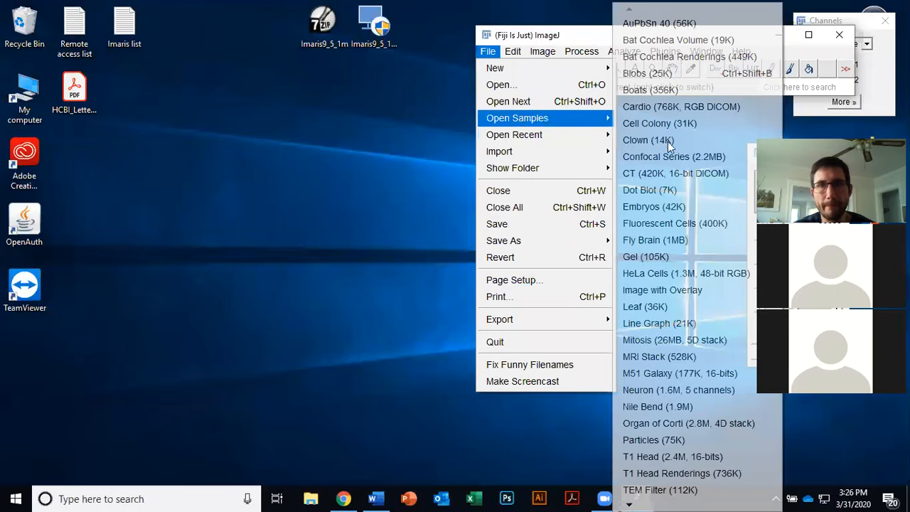
{"action": "left_click", "coordinate": [673, 74]}
{"action": "left_click_drag", "start_coordinate": [144, 77], "coordinate": [191, 145]}
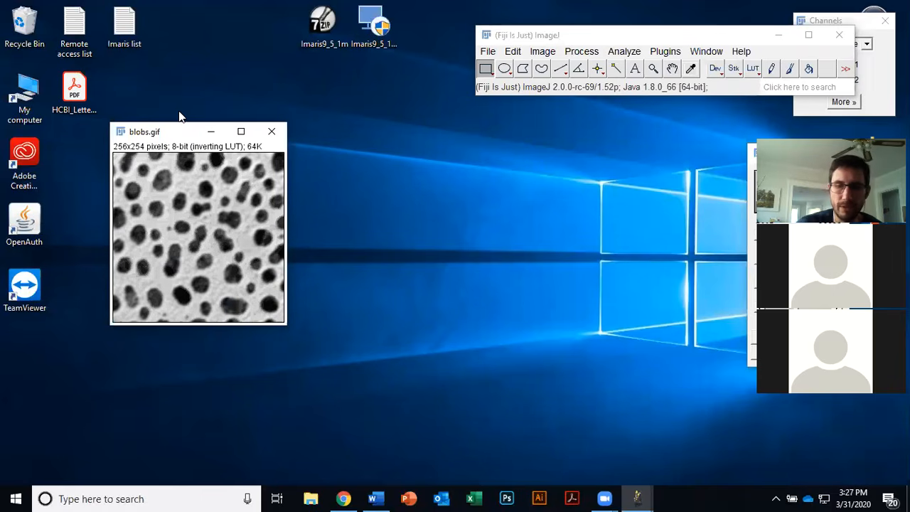
Step: Invert the lookup table of the blobs image
{"action": "key", "text": "plus"}
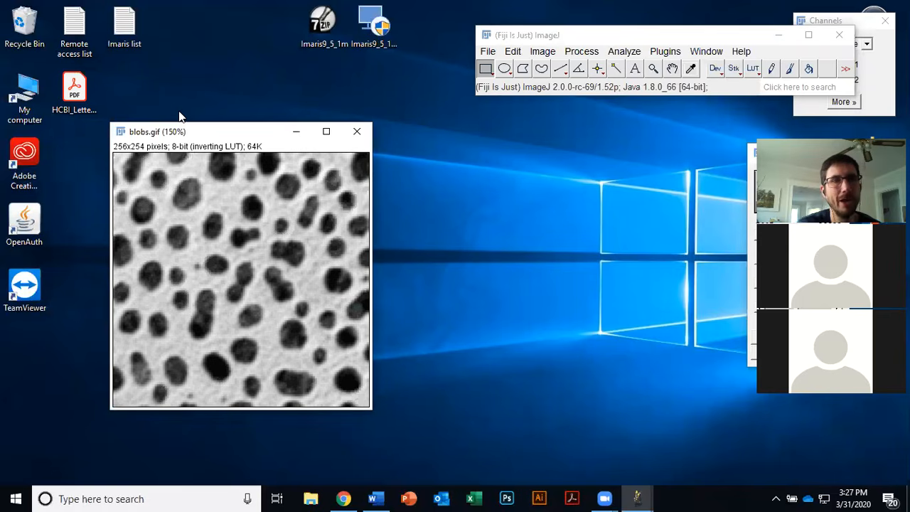
{"action": "left_click_drag", "start_coordinate": [235, 135], "coordinate": [231, 116]}
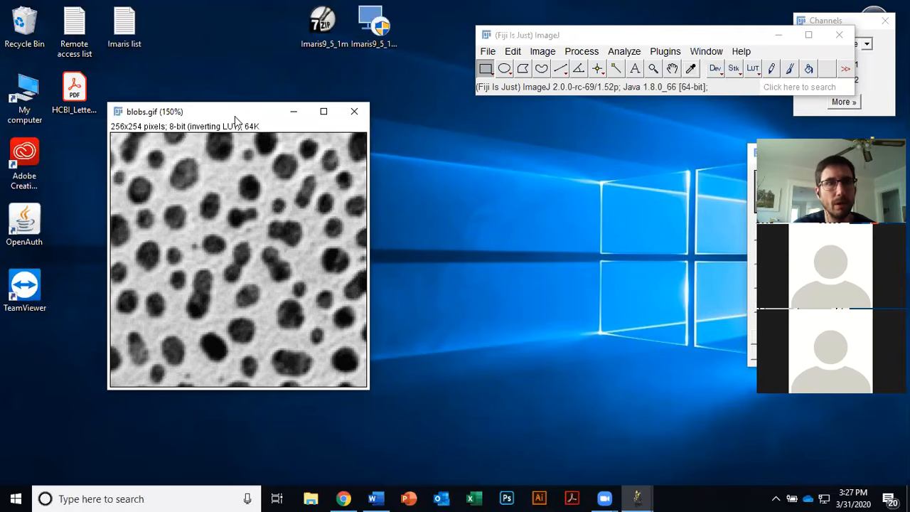
{"action": "left_click_drag", "start_coordinate": [239, 118], "coordinate": [260, 130]}
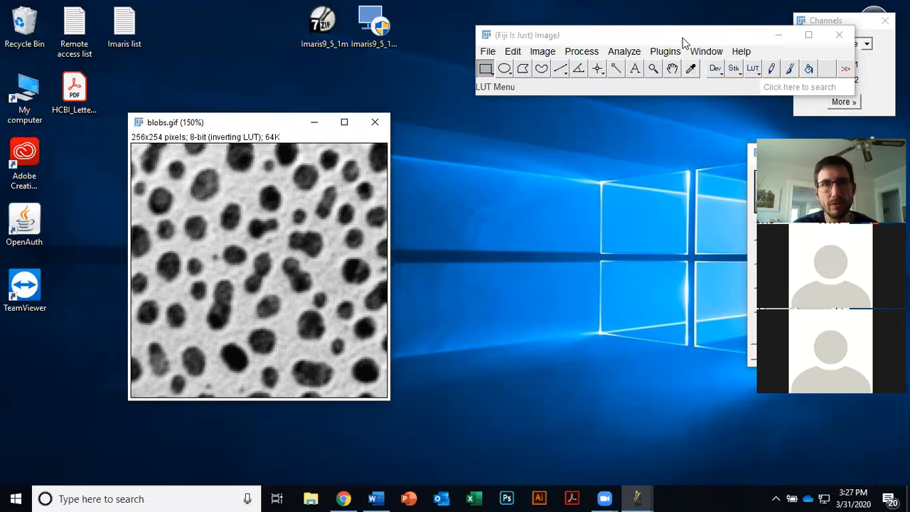
{"action": "left_click_drag", "start_coordinate": [682, 39], "coordinate": [540, 35]}
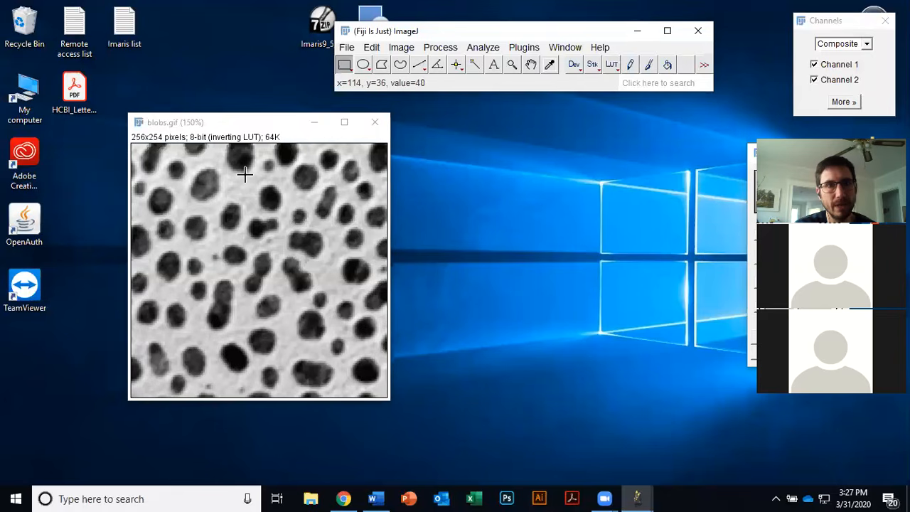
{"action": "left_click", "coordinate": [611, 67]}
{"action": "mouse_move", "coordinate": [635, 11]}
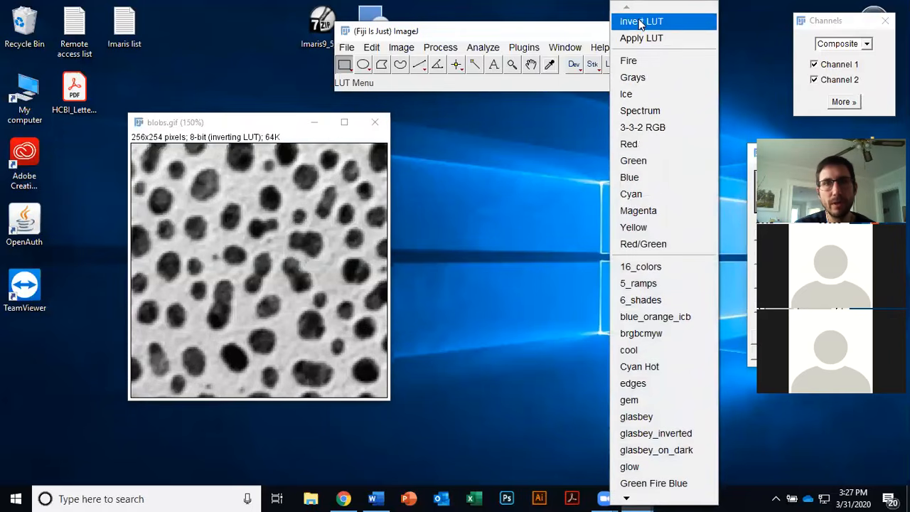
{"action": "left_click", "coordinate": [640, 21]}
{"action": "left_click_drag", "start_coordinate": [250, 126], "coordinate": [253, 142]}
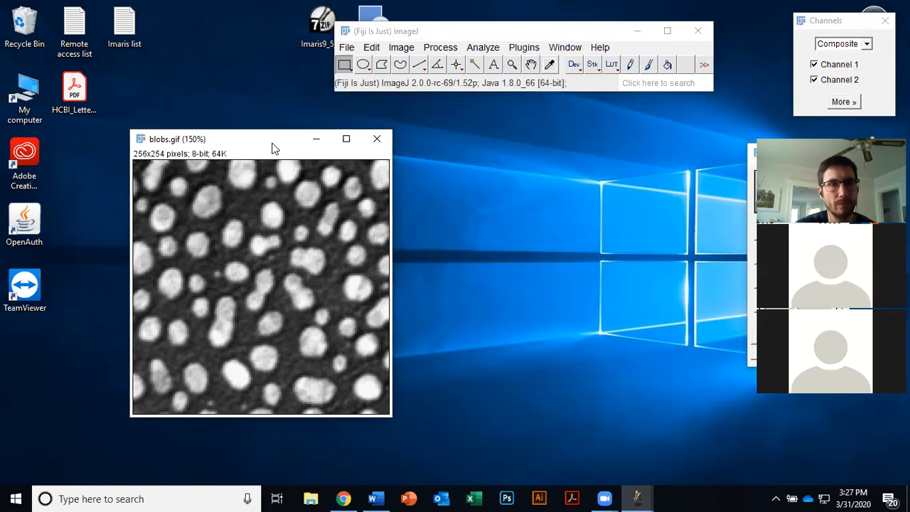
{"action": "left_click_drag", "start_coordinate": [275, 148], "coordinate": [286, 154]}
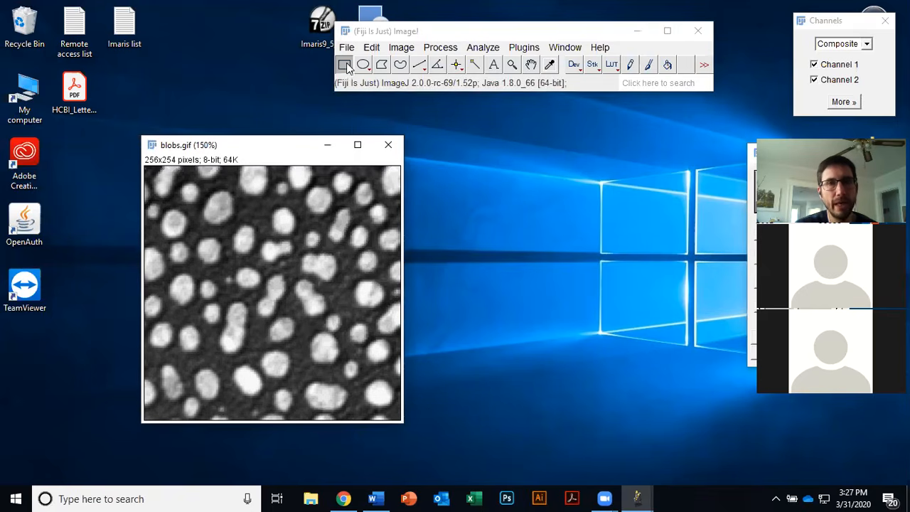
{"action": "left_click", "coordinate": [447, 50]}
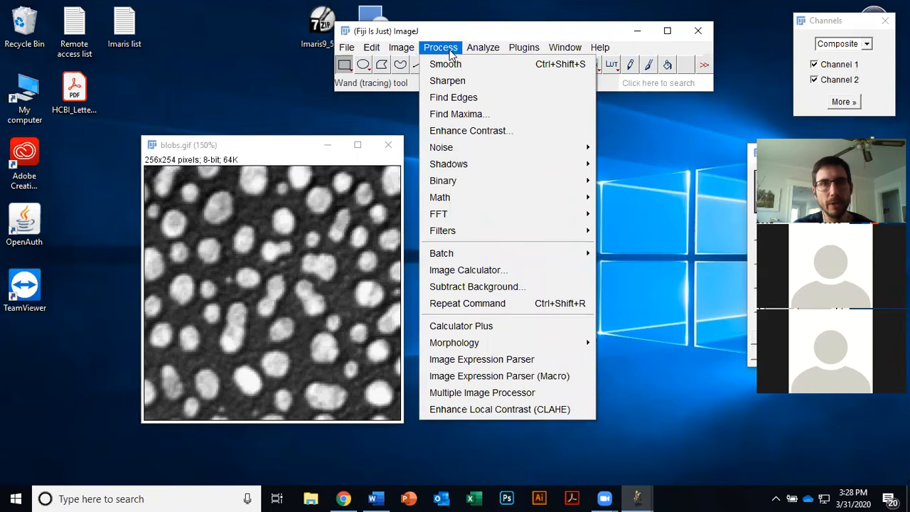
{"action": "mouse_move", "coordinate": [482, 47]}
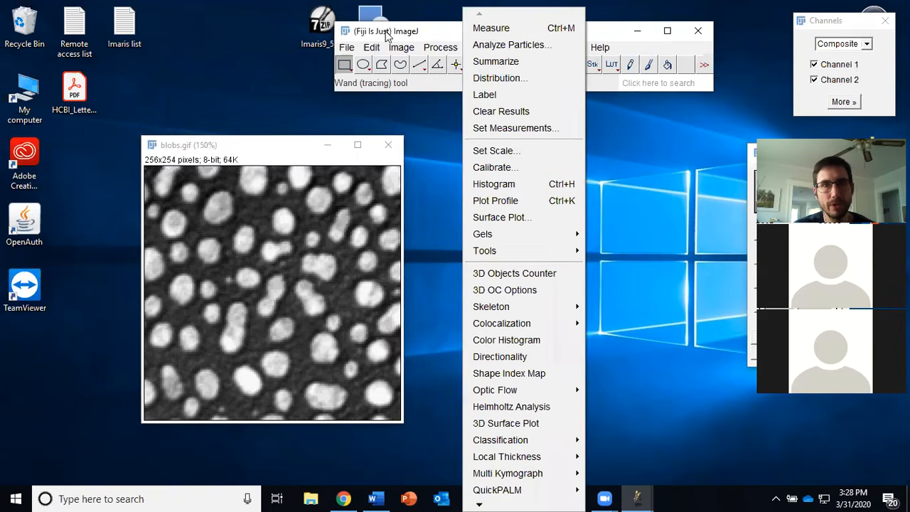
{"action": "mouse_move", "coordinate": [440, 47]}
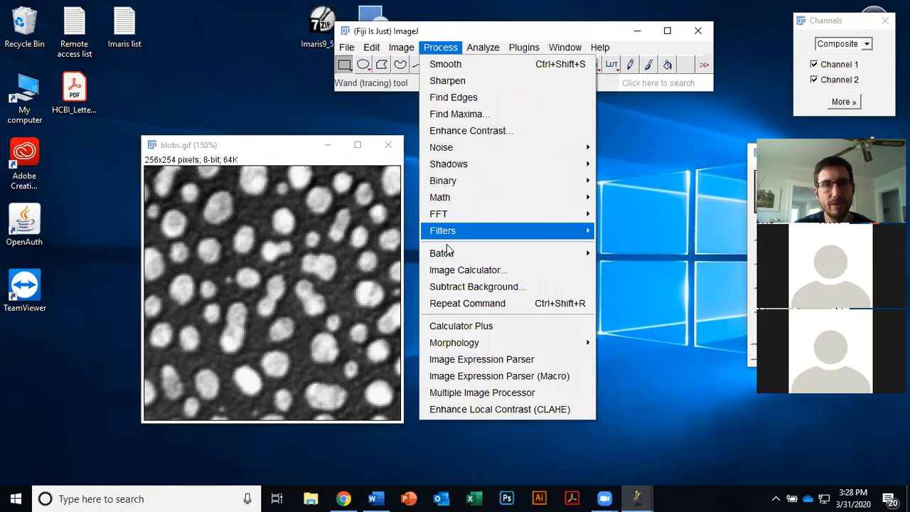
{"action": "left_click", "coordinate": [513, 287]}
{"action": "left_click_drag", "start_coordinate": [480, 93], "coordinate": [547, 128]}
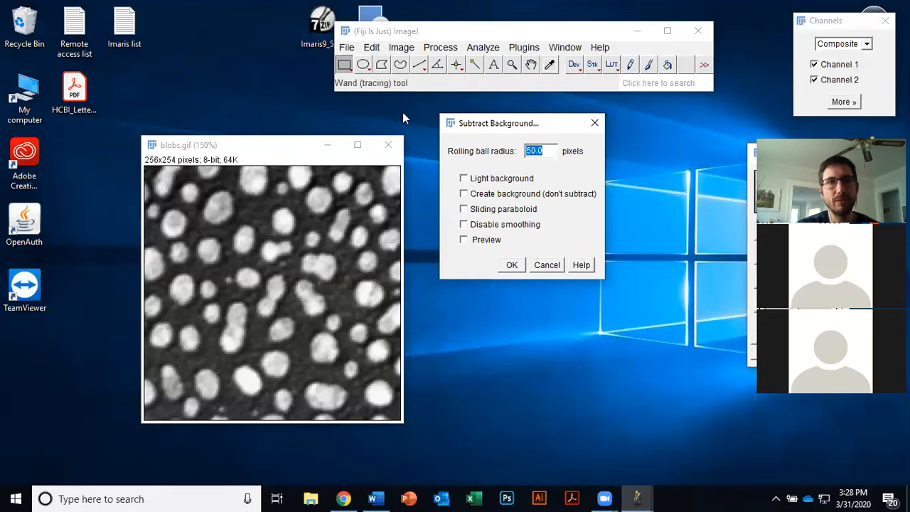
{"action": "left_click", "coordinate": [558, 266]}
Step: Draw a straight line across one blob to measure its diameter
{"action": "left_click_drag", "start_coordinate": [279, 149], "coordinate": [303, 137]}
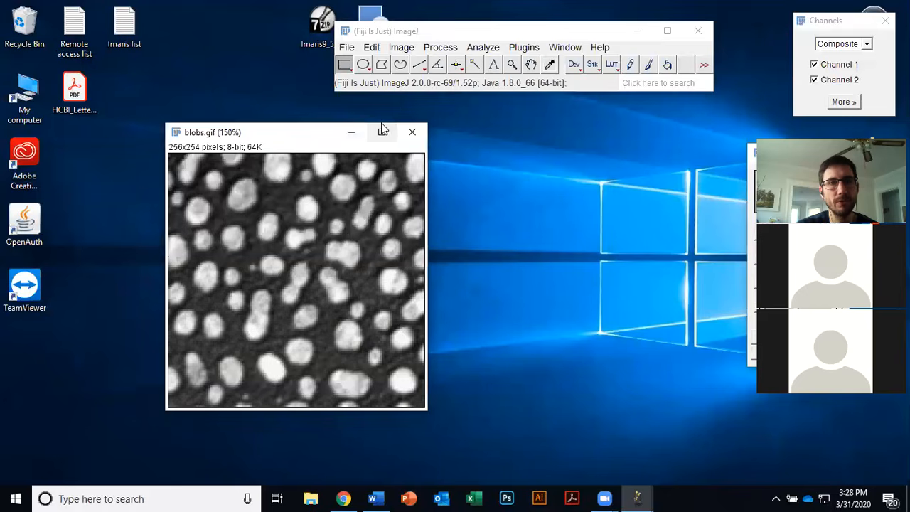
{"action": "left_click", "coordinate": [419, 66]}
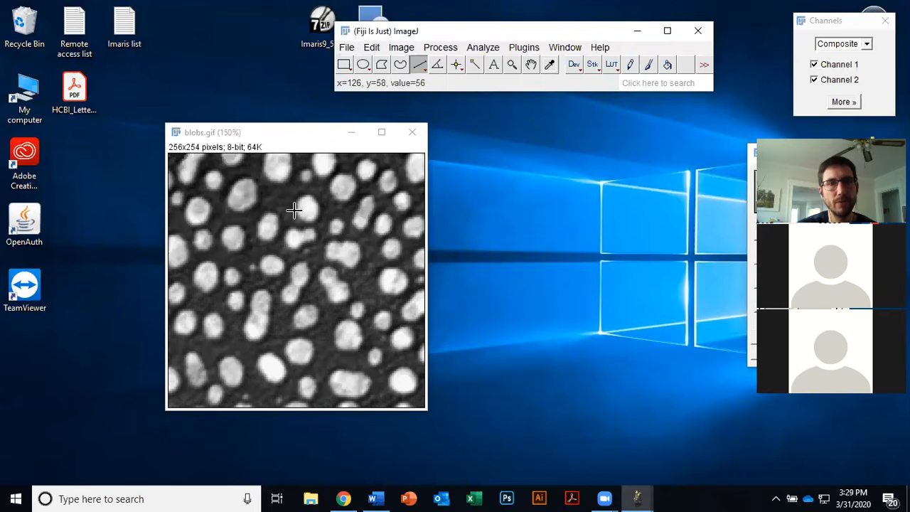
{"action": "left_click", "coordinate": [257, 225]}
{"action": "left_click_drag", "start_coordinate": [258, 225], "coordinate": [278, 225]}
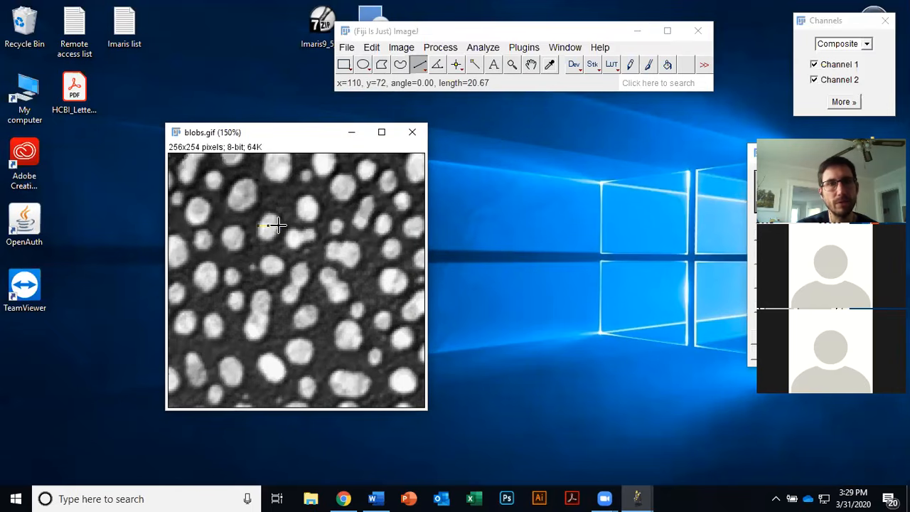
{"action": "left_click", "coordinate": [331, 228]}
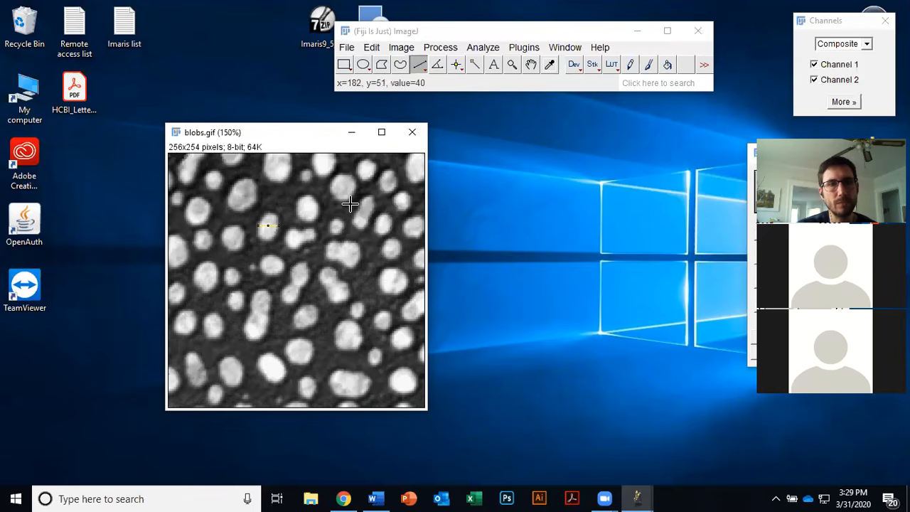
Step: Subtract the background with a rolling ball radius of 20 pixels, toggling the preview to compare before applying
{"action": "left_click", "coordinate": [408, 49]}
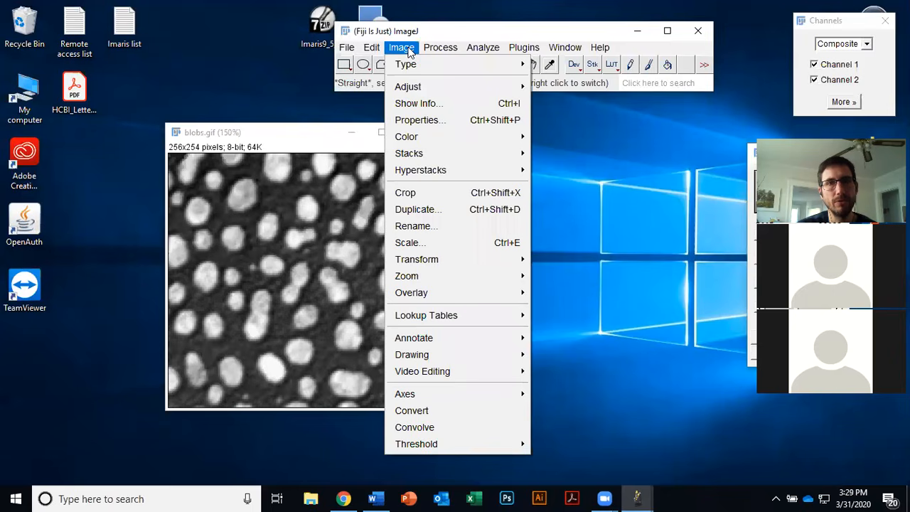
{"action": "mouse_move", "coordinate": [440, 48]}
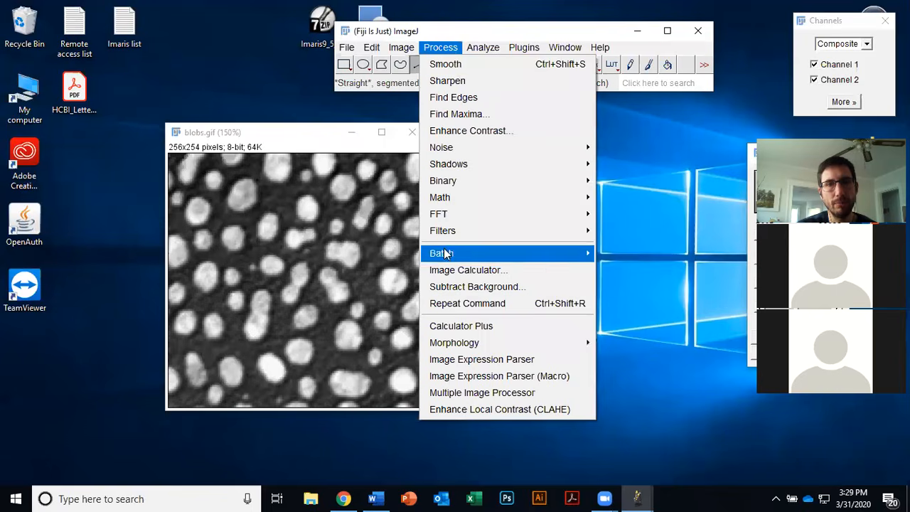
{"action": "left_click", "coordinate": [479, 285]}
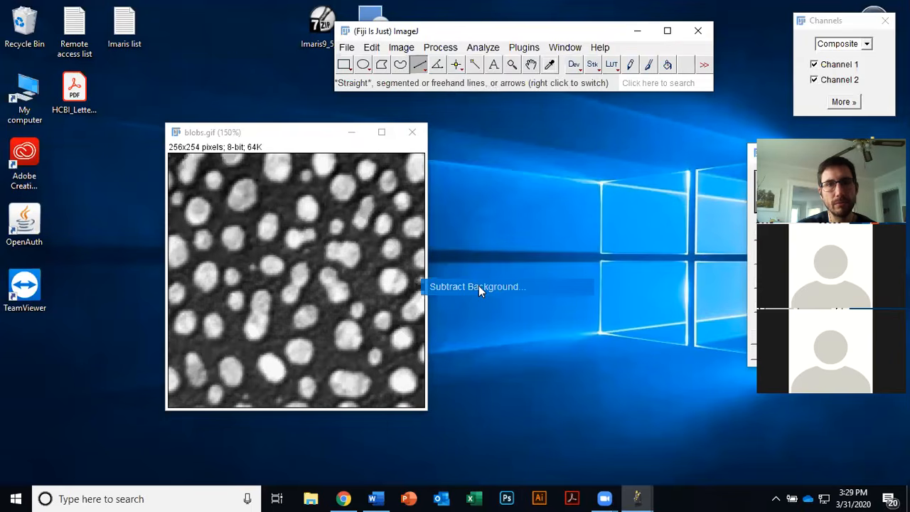
{"action": "type", "text": "20"}
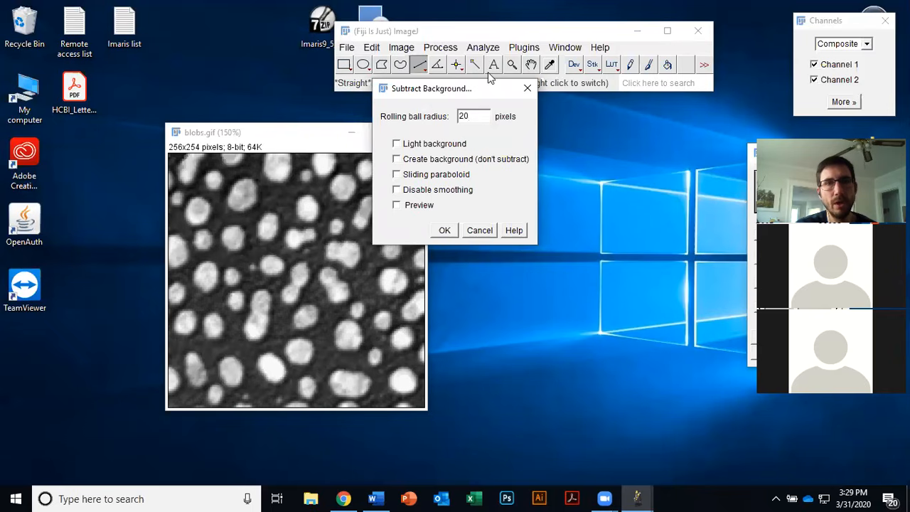
{"action": "left_click_drag", "start_coordinate": [479, 88], "coordinate": [541, 119]}
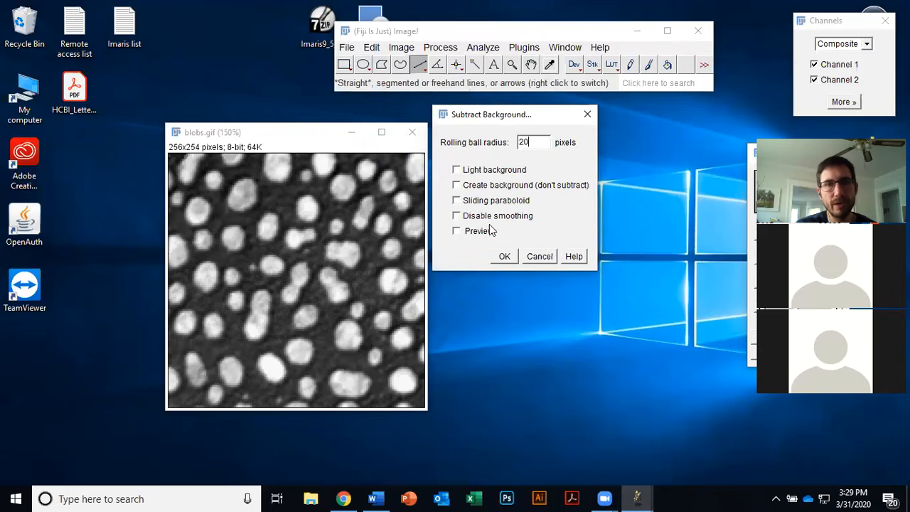
{"action": "left_click", "coordinate": [487, 237]}
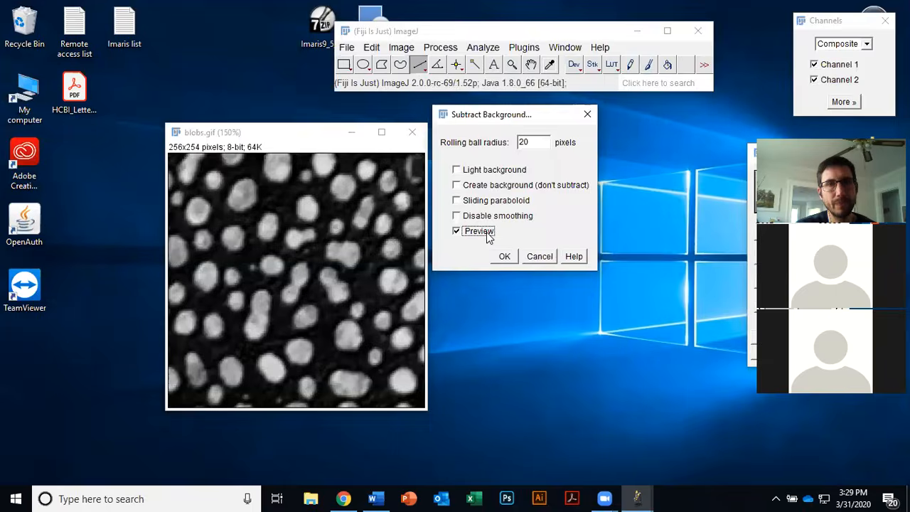
{"action": "left_click", "coordinate": [487, 237]}
{"action": "left_click", "coordinate": [488, 237]}
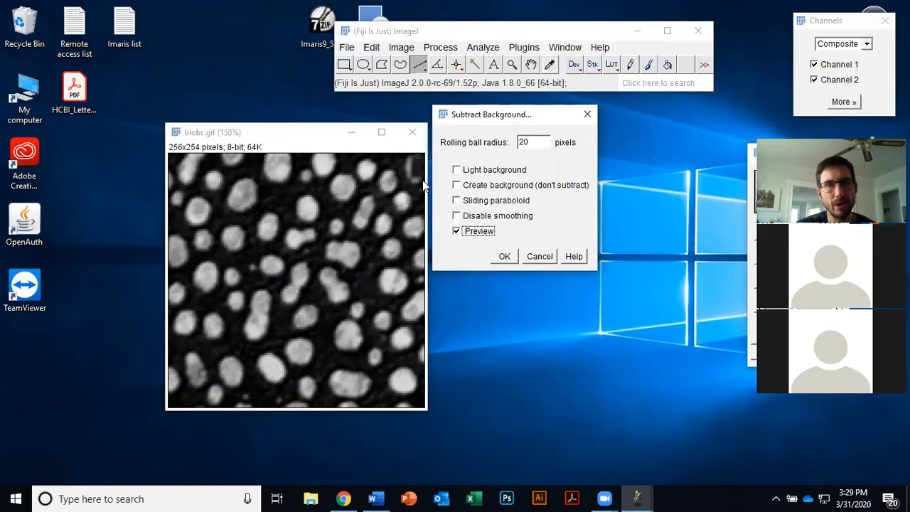
{"action": "left_click", "coordinate": [486, 238]}
{"action": "left_click", "coordinate": [487, 238]}
{"action": "left_click", "coordinate": [486, 238]}
{"action": "left_click", "coordinate": [486, 239]}
{"action": "left_click", "coordinate": [486, 239]}
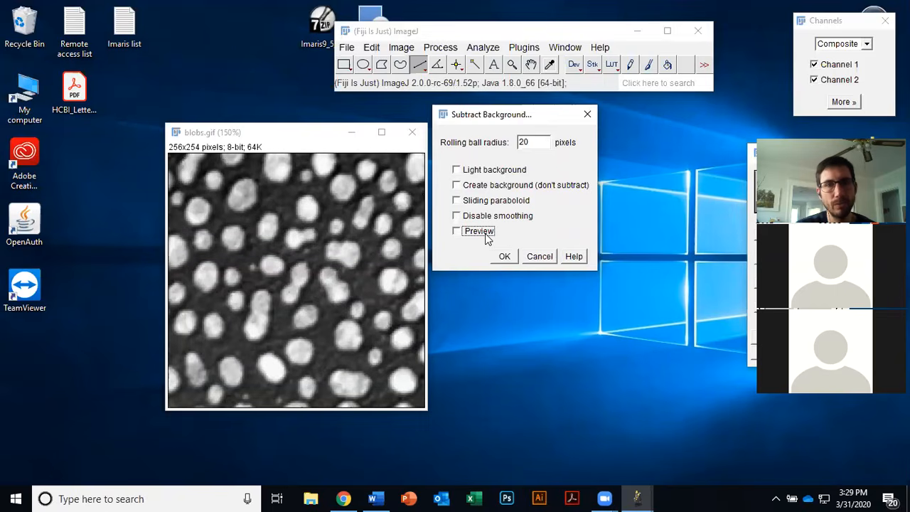
{"action": "left_click", "coordinate": [487, 239]}
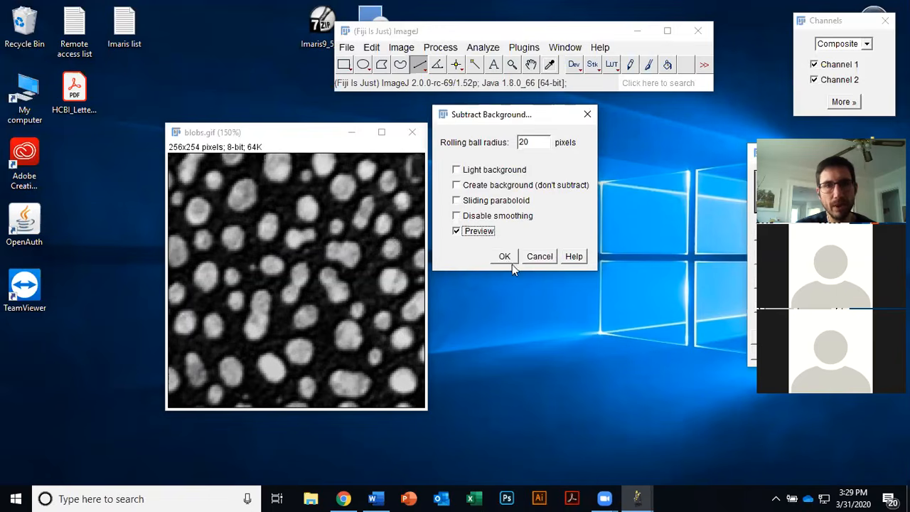
{"action": "left_click", "coordinate": [505, 256]}
Step: Threshold the blobs image with limits 74 to 255, apply it to make a binary mask, and close the dialog
{"action": "mouse_move", "coordinate": [299, 136]}
{"action": "left_mouse_down"}
{"action": "mouse_move", "coordinate": [330, 140]}
{"action": "mouse_move", "coordinate": [306, 135]}
{"action": "left_mouse_up"}
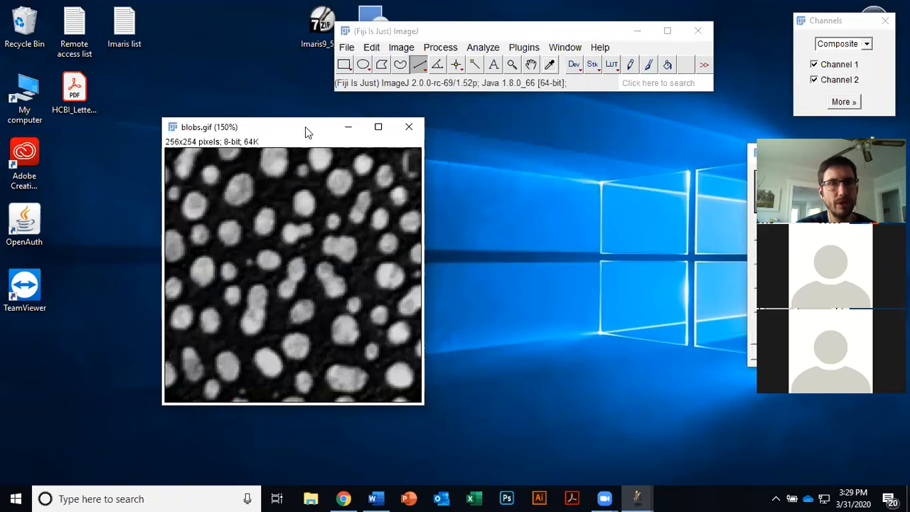
{"action": "left_click_drag", "start_coordinate": [346, 128], "coordinate": [361, 127]}
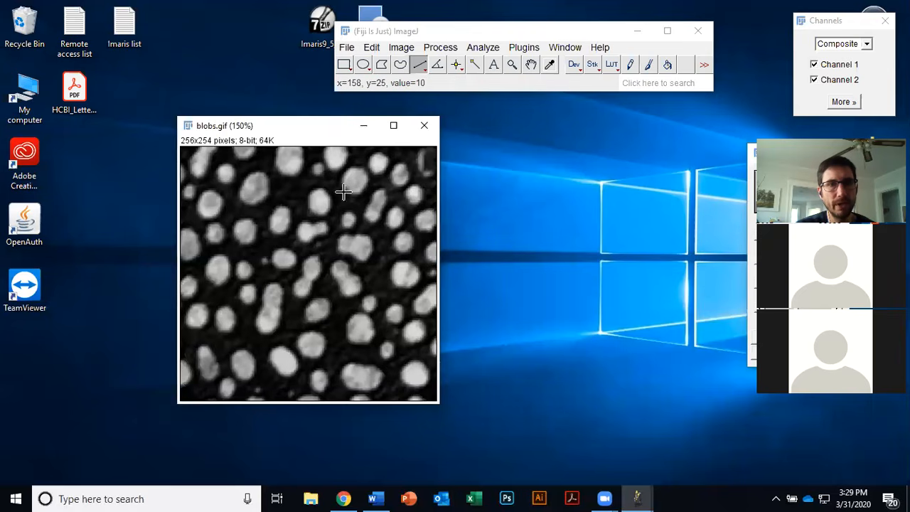
{"action": "left_click", "coordinate": [403, 52]}
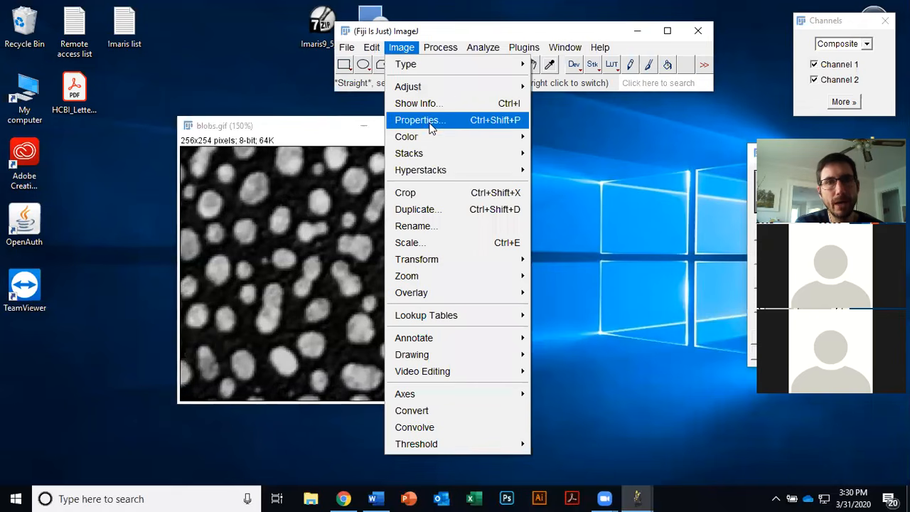
{"action": "mouse_move", "coordinate": [464, 85]}
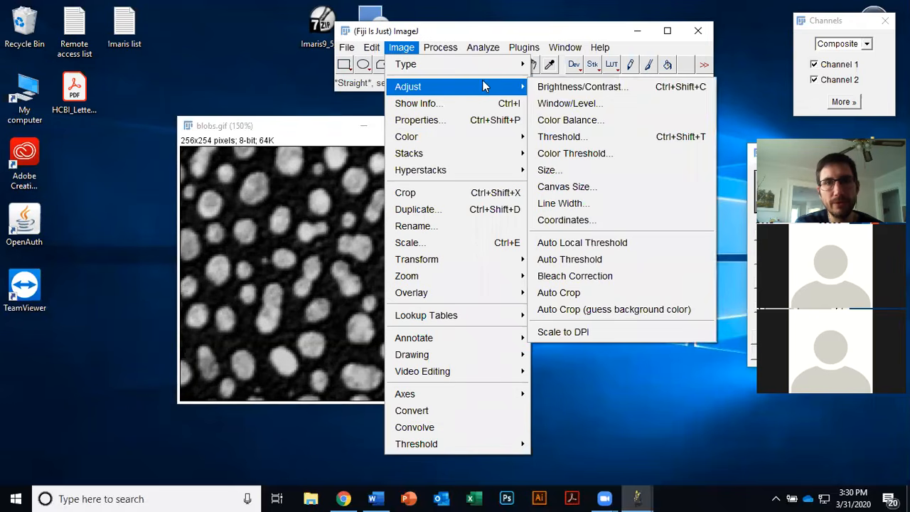
{"action": "left_click", "coordinate": [590, 136]}
{"action": "left_click_drag", "start_coordinate": [587, 147], "coordinate": [517, 139]}
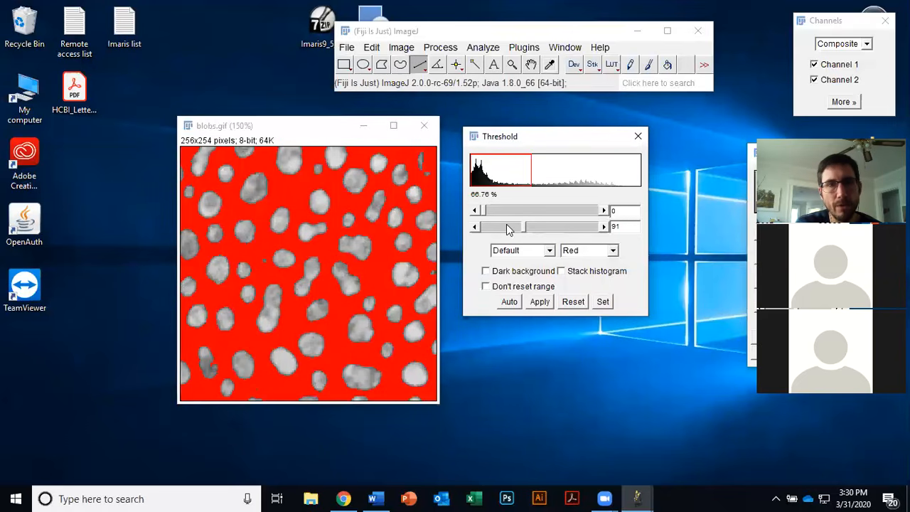
{"action": "left_click_drag", "start_coordinate": [525, 232], "coordinate": [599, 234]}
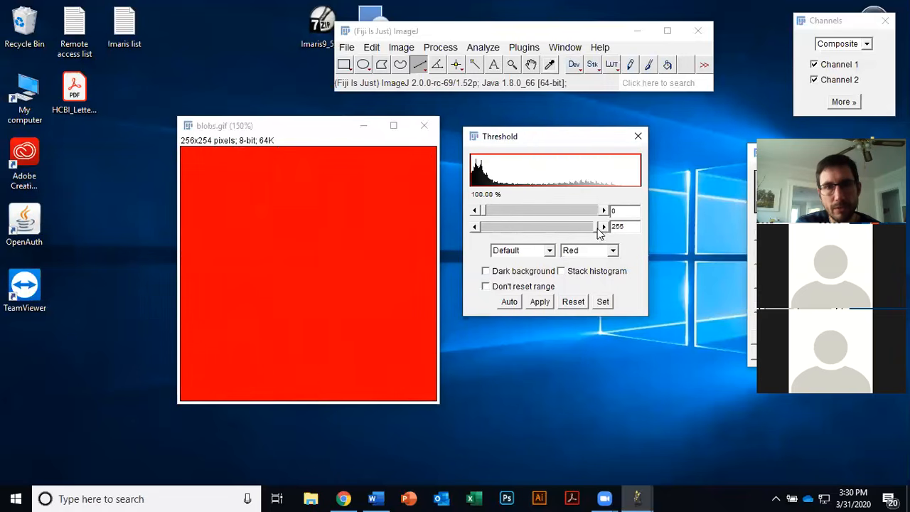
{"action": "left_click_drag", "start_coordinate": [487, 217], "coordinate": [516, 218]}
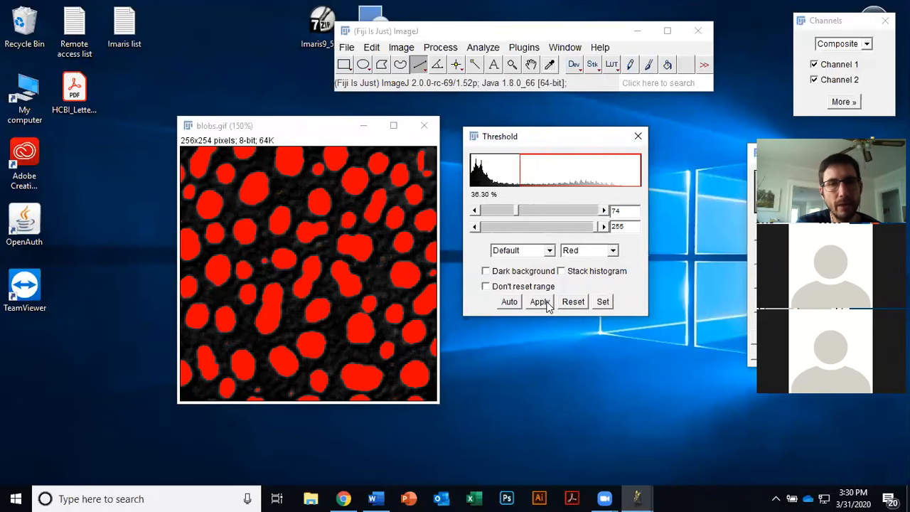
{"action": "left_click", "coordinate": [544, 304]}
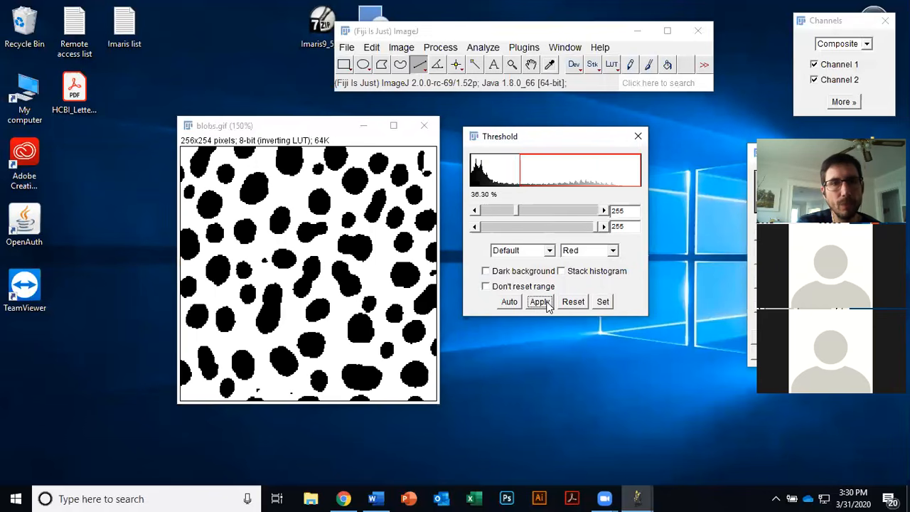
{"action": "left_click", "coordinate": [637, 136]}
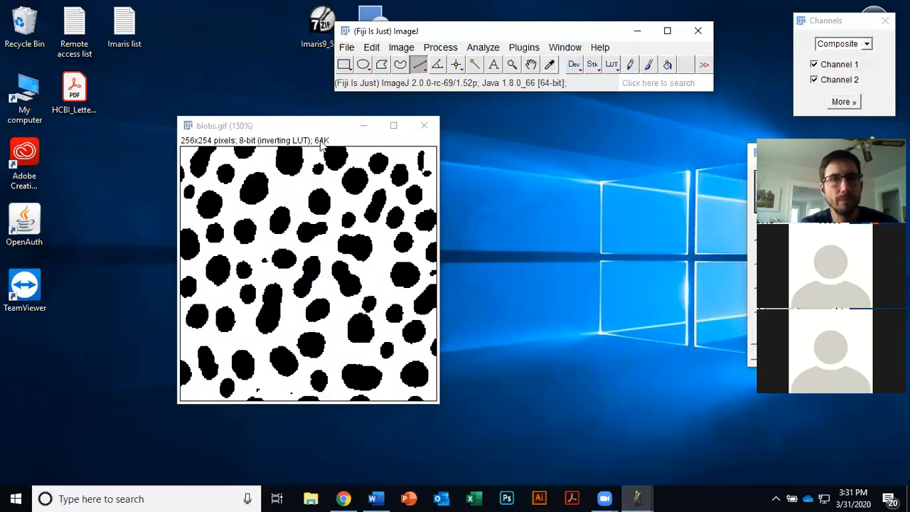
Step: Erode the binary blobs mask once
{"action": "left_click_drag", "start_coordinate": [328, 128], "coordinate": [289, 131]}
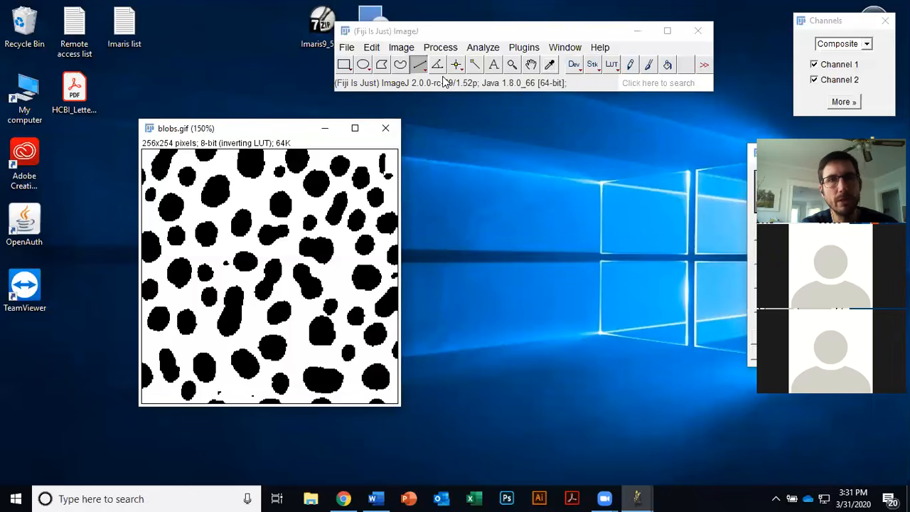
{"action": "left_click", "coordinate": [442, 48]}
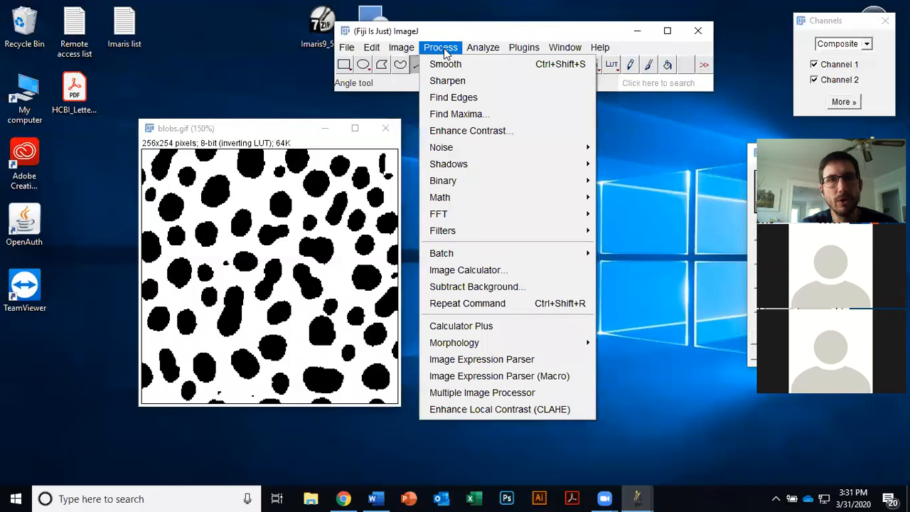
{"action": "mouse_move", "coordinate": [466, 182]}
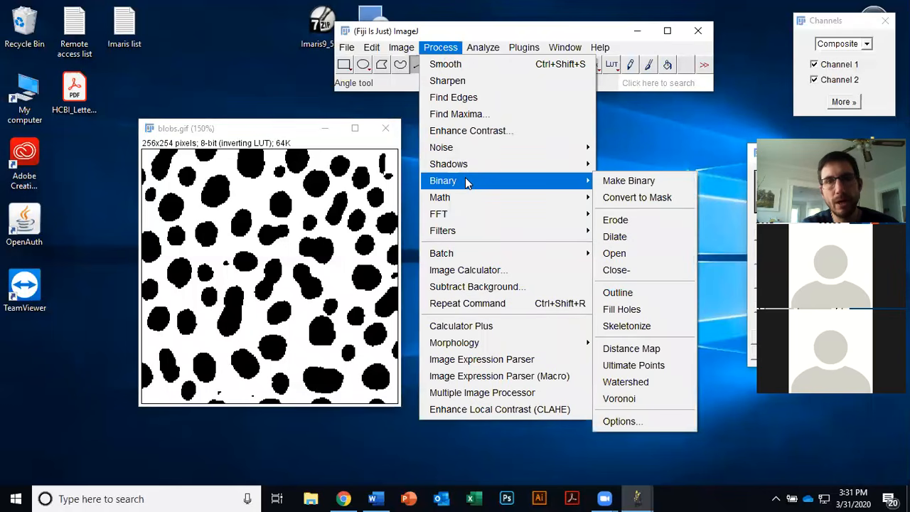
{"action": "left_click", "coordinate": [633, 224]}
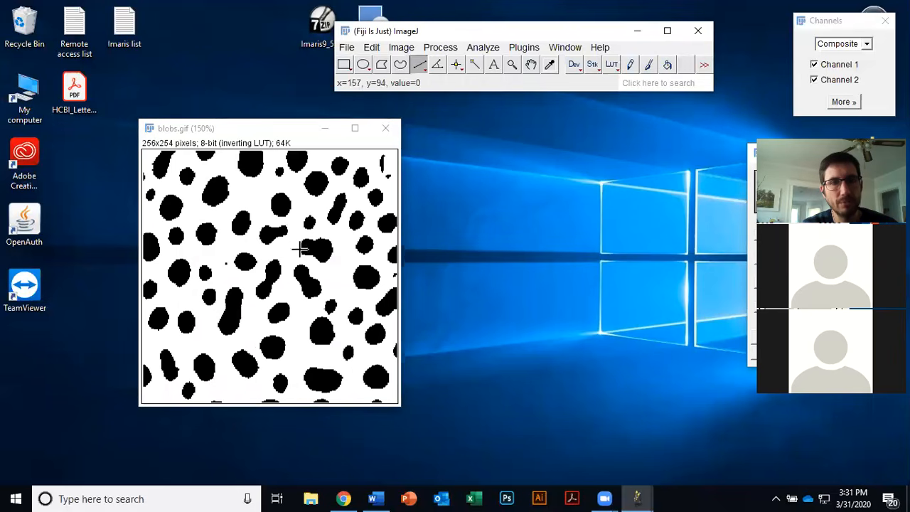
Step: Dilate the binary blobs mask once
{"action": "left_click", "coordinate": [453, 48]}
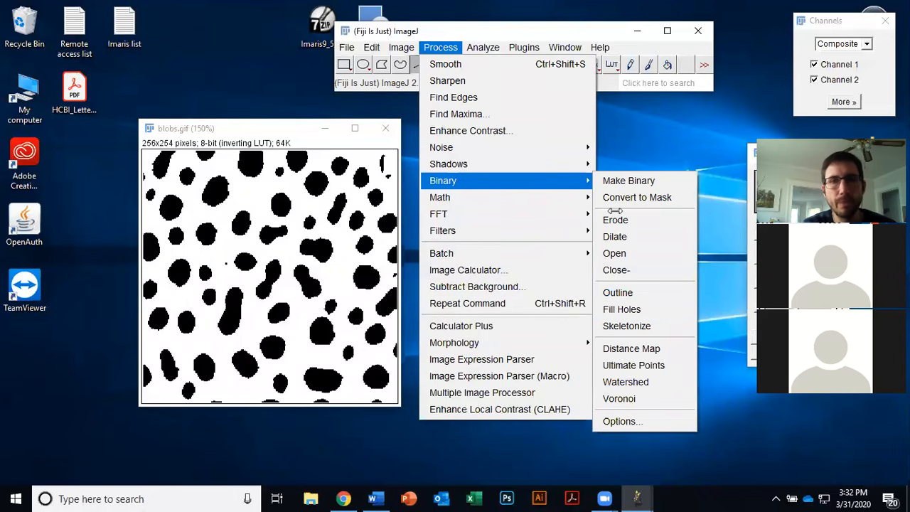
{"action": "left_click", "coordinate": [533, 180]}
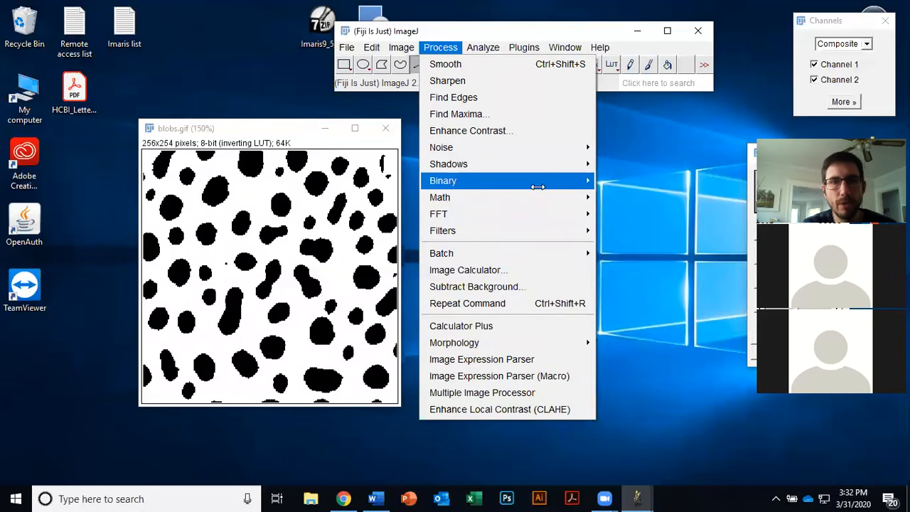
{"action": "mouse_move", "coordinate": [591, 181]}
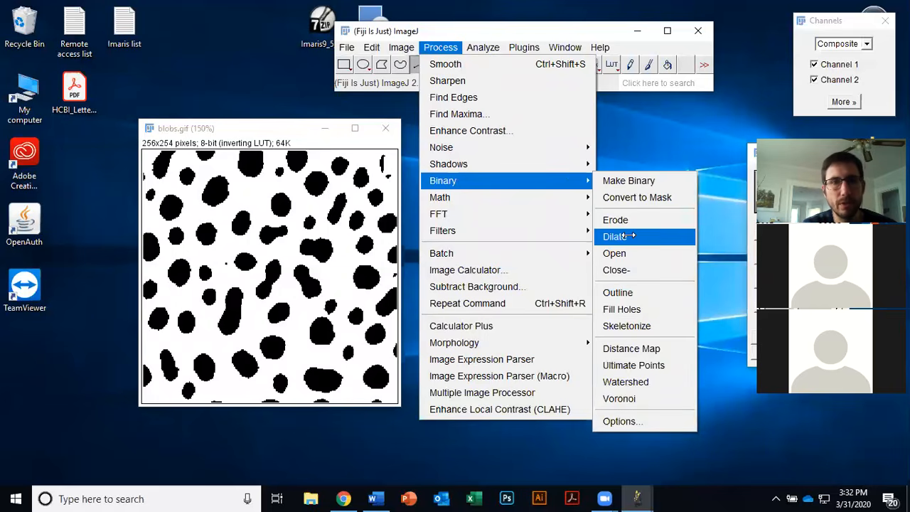
{"action": "left_click", "coordinate": [618, 236]}
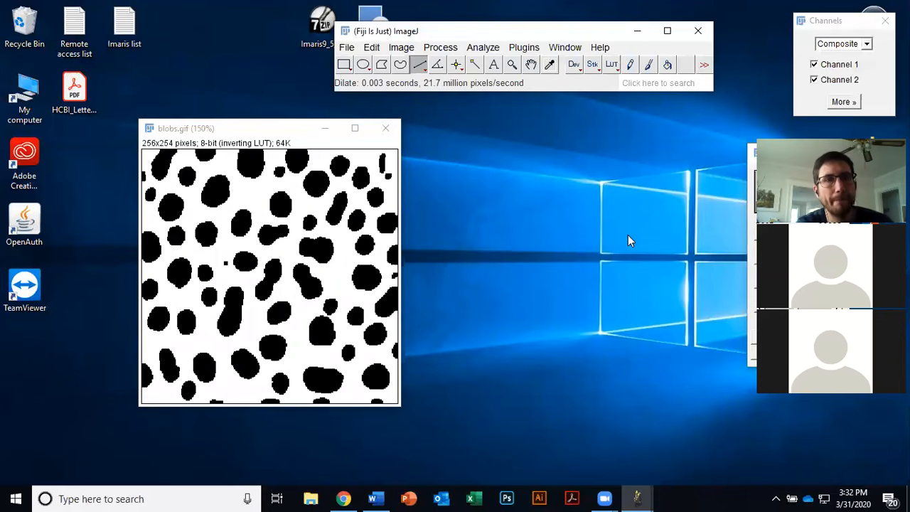
Step: Close the binary blobs image without saving and reopen the Blobs sample image
{"action": "left_click", "coordinate": [388, 133]}
{"action": "left_click", "coordinate": [450, 167]}
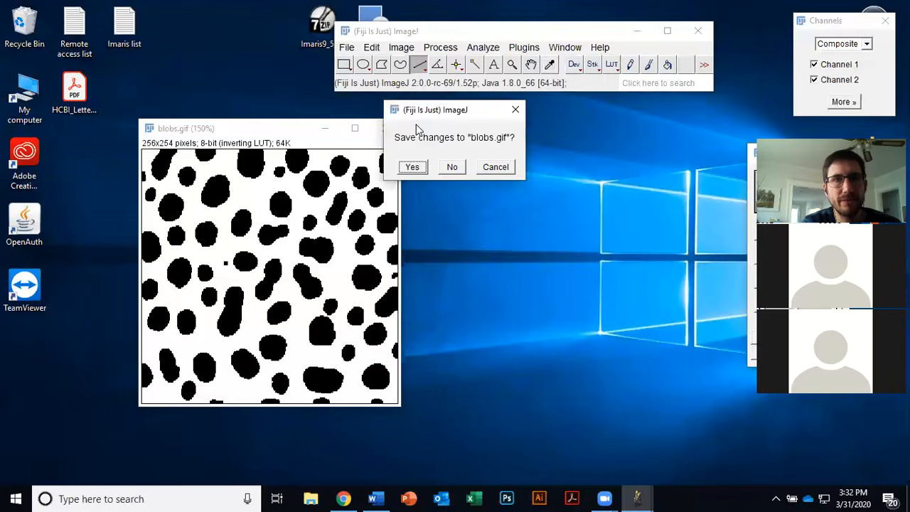
{"action": "left_click", "coordinate": [345, 47]}
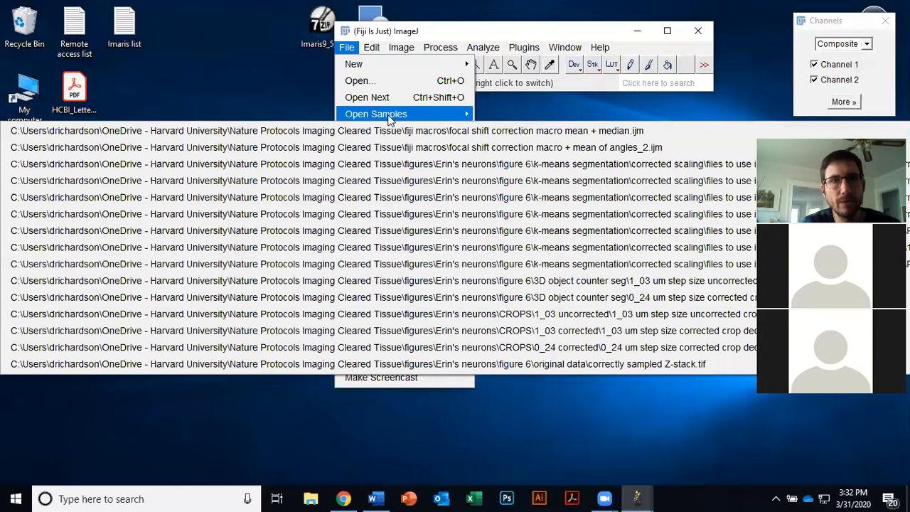
{"action": "mouse_move", "coordinate": [395, 117]}
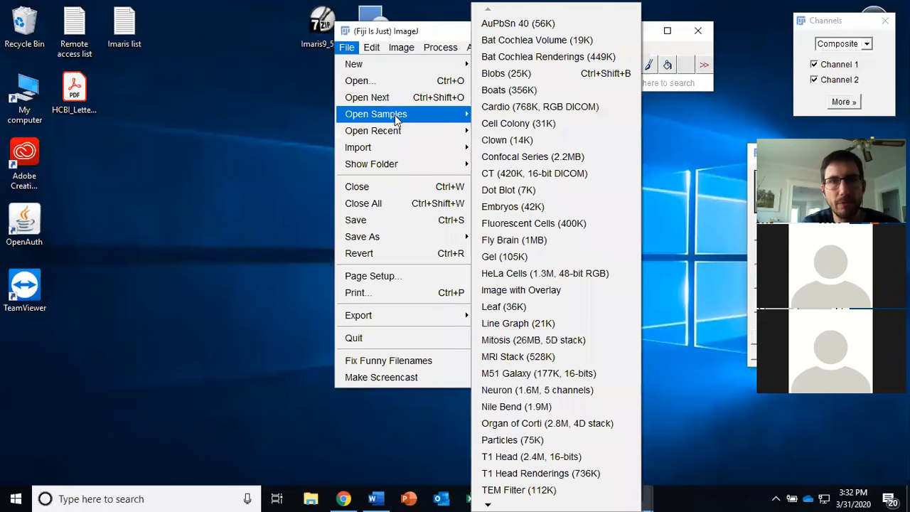
{"action": "left_click", "coordinate": [528, 74]}
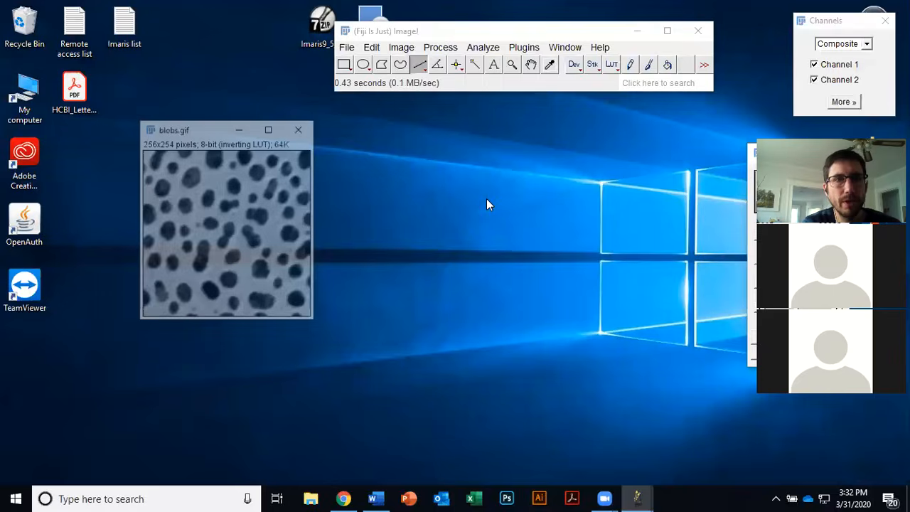
Step: Run Auto Threshold on the blobs image with the Try all method and White objects on black background unchecked
{"action": "left_click_drag", "start_coordinate": [209, 133], "coordinate": [187, 135]}
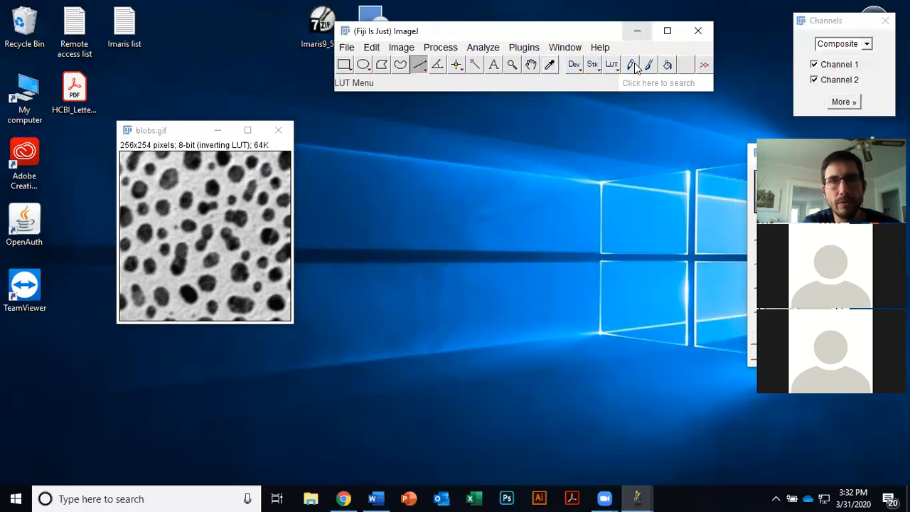
{"action": "left_click", "coordinate": [401, 47]}
{"action": "mouse_move", "coordinate": [432, 90]}
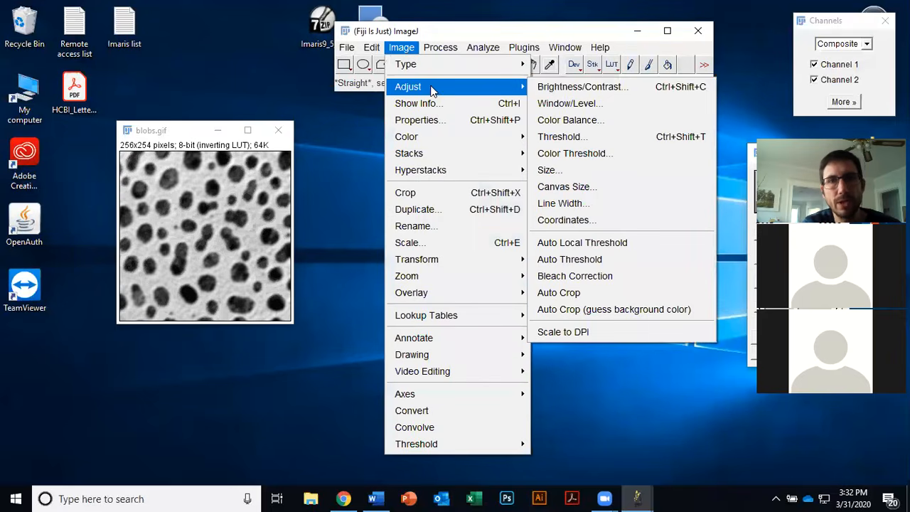
{"action": "left_click", "coordinate": [600, 260]}
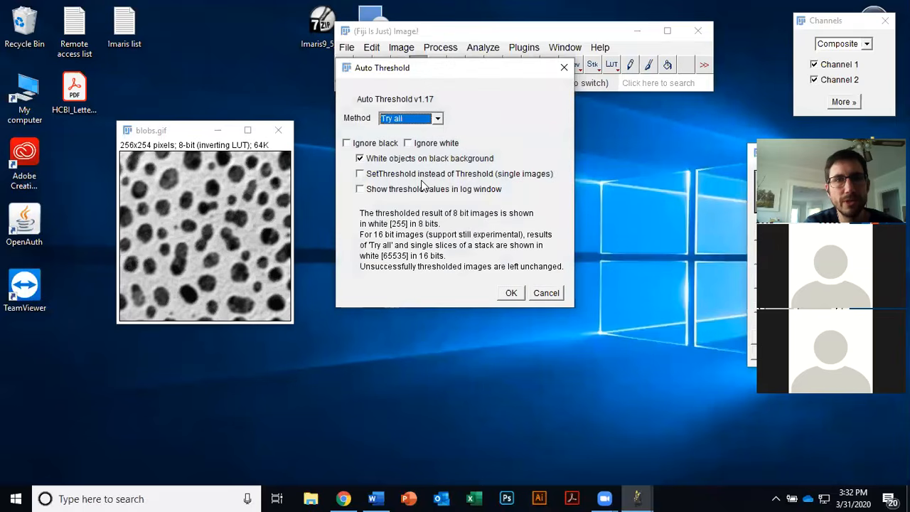
{"action": "left_click", "coordinate": [438, 120]}
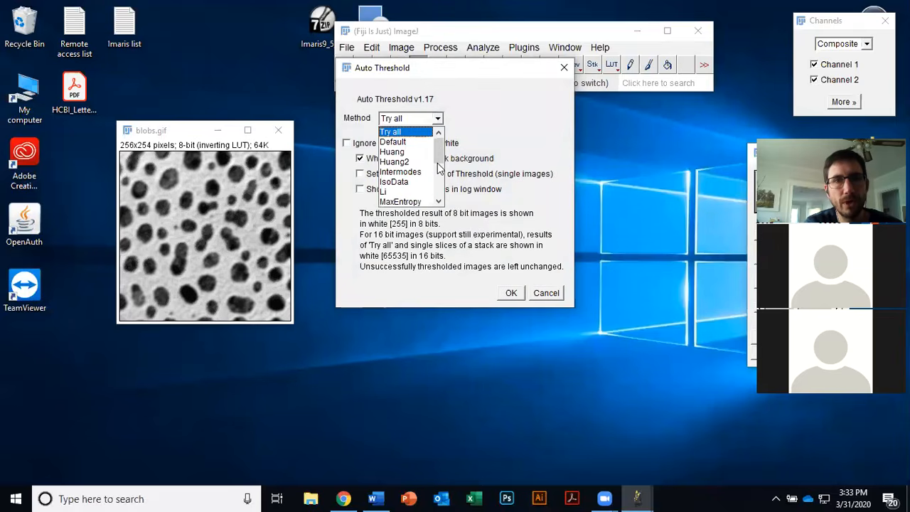
{"action": "left_click", "coordinate": [438, 201]}
{"action": "scroll", "coordinate": [438, 201], "scroll_direction": "down", "scroll_amount": 1}
{"action": "scroll", "coordinate": [439, 201], "scroll_direction": "up", "scroll_amount": 4}
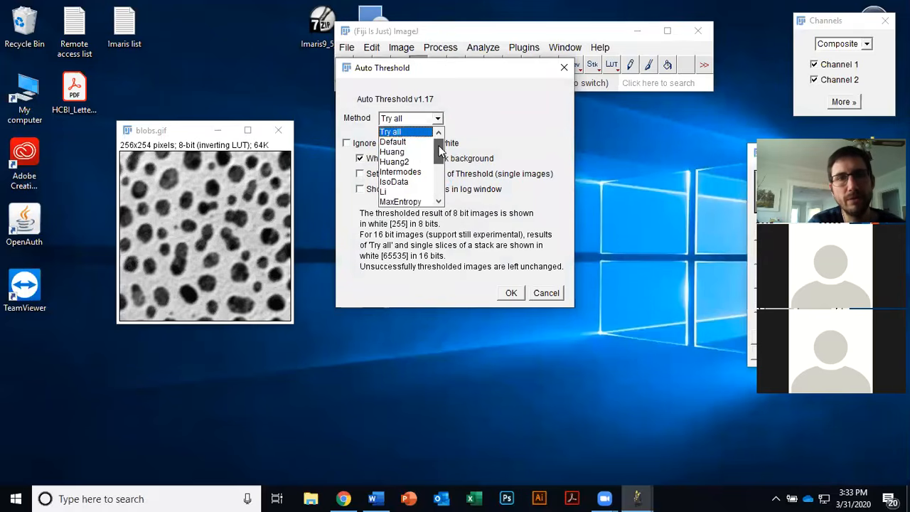
{"action": "scroll", "coordinate": [439, 203], "scroll_direction": "down", "scroll_amount": 4}
{"action": "left_click", "coordinate": [438, 119]}
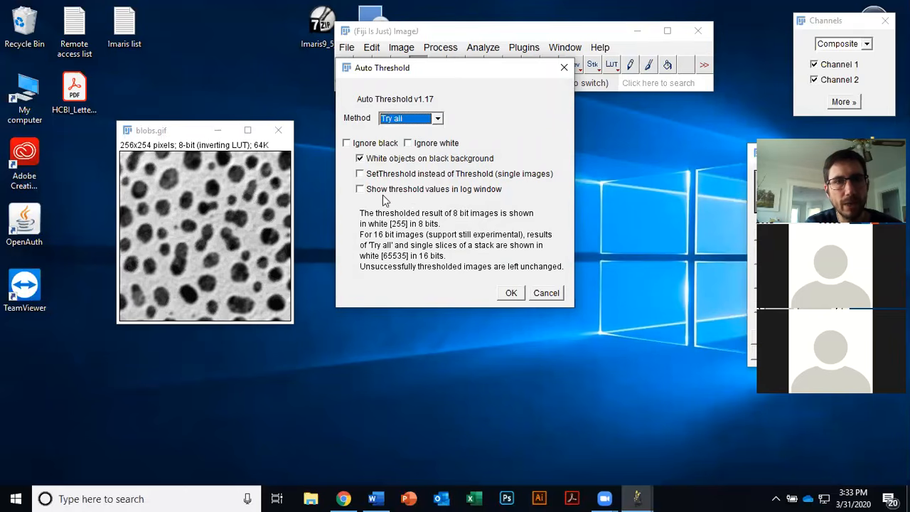
{"action": "left_click", "coordinate": [399, 161]}
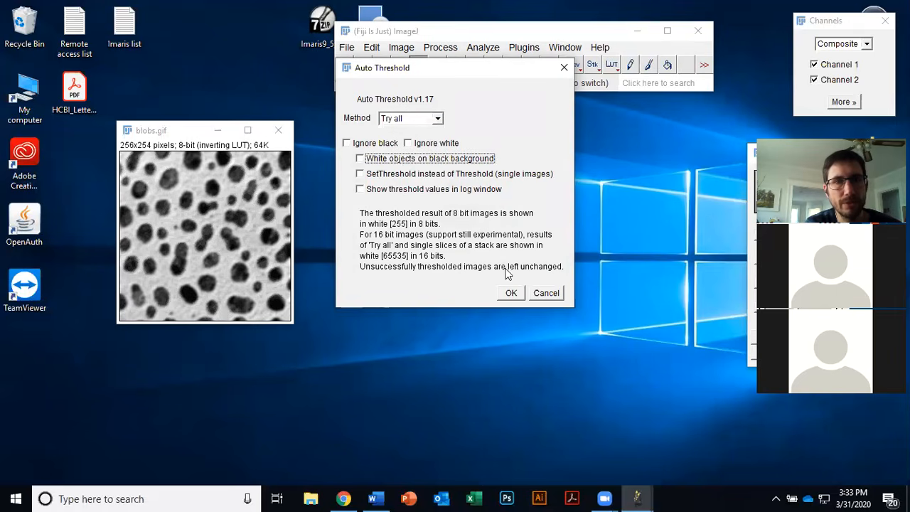
{"action": "left_click", "coordinate": [511, 293]}
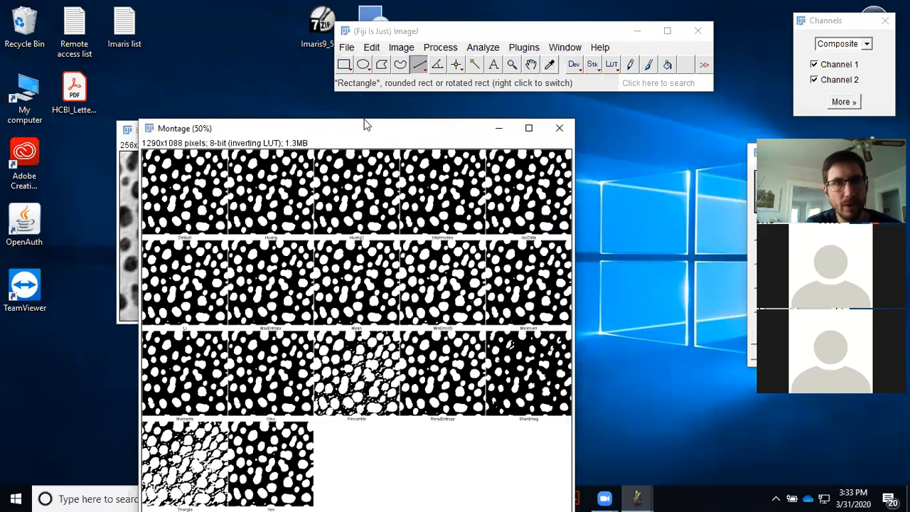
Step: Zoom through the Auto Threshold montage to compare each method's result, then close the montage
{"action": "left_click_drag", "start_coordinate": [364, 125], "coordinate": [517, 46]}
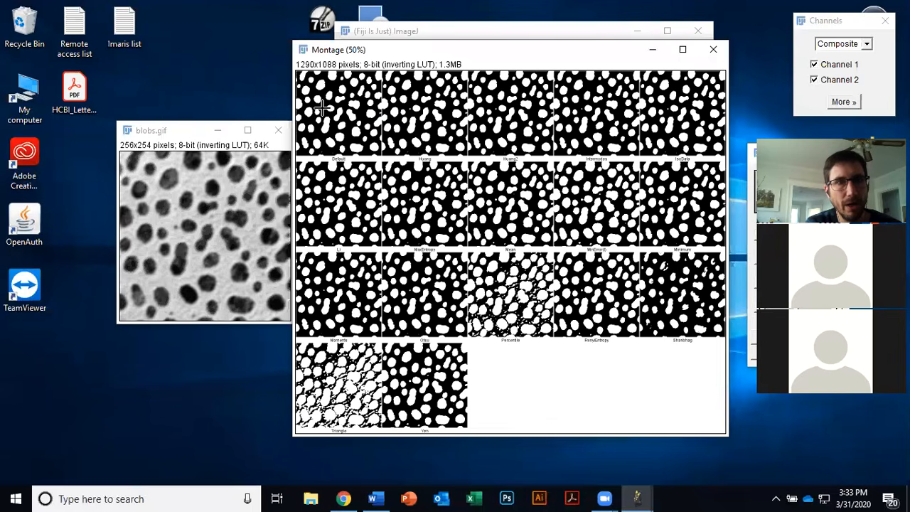
{"action": "left_click", "coordinate": [506, 30]}
{"action": "left_click", "coordinate": [511, 64]}
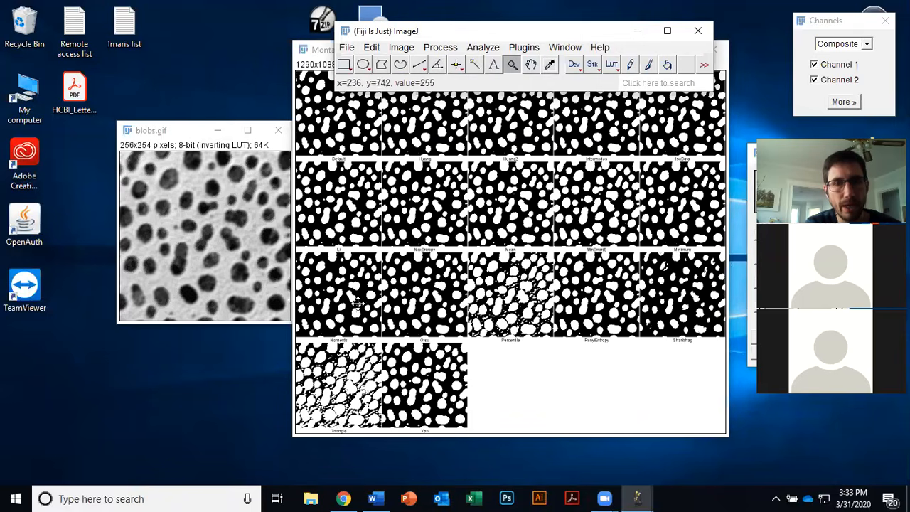
{"action": "left_click", "coordinate": [543, 396]}
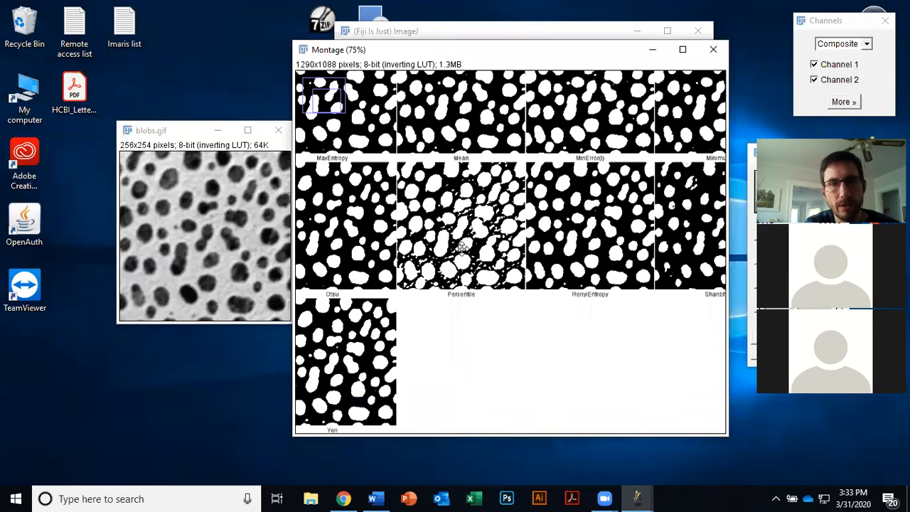
{"action": "left_click", "coordinate": [472, 295]}
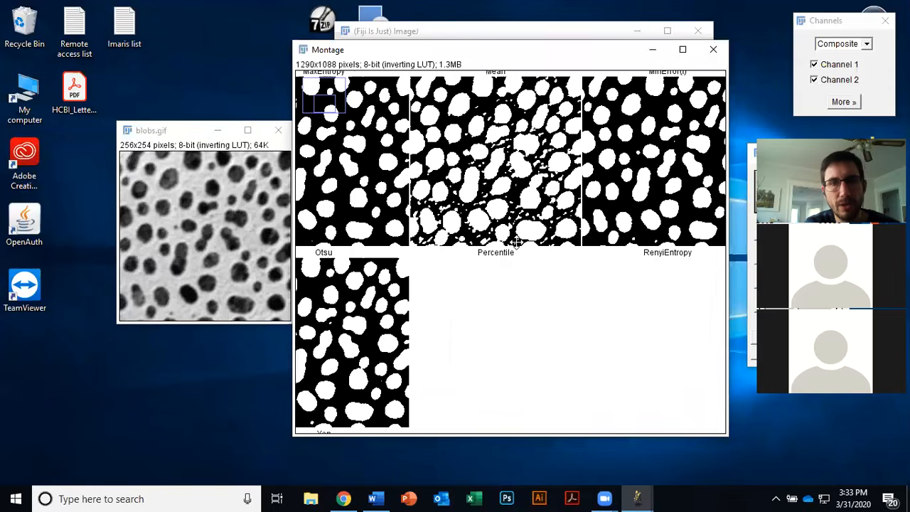
{"action": "left_click", "coordinate": [476, 305]}
{"action": "left_click", "coordinate": [474, 306]}
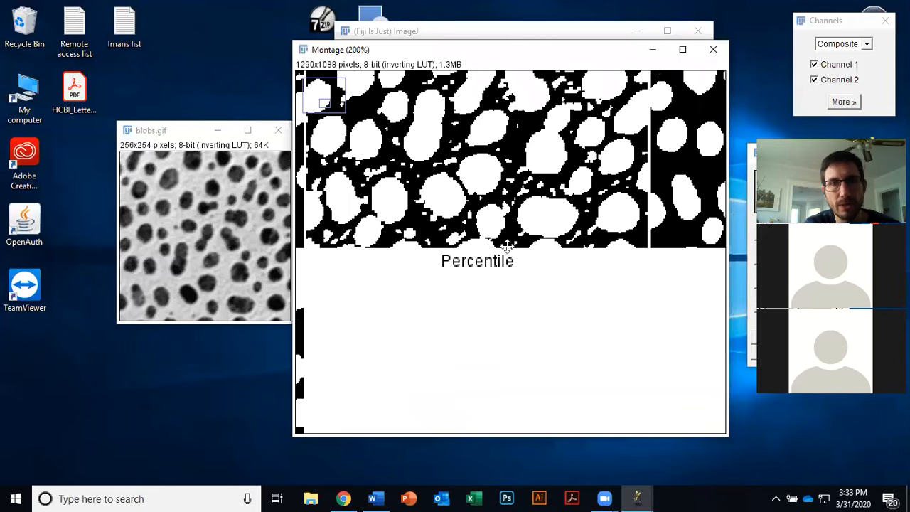
{"action": "right_click", "coordinate": [467, 267]}
{"action": "right_click", "coordinate": [468, 267]}
{"action": "right_click", "coordinate": [468, 268]}
{"action": "right_click", "coordinate": [467, 268]}
{"action": "right_click", "coordinate": [468, 267]}
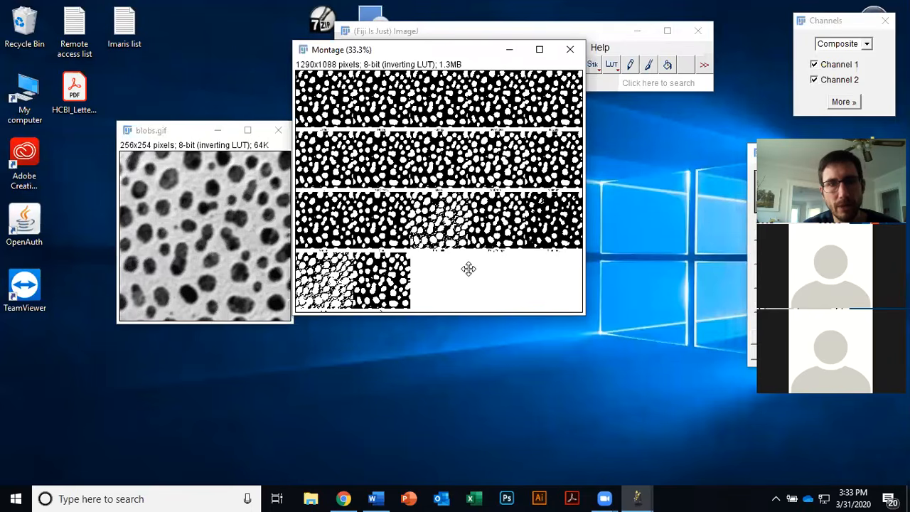
{"action": "left_click", "coordinate": [467, 267]}
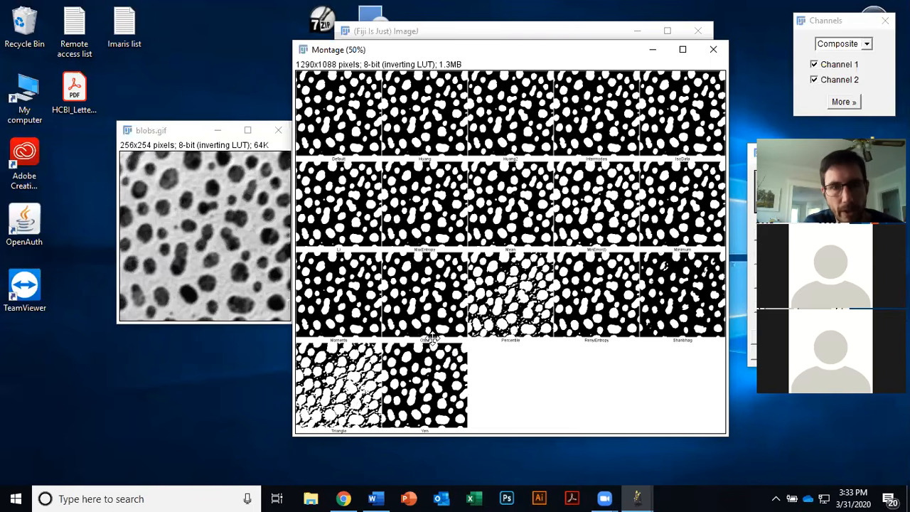
{"action": "key", "text": "plus"}
{"action": "key", "text": "plus"}
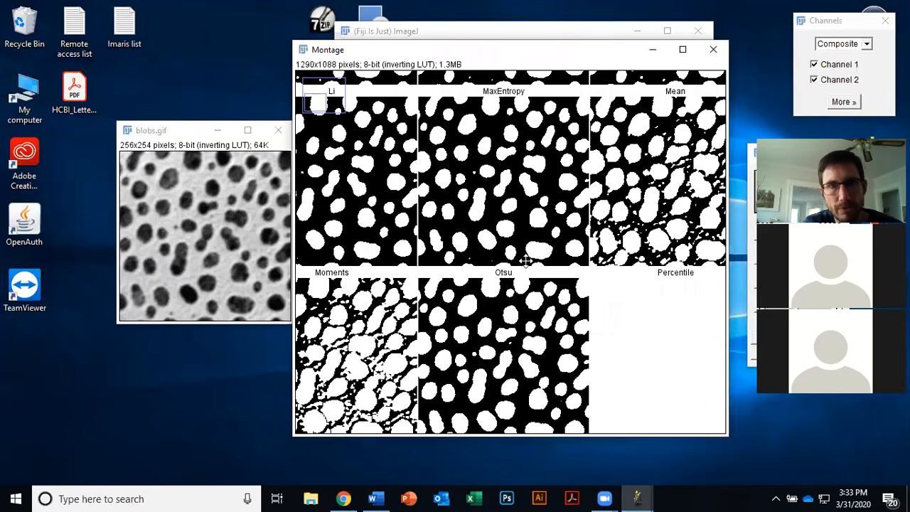
{"action": "key", "text": "plus"}
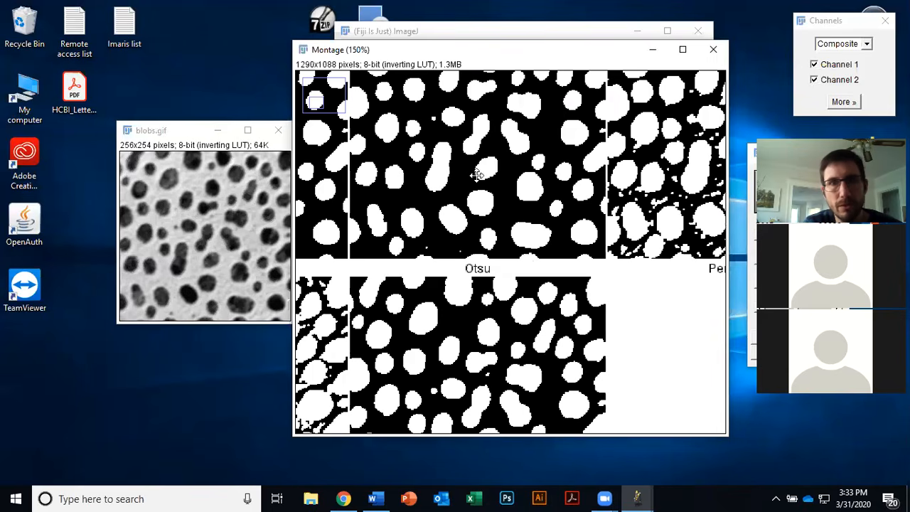
{"action": "left_click", "coordinate": [711, 53]}
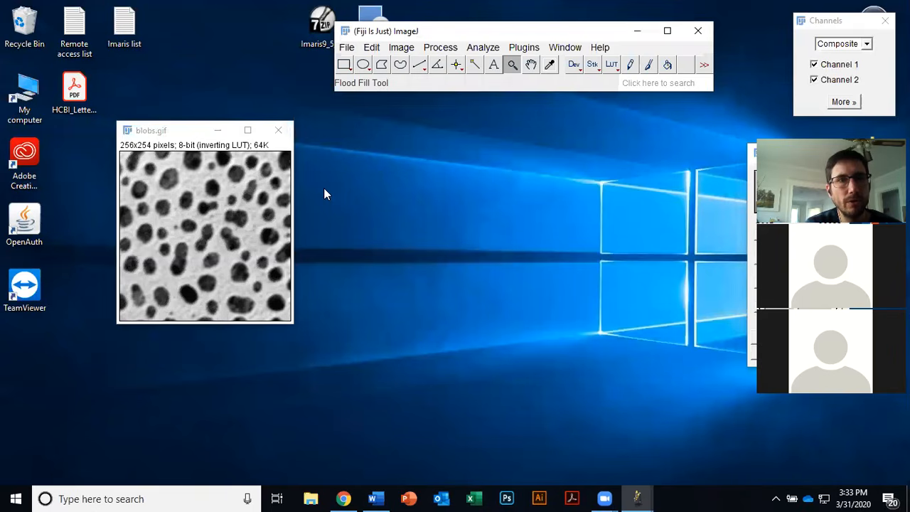
Step: Auto-threshold the blobs image with the Otsu method and White objects on black background unchecked
{"action": "left_click", "coordinate": [192, 135]}
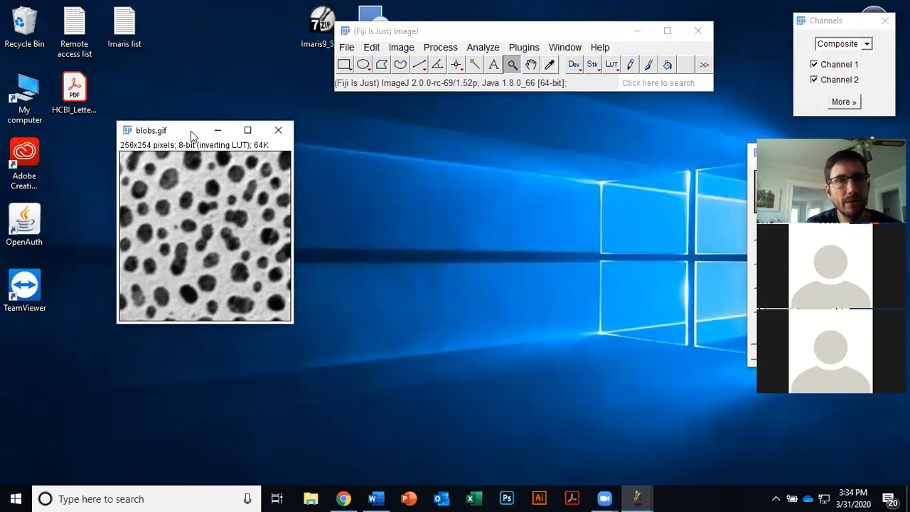
{"action": "left_click", "coordinate": [403, 47]}
{"action": "mouse_move", "coordinate": [490, 86]}
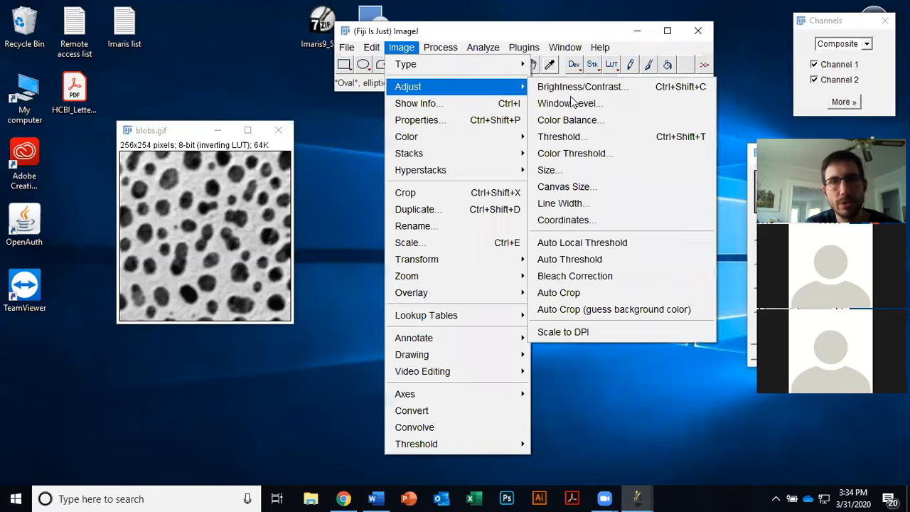
{"action": "left_click", "coordinate": [590, 260]}
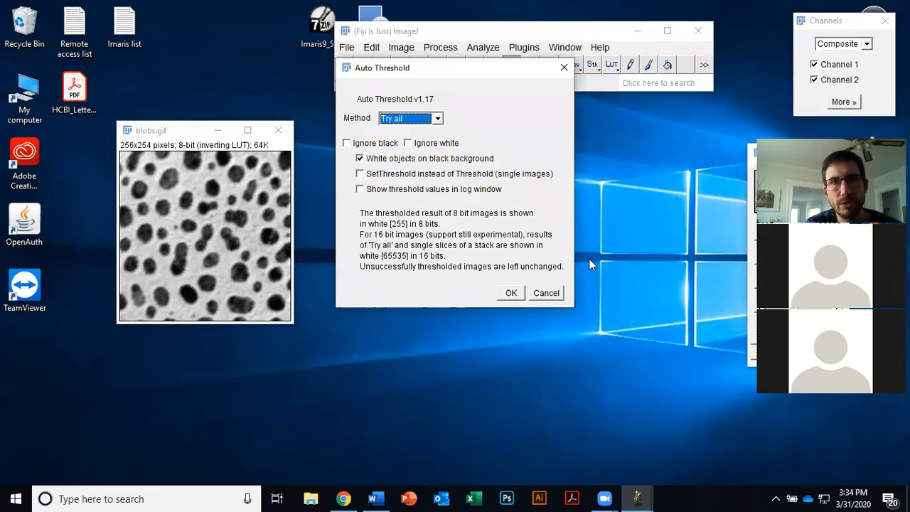
{"action": "left_click", "coordinate": [436, 119]}
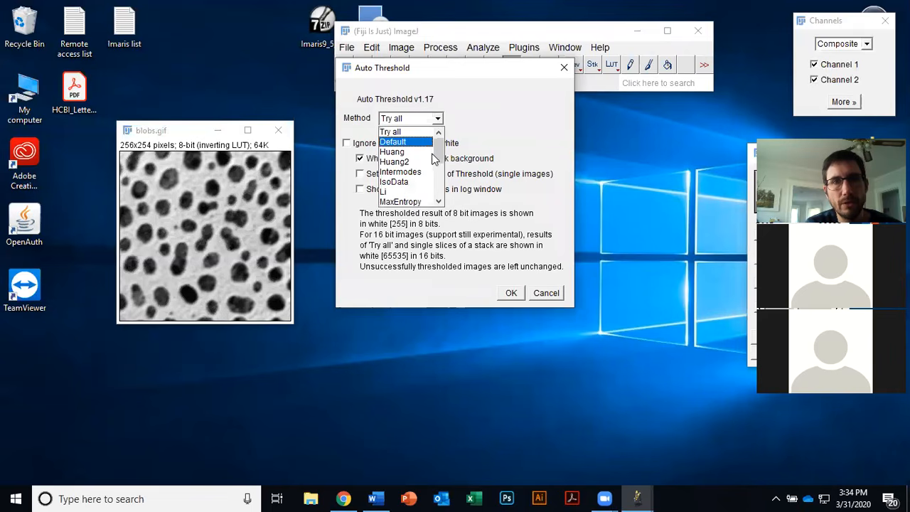
{"action": "scroll", "coordinate": [438, 168], "scroll_direction": "down", "scroll_amount": 1}
{"action": "scroll", "coordinate": [438, 170], "scroll_direction": "down", "scroll_amount": 2}
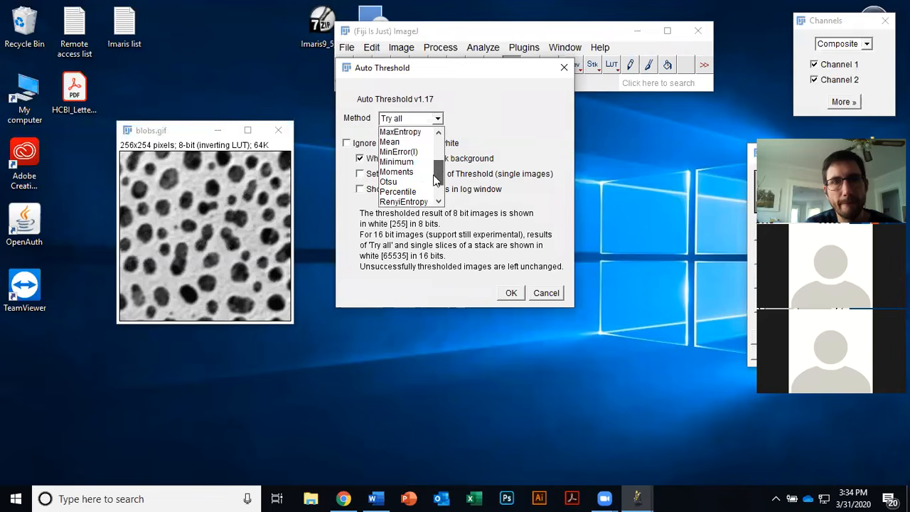
{"action": "left_click", "coordinate": [425, 172]}
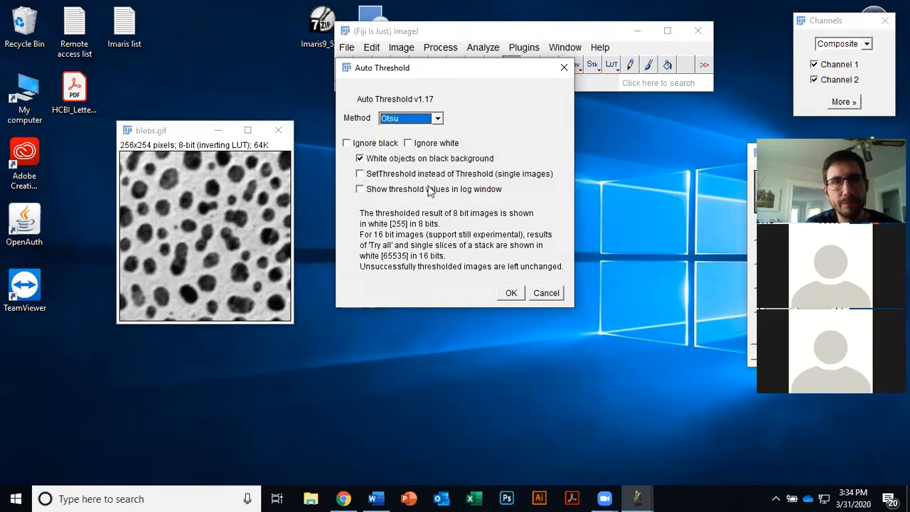
{"action": "left_click", "coordinate": [430, 161]}
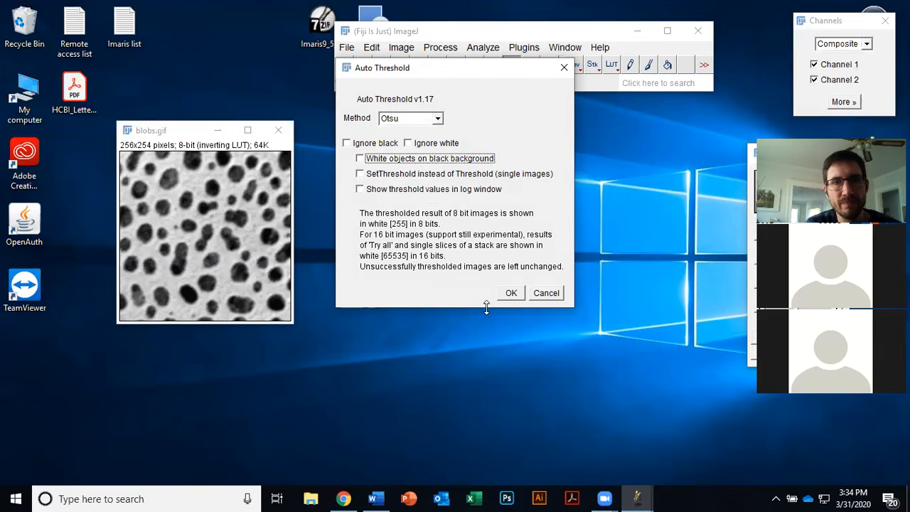
{"action": "left_click", "coordinate": [511, 294]}
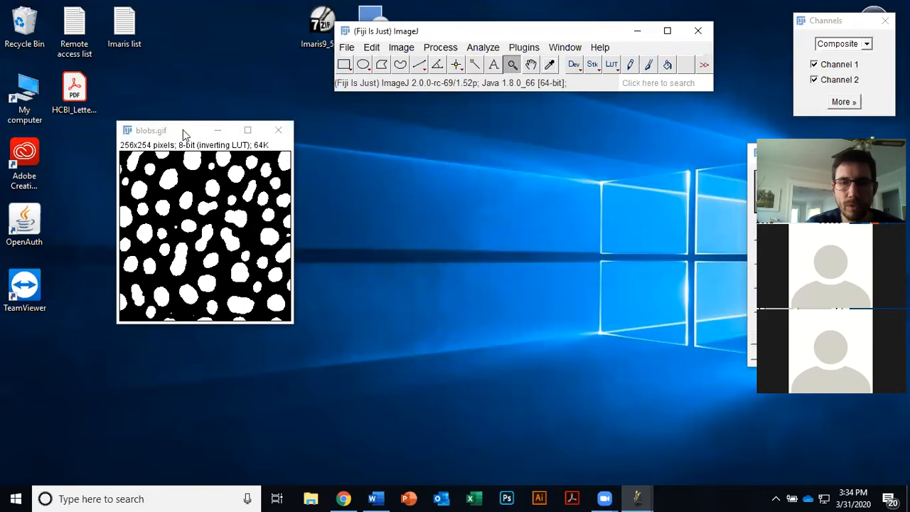
Step: Open Set Measurements and accept the selected measurements for the blobs mask
{"action": "key", "text": "plus"}
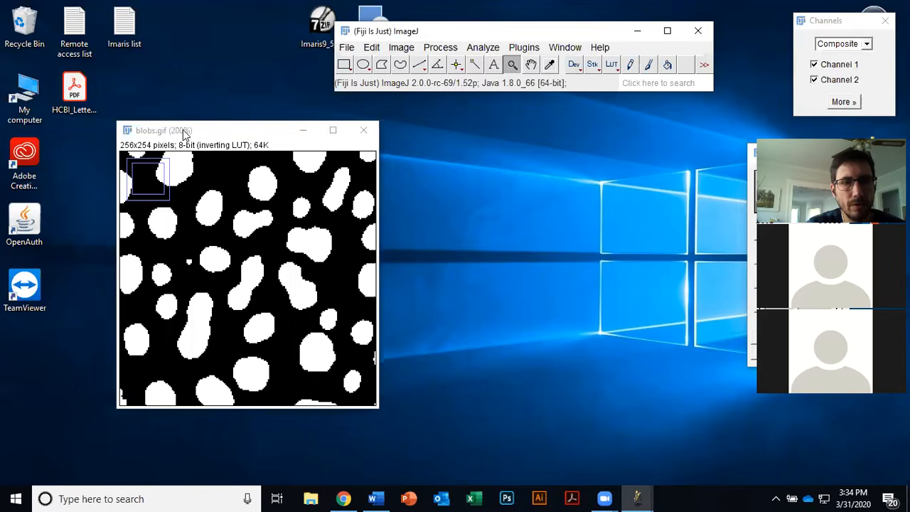
{"action": "key", "text": "minus"}
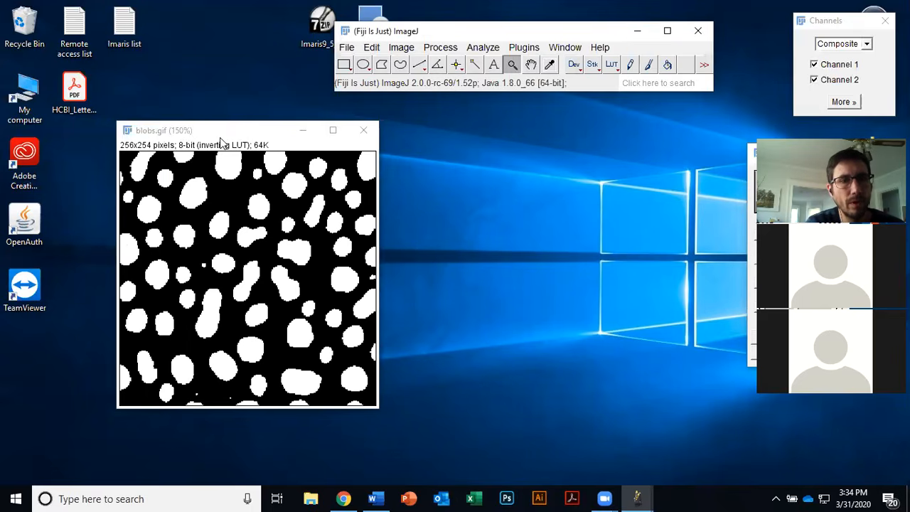
{"action": "left_click_drag", "start_coordinate": [220, 137], "coordinate": [188, 145]}
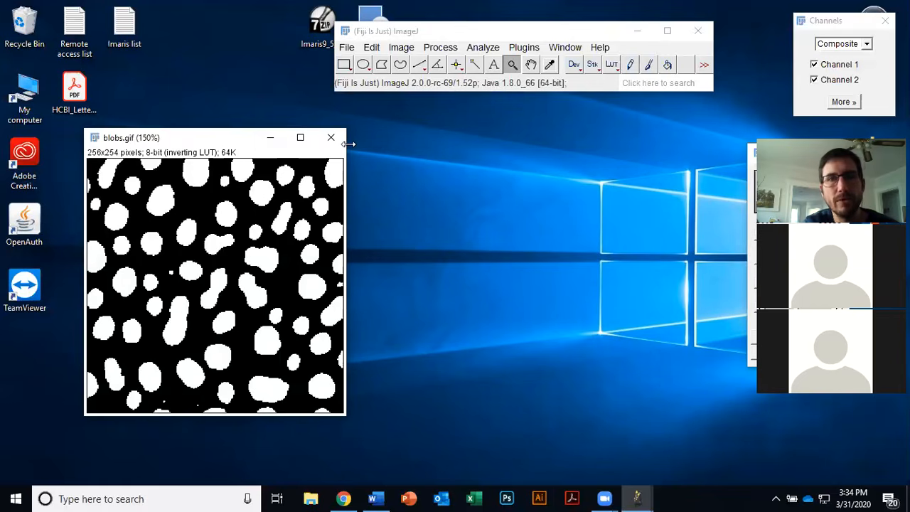
{"action": "left_click", "coordinate": [491, 47]}
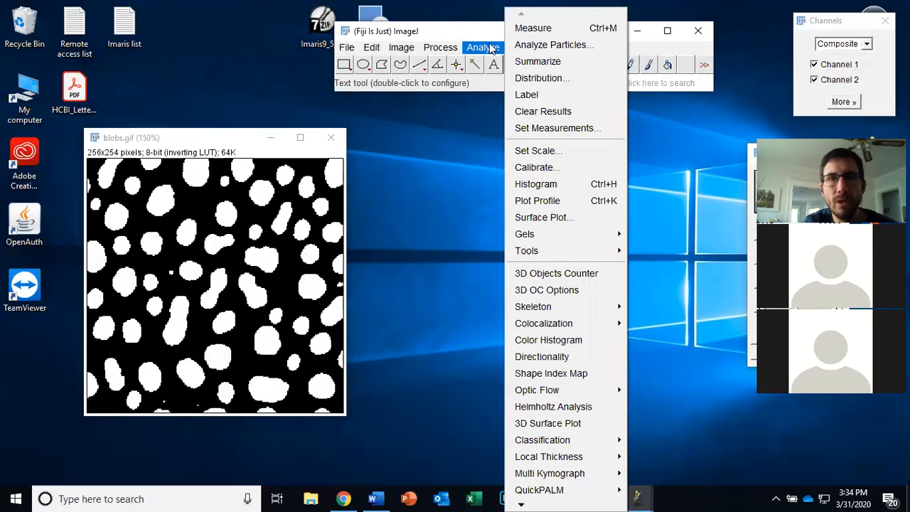
{"action": "left_click", "coordinate": [569, 128]}
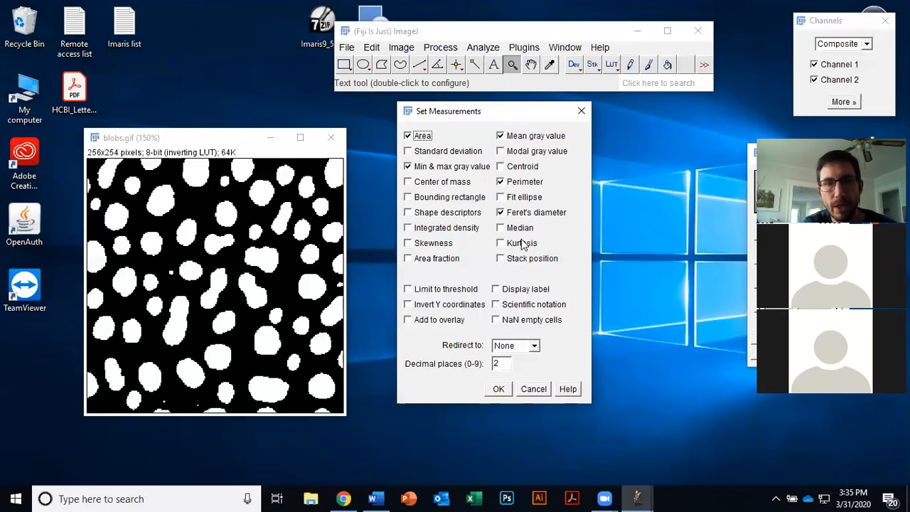
{"action": "left_click", "coordinate": [498, 389]}
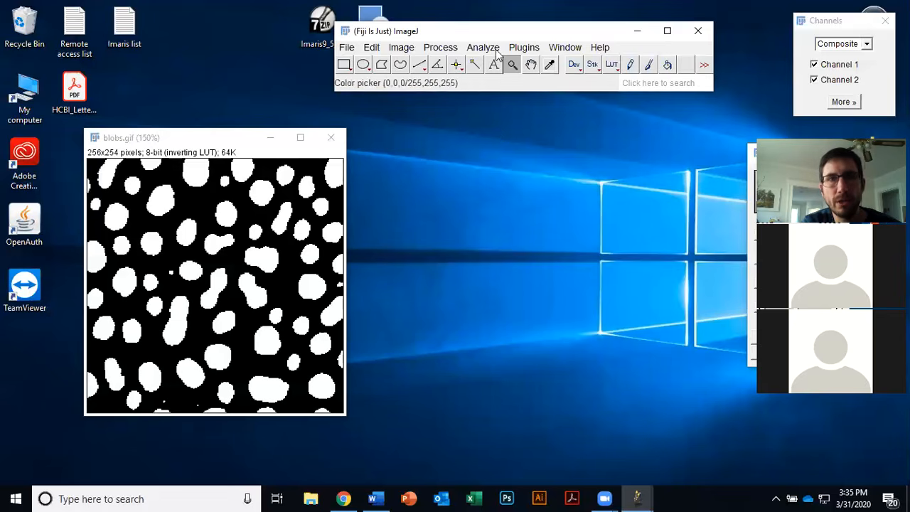
Step: Open Analyze Particles and set the particle size range to 10-Infinity pixels²
{"action": "left_click", "coordinate": [490, 48]}
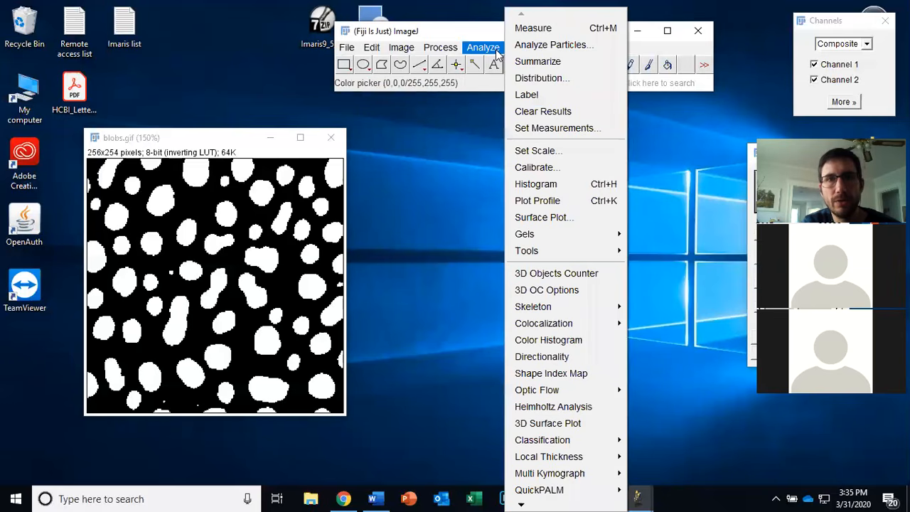
{"action": "left_click", "coordinate": [561, 44]}
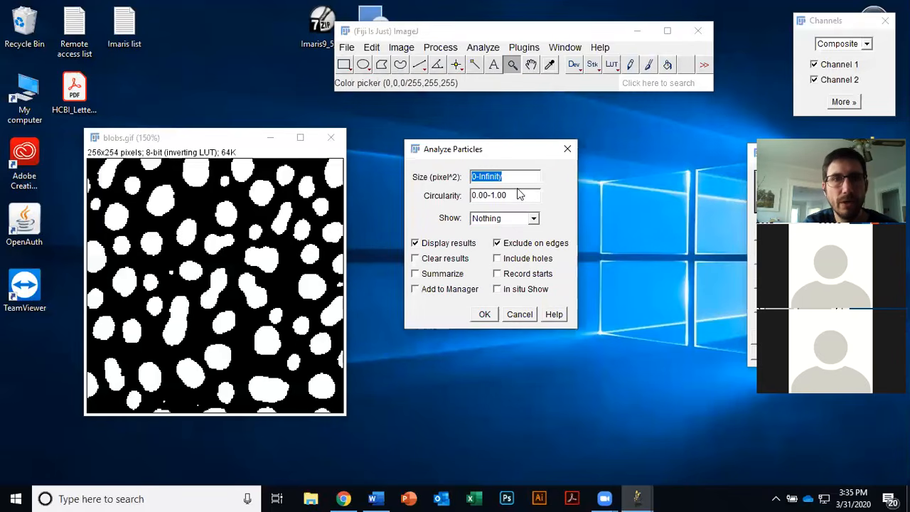
{"action": "left_click", "coordinate": [472, 178]}
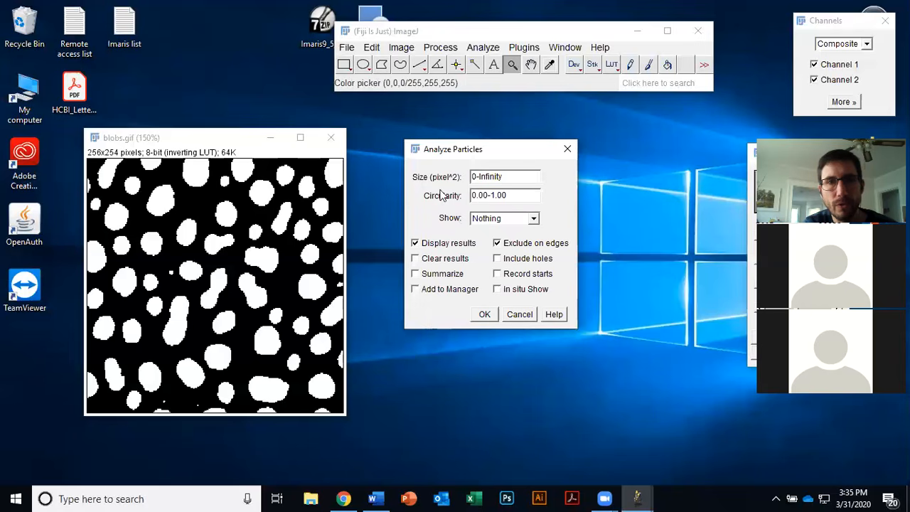
{"action": "type", "text": "1"}
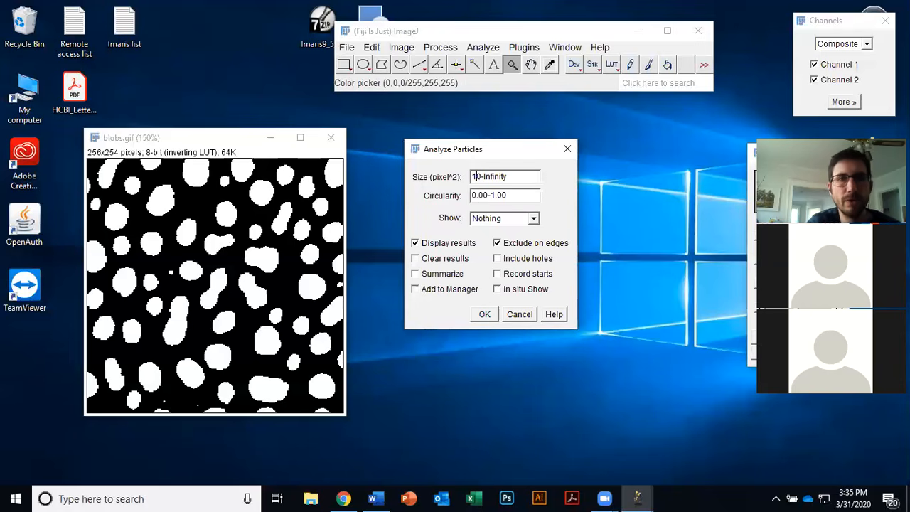
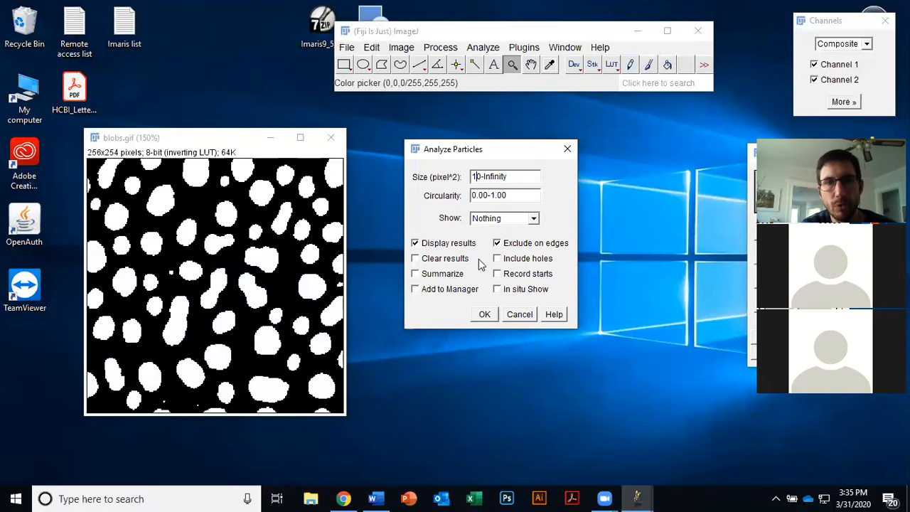
Step: Set particle display to Overlay Masks, uncheck Exclude on edges, and run Analyze Particles on the blobs mask
{"action": "left_click", "coordinate": [533, 222]}
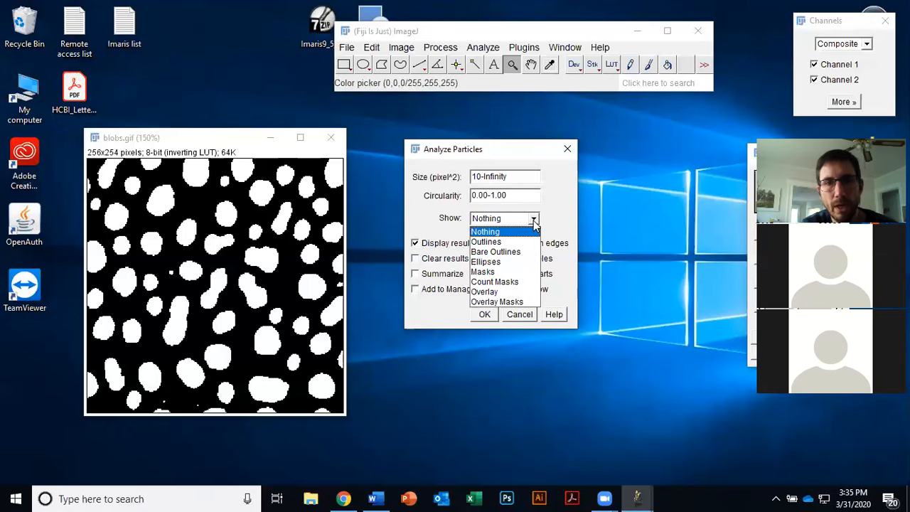
{"action": "left_click", "coordinate": [523, 302]}
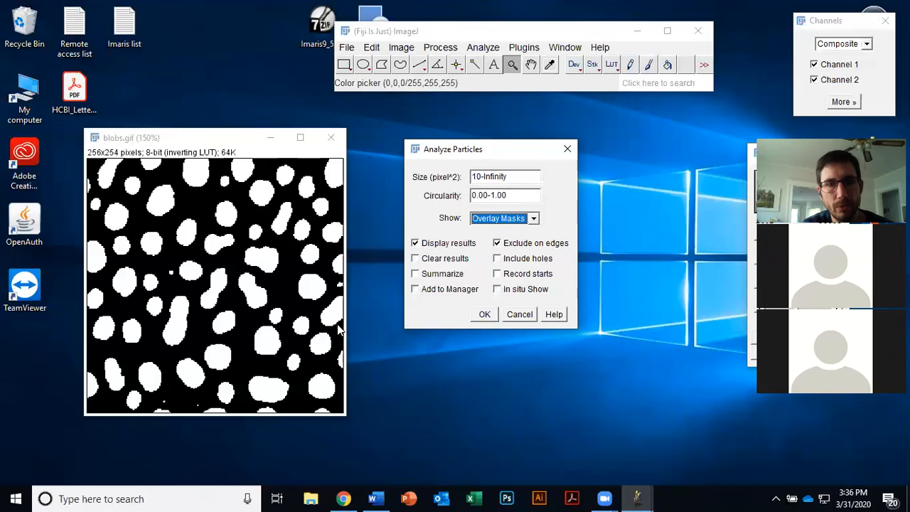
{"action": "left_click", "coordinate": [509, 244]}
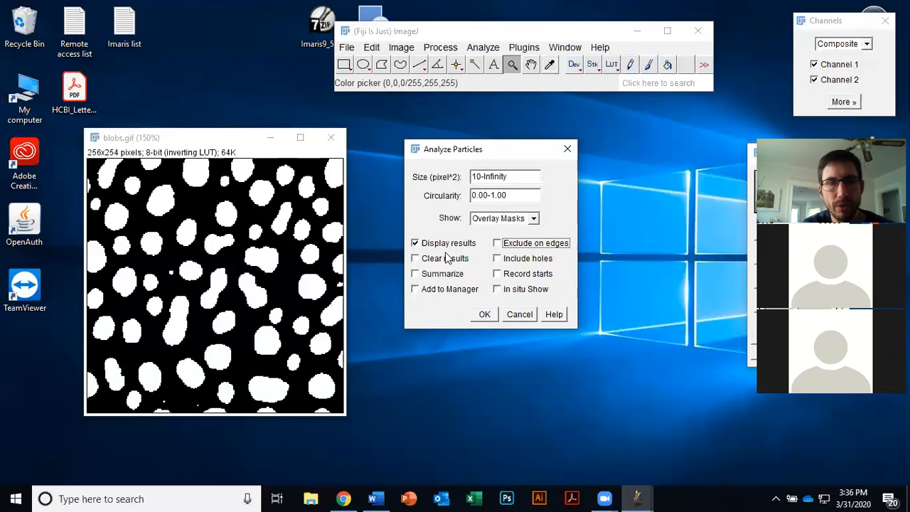
{"action": "left_click", "coordinate": [484, 315]}
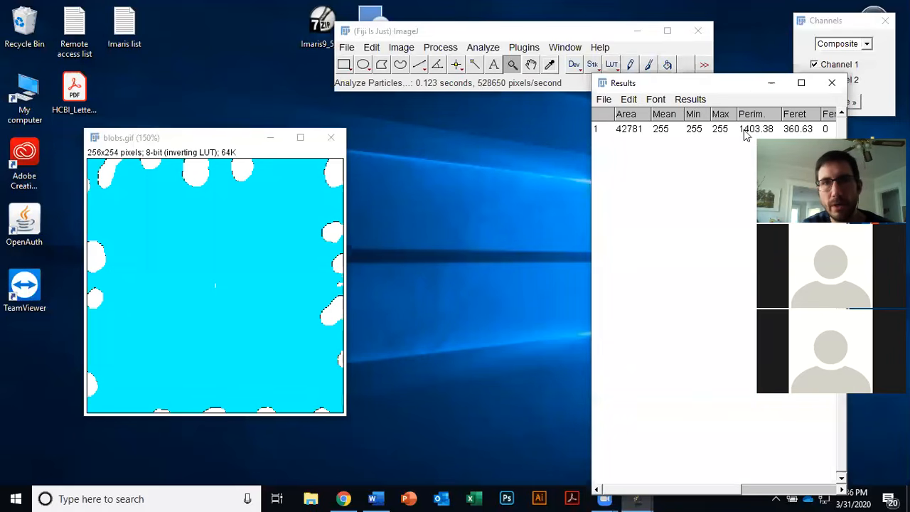
Step: Close the blobs image and the Results window without saving the measurements
{"action": "left_click_drag", "start_coordinate": [739, 85], "coordinate": [592, 66]}
{"action": "left_click_drag", "start_coordinate": [205, 144], "coordinate": [220, 118]}
{"action": "left_click", "coordinate": [347, 112]}
{"action": "left_click", "coordinate": [683, 63]}
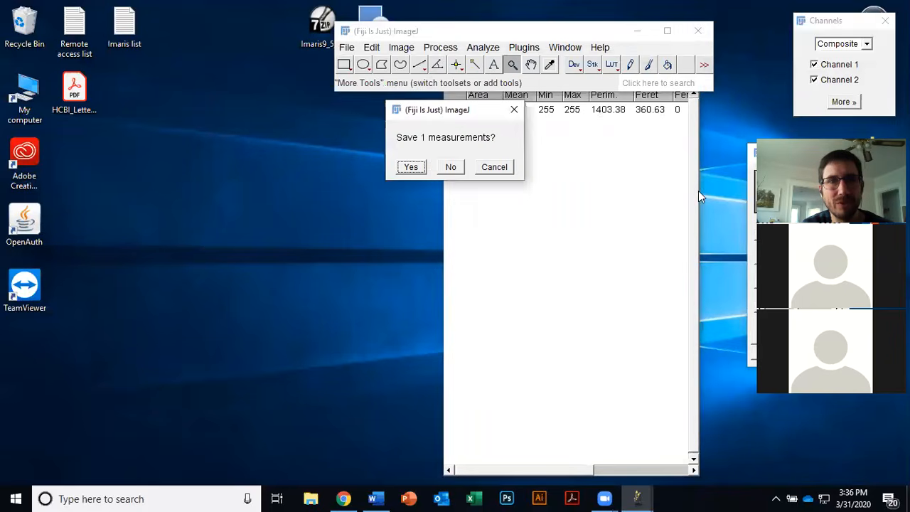
{"action": "left_click", "coordinate": [451, 168]}
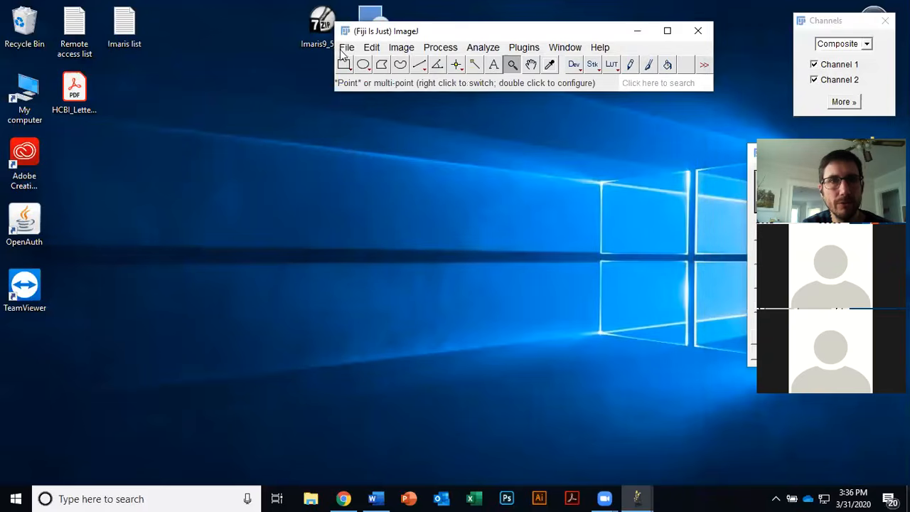
Step: Open the Blobs sample image, duplicate it, and place the two windows side by side
{"action": "left_click", "coordinate": [345, 49]}
{"action": "mouse_move", "coordinate": [376, 149]}
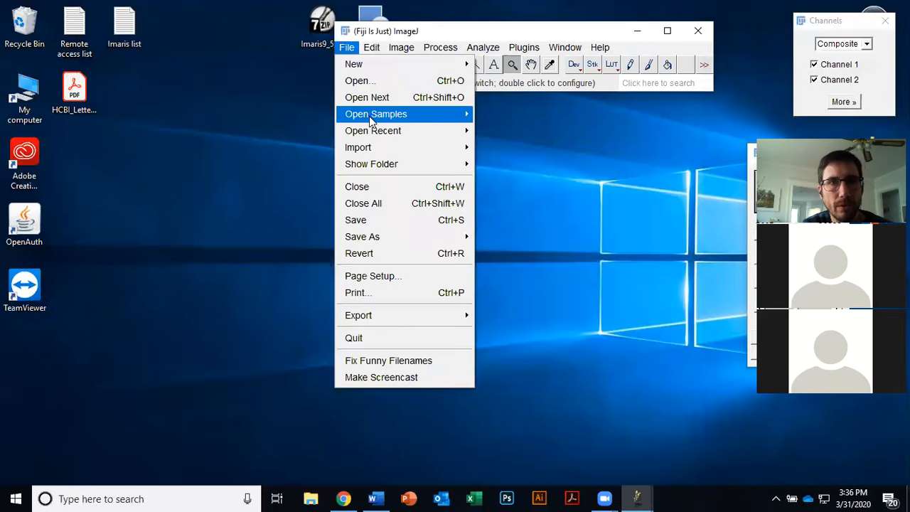
{"action": "mouse_move", "coordinate": [375, 115]}
{"action": "left_click", "coordinate": [519, 73]}
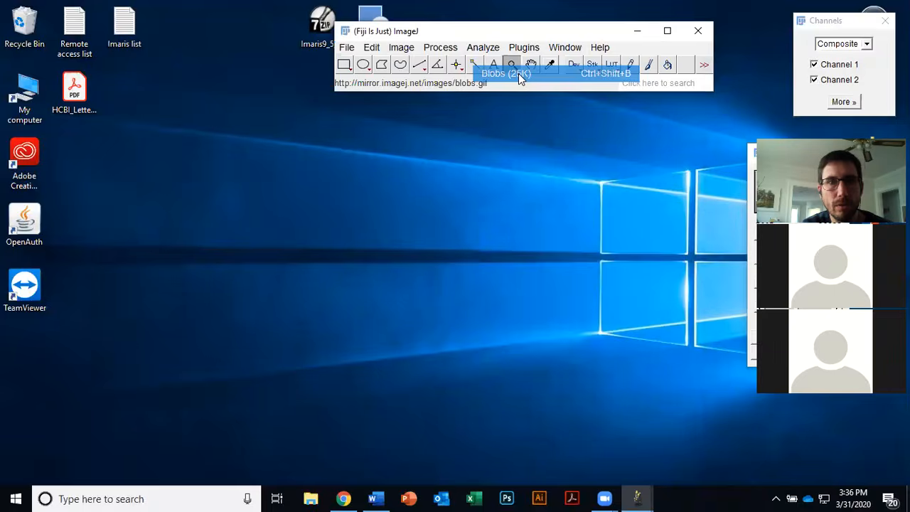
{"action": "key", "text": "ctrl+shift+d"}
{"action": "left_click", "coordinate": [455, 168]}
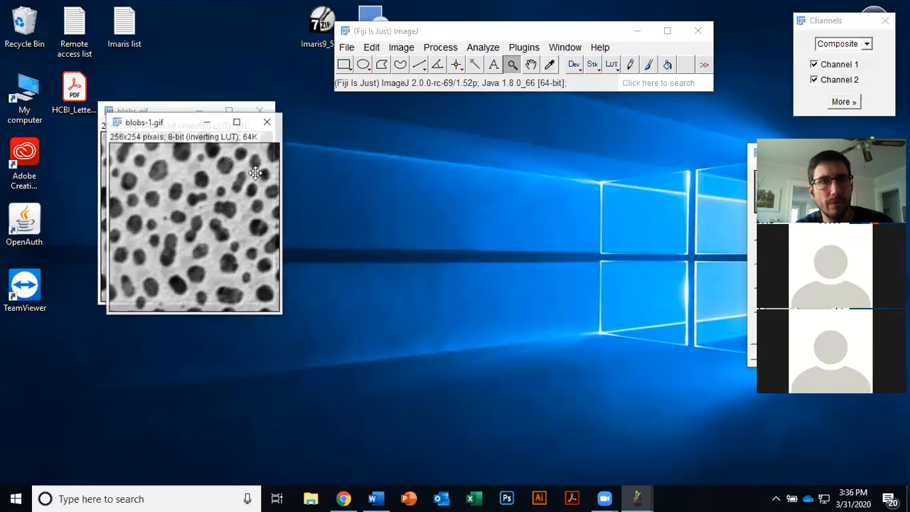
{"action": "left_click_drag", "start_coordinate": [171, 122], "coordinate": [347, 145]}
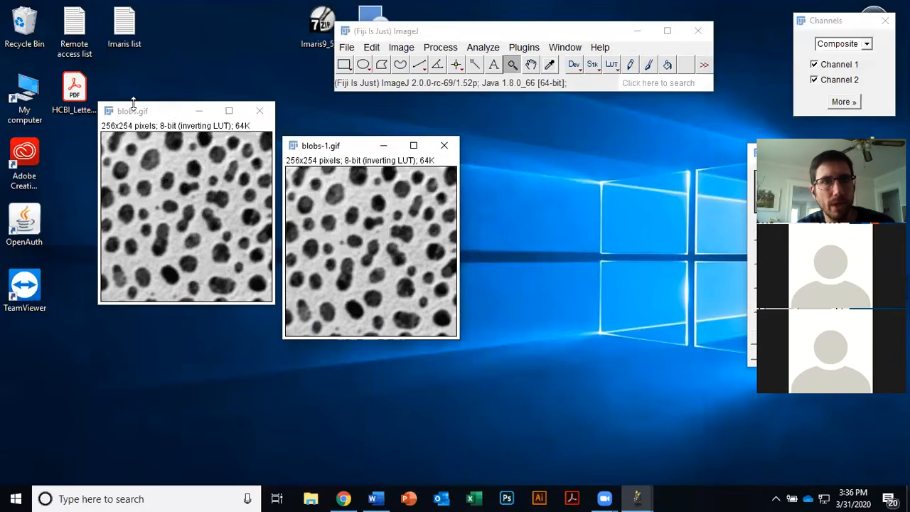
{"action": "left_click_drag", "start_coordinate": [169, 114], "coordinate": [79, 118]}
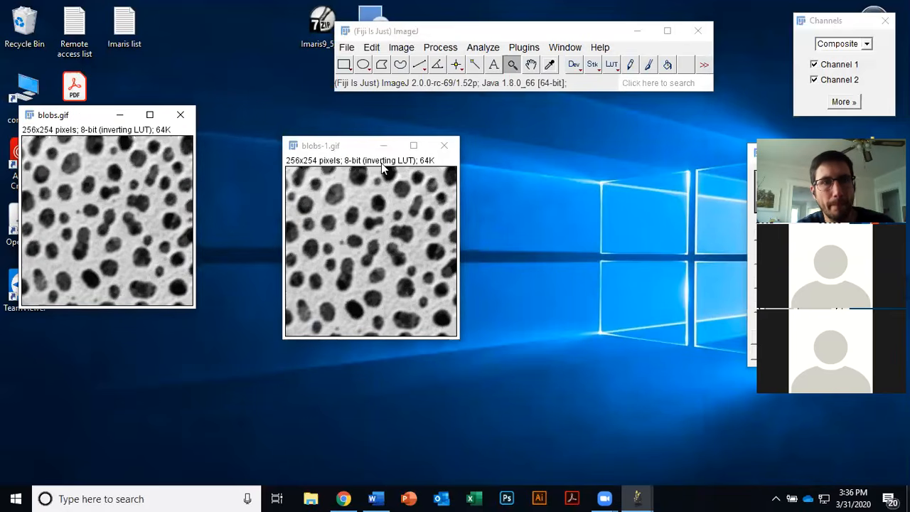
{"action": "left_click_drag", "start_coordinate": [366, 148], "coordinate": [302, 144]}
Step: Auto-threshold the blobs-1 copy with the Otsu method, then invert its lookup table
{"action": "left_click", "coordinate": [401, 48]}
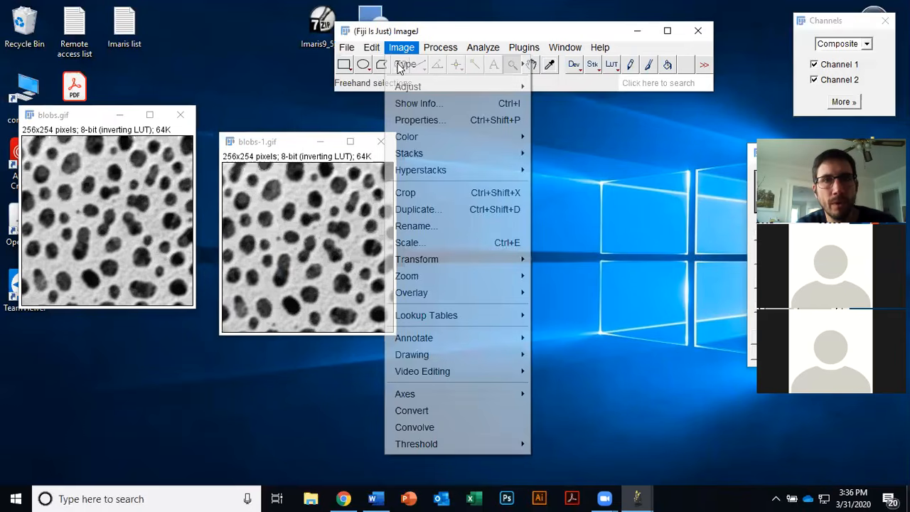
{"action": "mouse_move", "coordinate": [447, 86]}
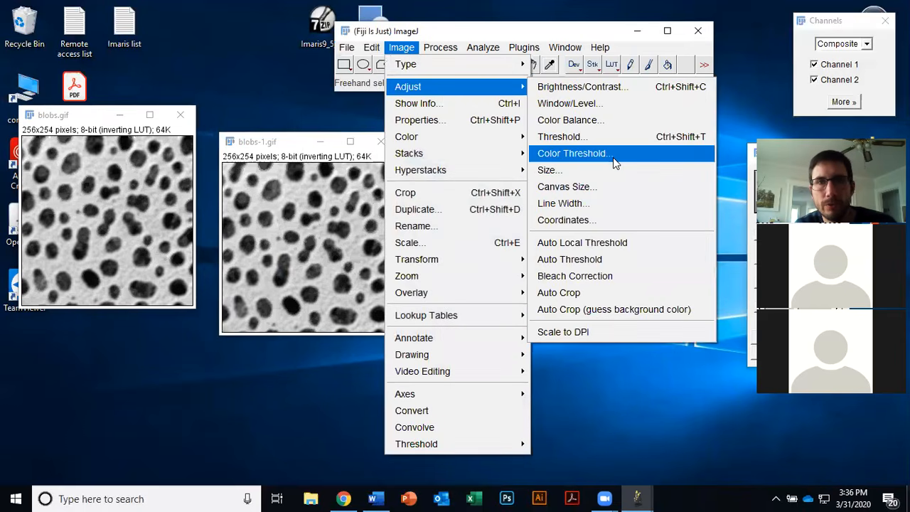
{"action": "left_click", "coordinate": [621, 257]}
{"action": "left_click", "coordinate": [438, 119]}
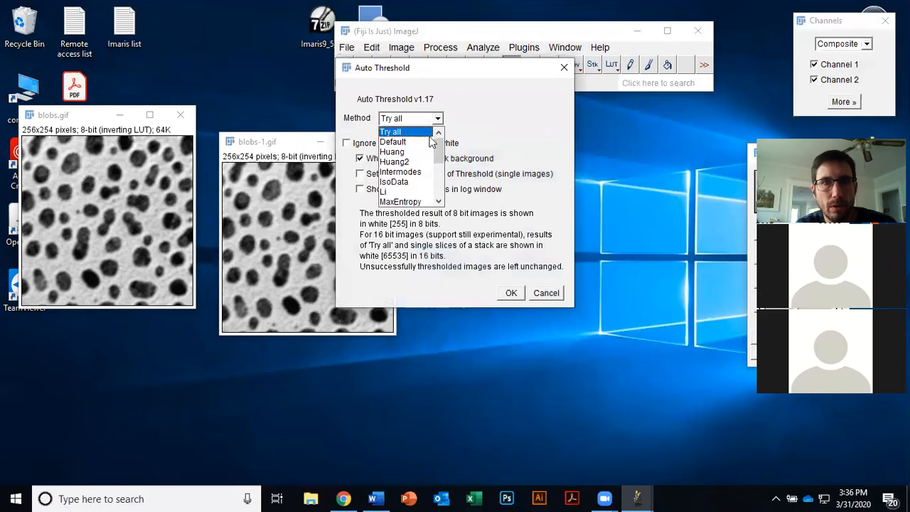
{"action": "scroll", "coordinate": [428, 165], "scroll_direction": "down", "scroll_amount": 1}
{"action": "scroll", "coordinate": [428, 165], "scroll_direction": "down", "scroll_amount": 6}
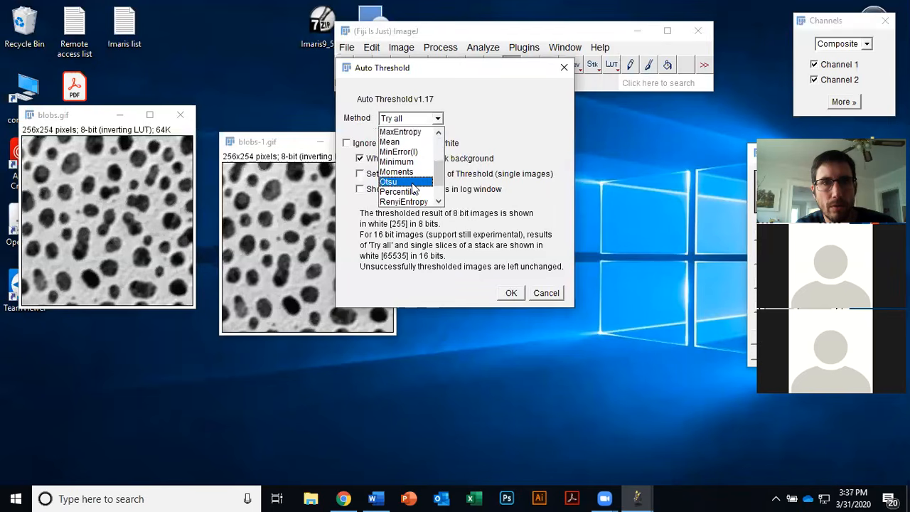
{"action": "left_click", "coordinate": [412, 183]}
{"action": "left_click", "coordinate": [510, 292]}
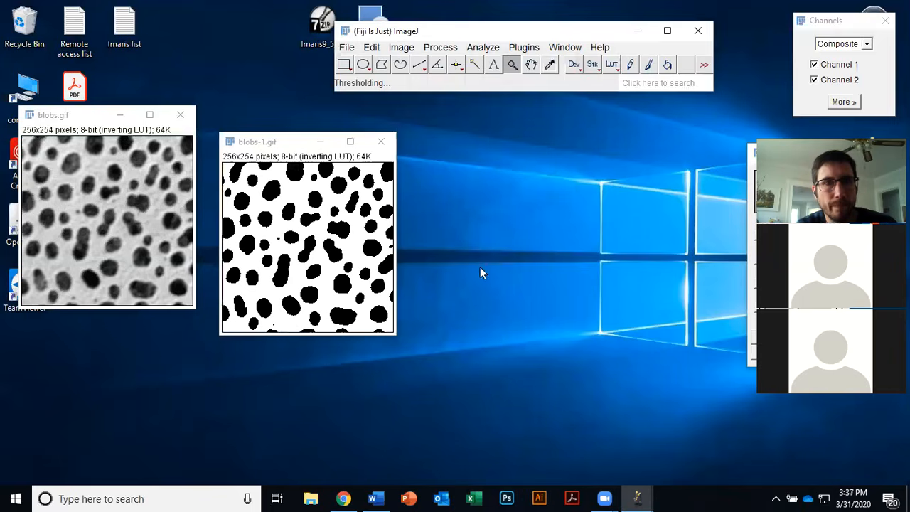
{"action": "left_click", "coordinate": [611, 66]}
{"action": "left_click", "coordinate": [637, 20]}
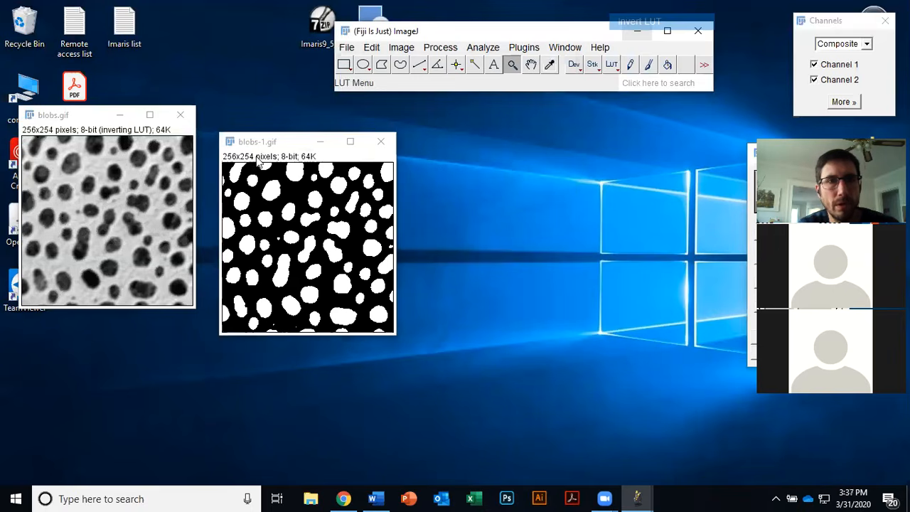
Step: Run Analyze Particles on the inverted blobs-1 mask with the current settings
{"action": "mouse_move", "coordinate": [289, 142]}
{"action": "left_mouse_down"}
{"action": "mouse_move", "coordinate": [268, 143]}
{"action": "mouse_move", "coordinate": [275, 137]}
{"action": "left_mouse_up"}
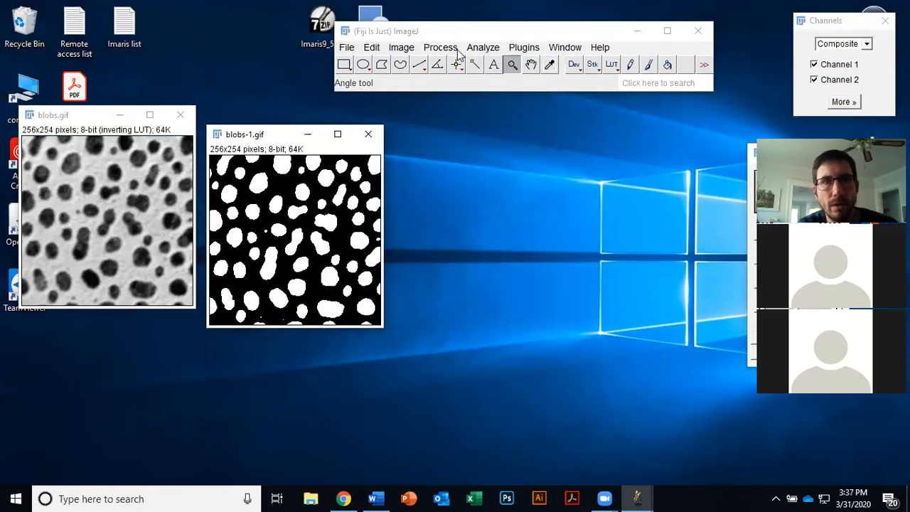
{"action": "left_click", "coordinate": [484, 48]}
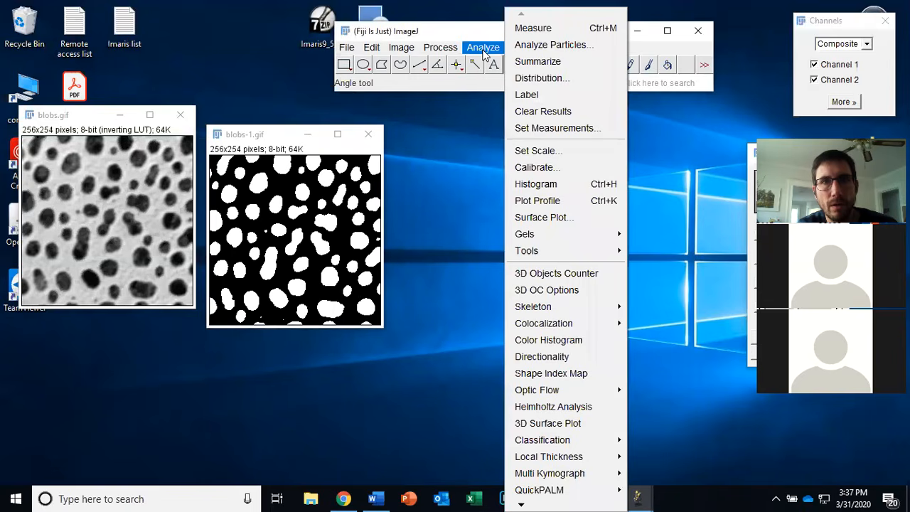
{"action": "left_click", "coordinate": [529, 43]}
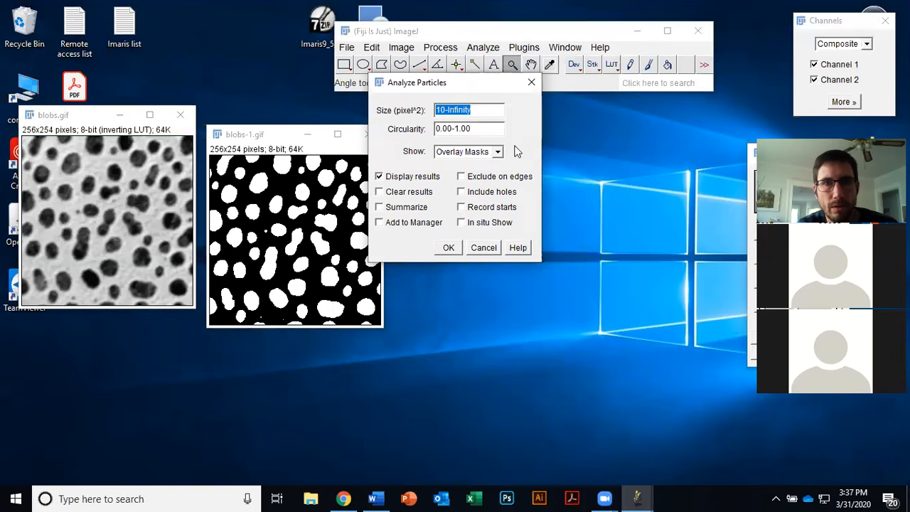
{"action": "left_click", "coordinate": [449, 248]}
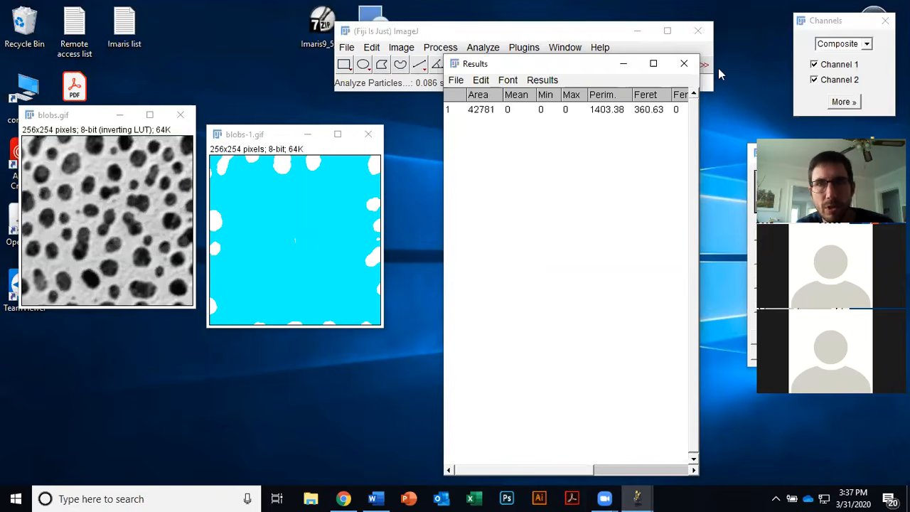
Step: Close the Results window without saving measurements and close the blobs-1 image
{"action": "left_click", "coordinate": [690, 67]}
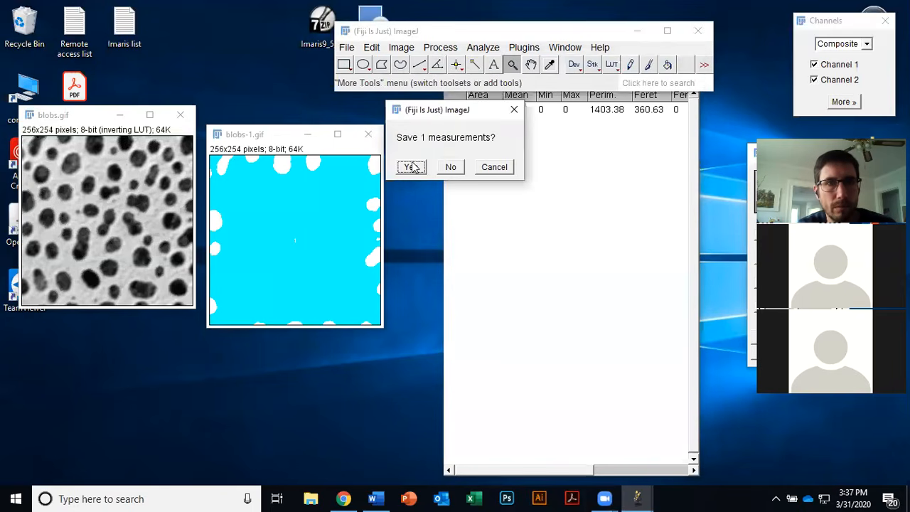
{"action": "left_click", "coordinate": [450, 167]}
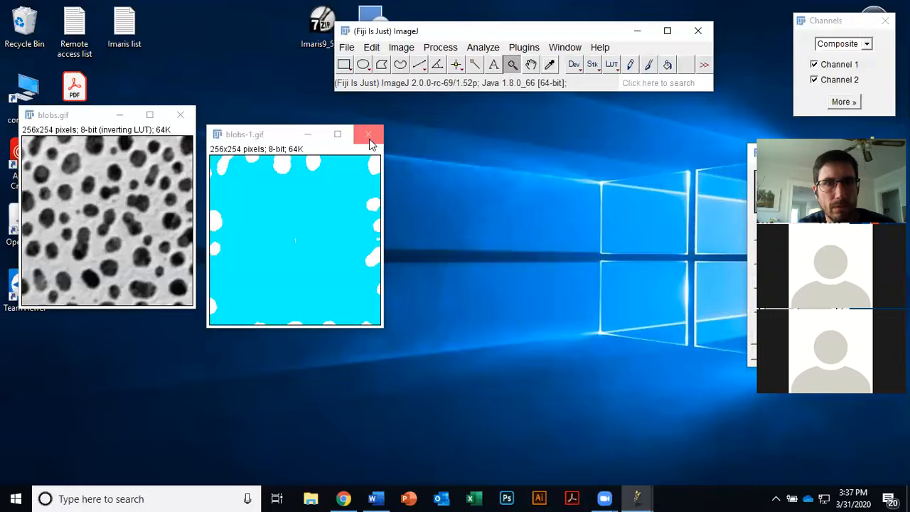
{"action": "left_click", "coordinate": [367, 134]}
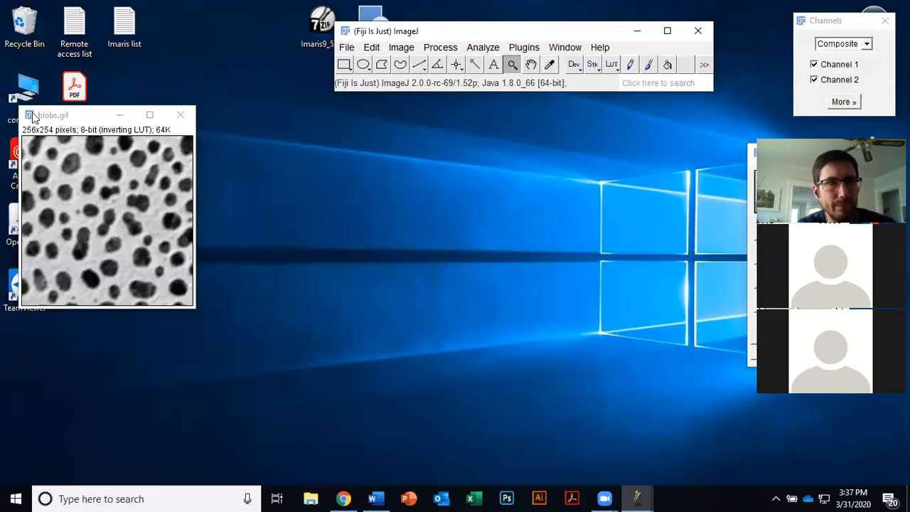
Step: Duplicate the original blobs image again and move the copy beside it
{"action": "left_click", "coordinate": [71, 115]}
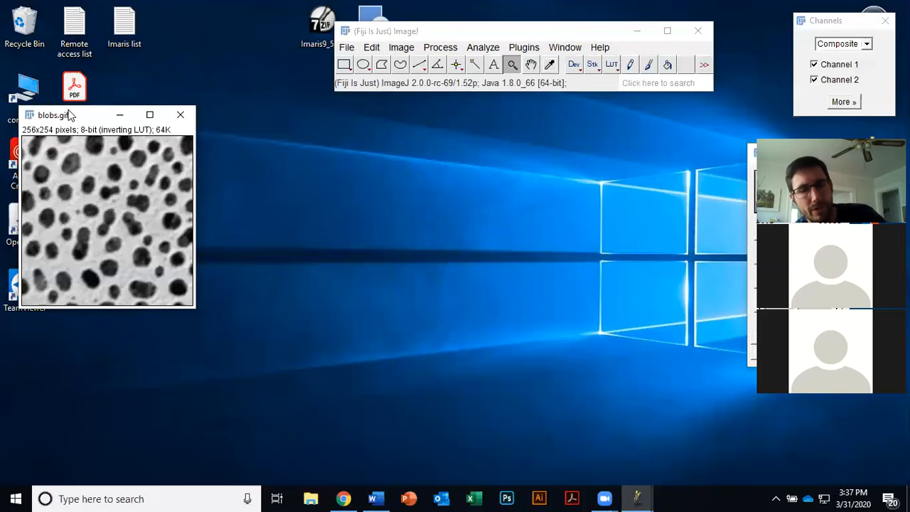
{"action": "key", "text": "ctrl+shift+d"}
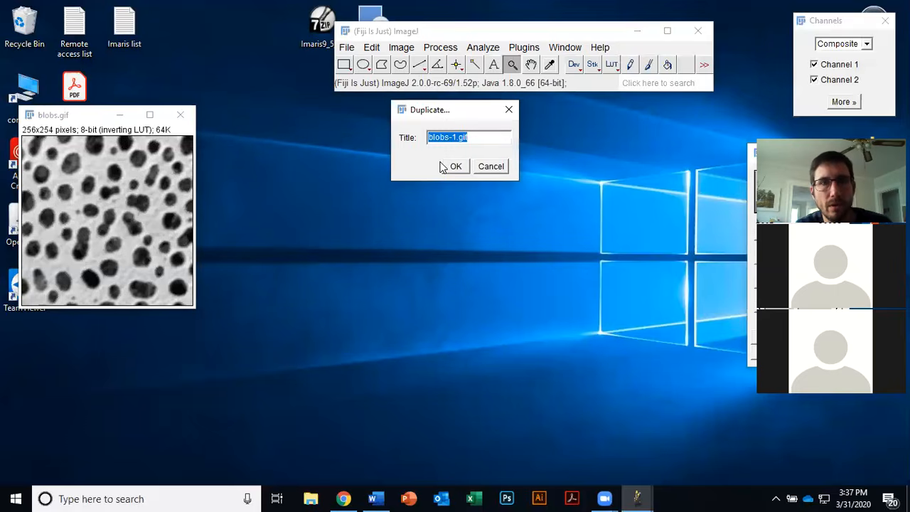
{"action": "left_click", "coordinate": [455, 166]}
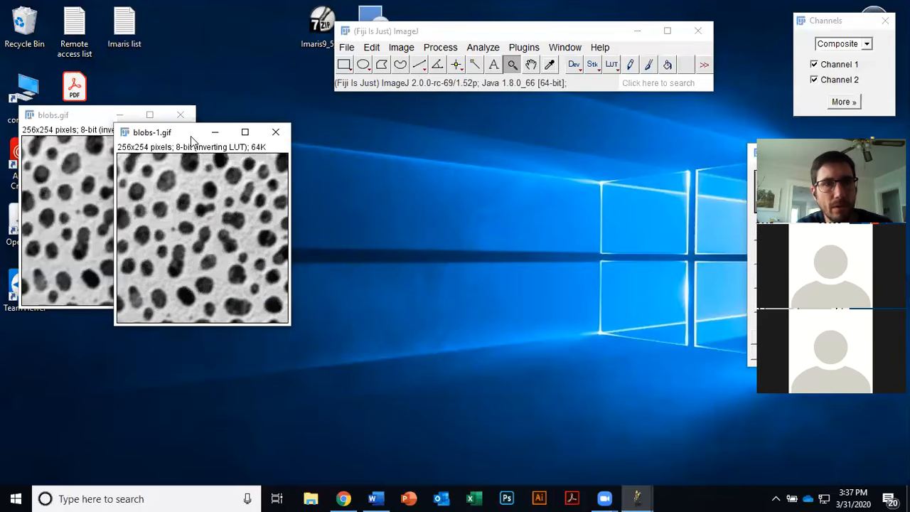
{"action": "left_click_drag", "start_coordinate": [191, 133], "coordinate": [331, 172]}
Step: Auto-threshold blobs-1 with the Otsu method and White objects on black background unchecked
{"action": "left_click", "coordinate": [402, 48]}
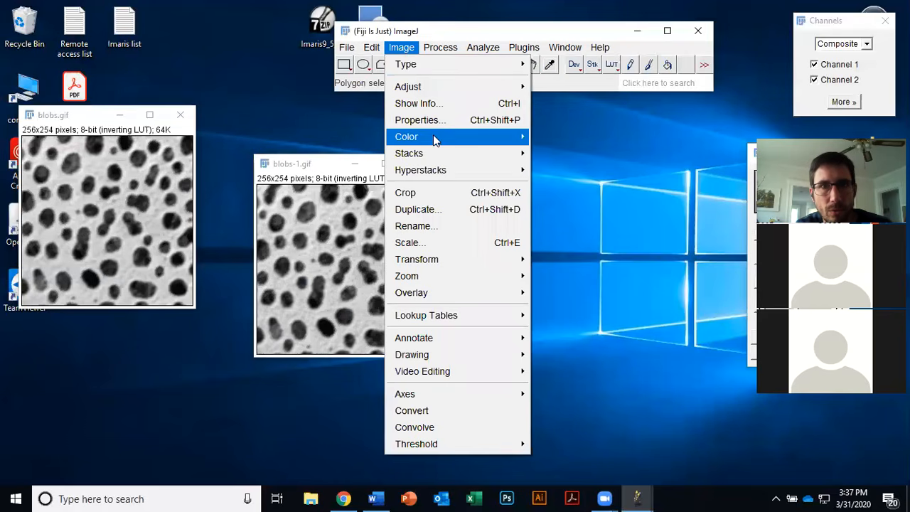
{"action": "mouse_move", "coordinate": [435, 88]}
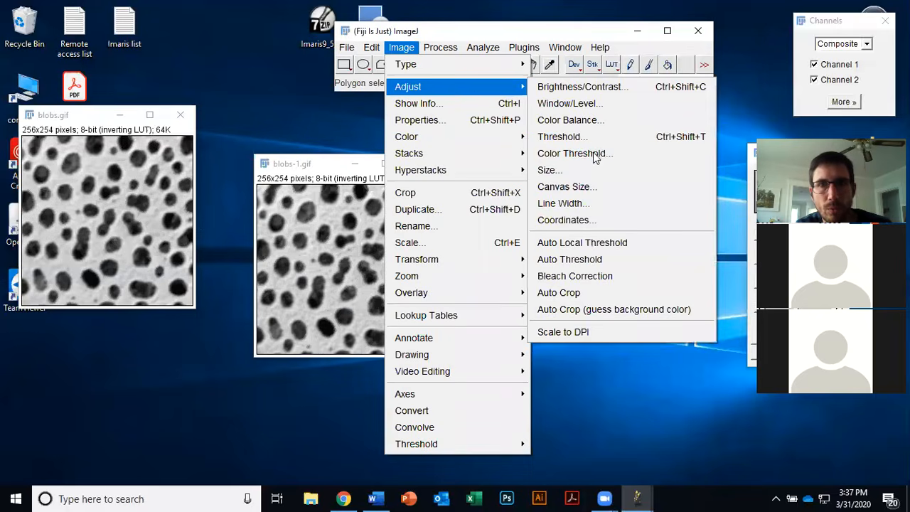
{"action": "left_click", "coordinate": [611, 259]}
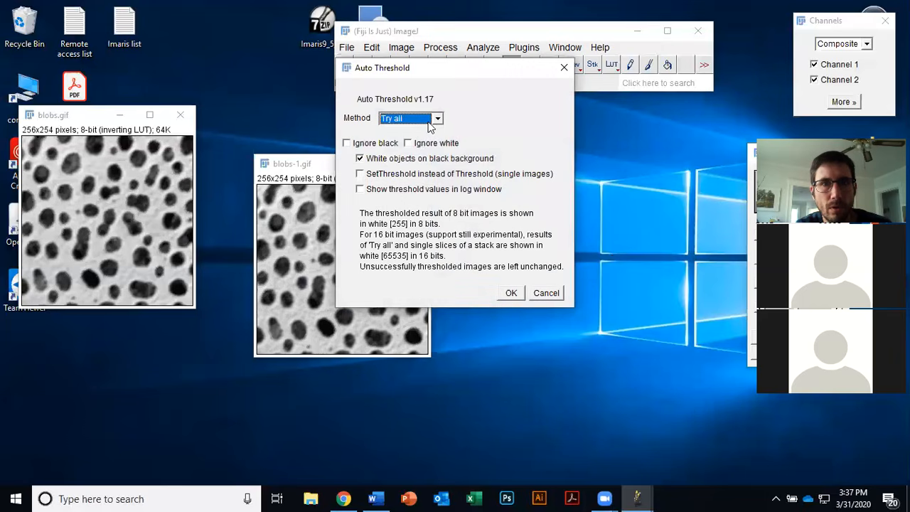
{"action": "left_click", "coordinate": [431, 123]}
{"action": "left_click_drag", "start_coordinate": [438, 154], "coordinate": [441, 186]}
{"action": "left_click", "coordinate": [409, 182]}
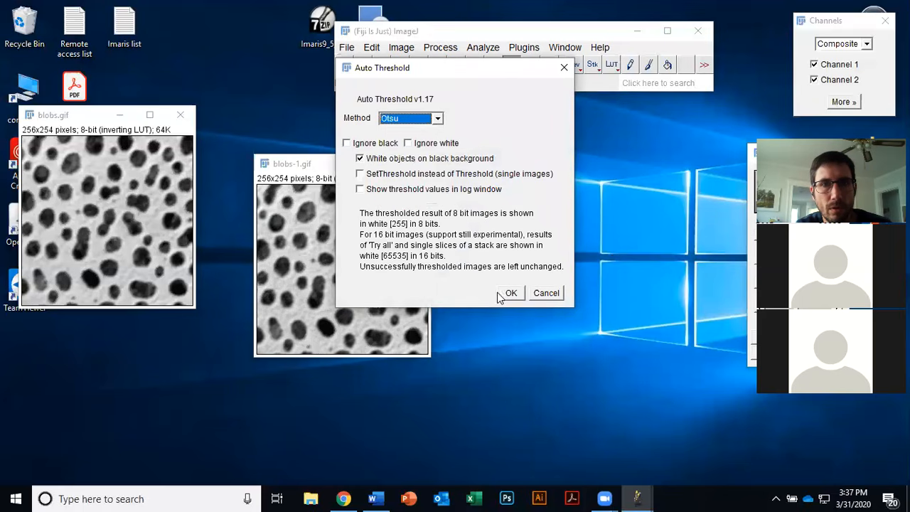
{"action": "left_click", "coordinate": [447, 160]}
{"action": "left_click", "coordinate": [511, 297]}
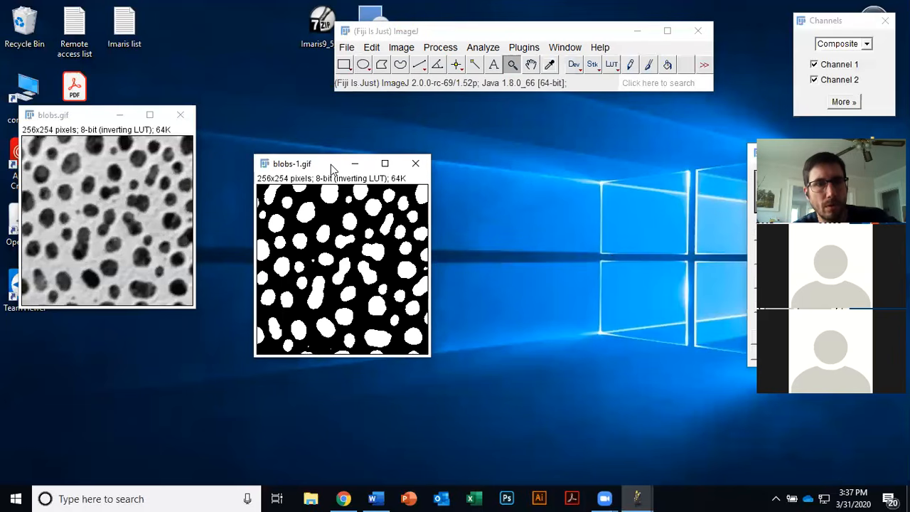
Step: Duplicate the thresholded blobs-1 mask as blobs-2 and arrange the windows side by side
{"action": "key", "text": "ctrl+shift+d"}
{"action": "left_click", "coordinate": [457, 167]}
{"action": "left_click_drag", "start_coordinate": [196, 146], "coordinate": [454, 209]}
{"action": "left_click_drag", "start_coordinate": [318, 168], "coordinate": [87, 177]}
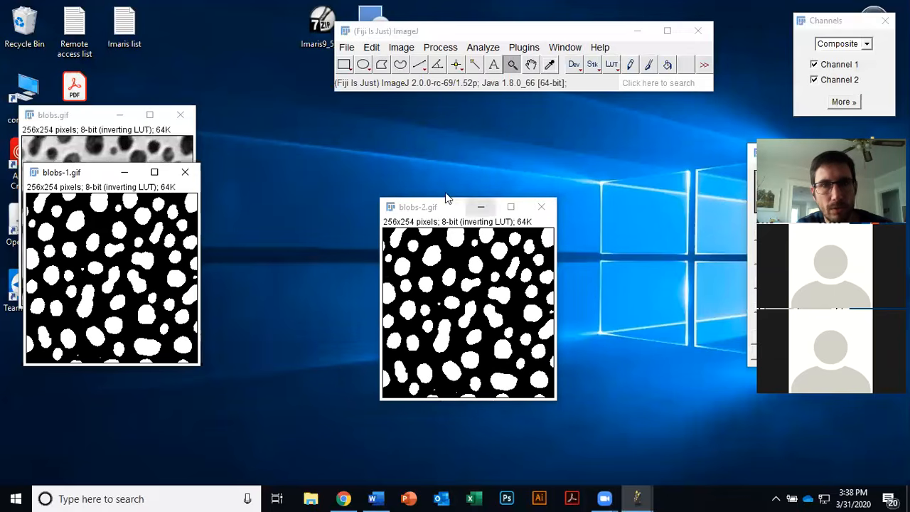
{"action": "left_click_drag", "start_coordinate": [455, 211], "coordinate": [313, 173]}
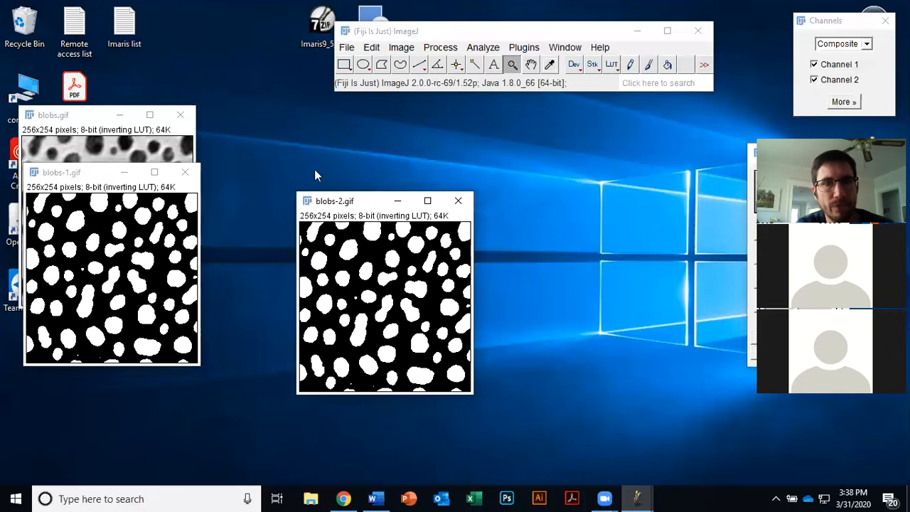
Step: Invert the blobs-2 mask
{"action": "left_click", "coordinate": [610, 65]}
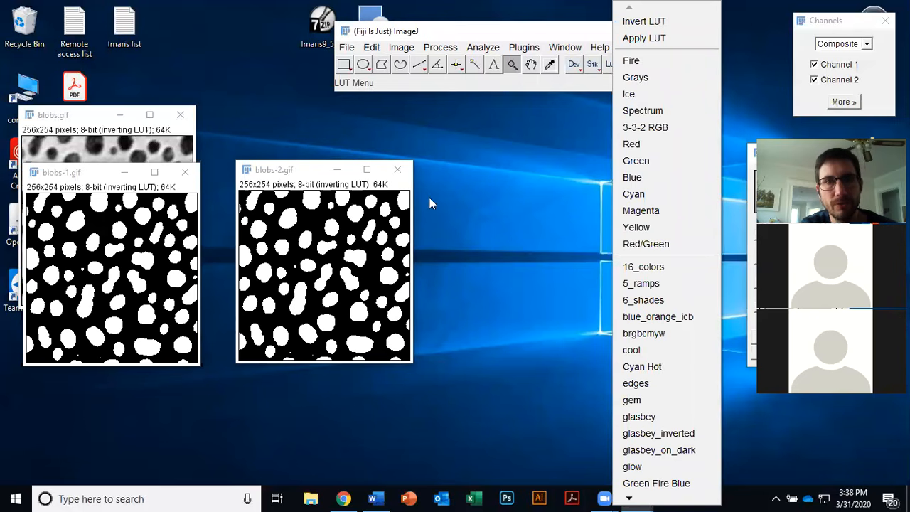
{"action": "left_click", "coordinate": [520, 190]}
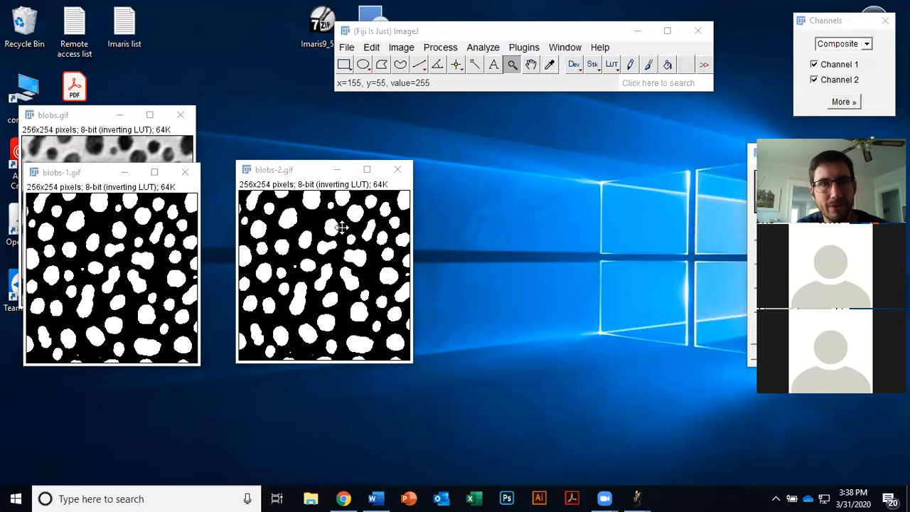
{"action": "left_click", "coordinate": [310, 174]}
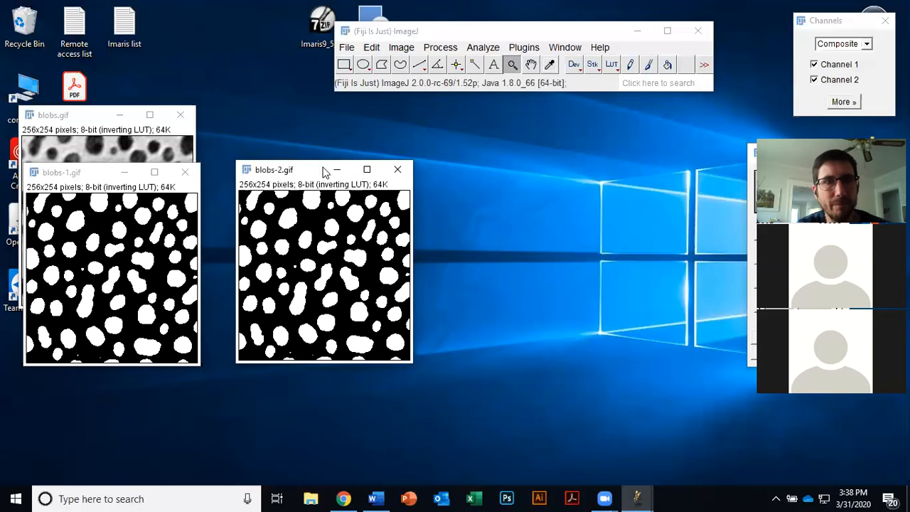
{"action": "left_click", "coordinate": [374, 50]}
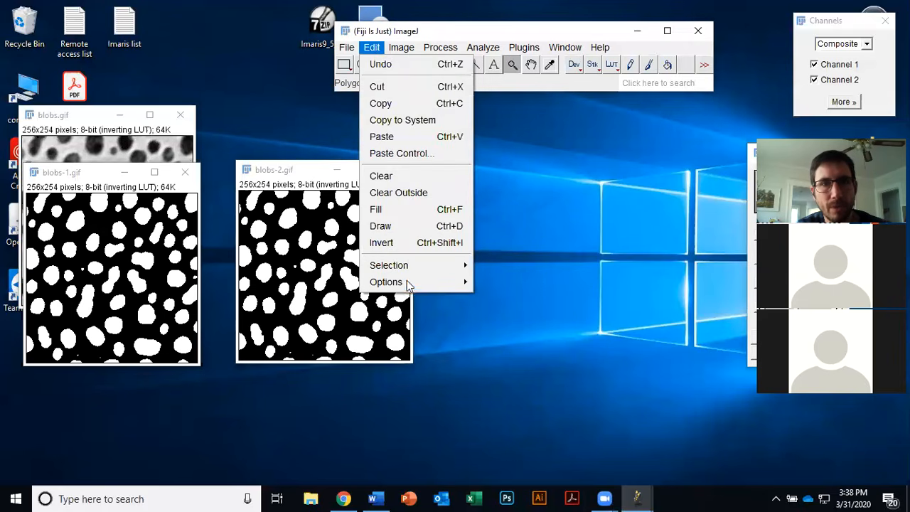
{"action": "mouse_move", "coordinate": [409, 283]}
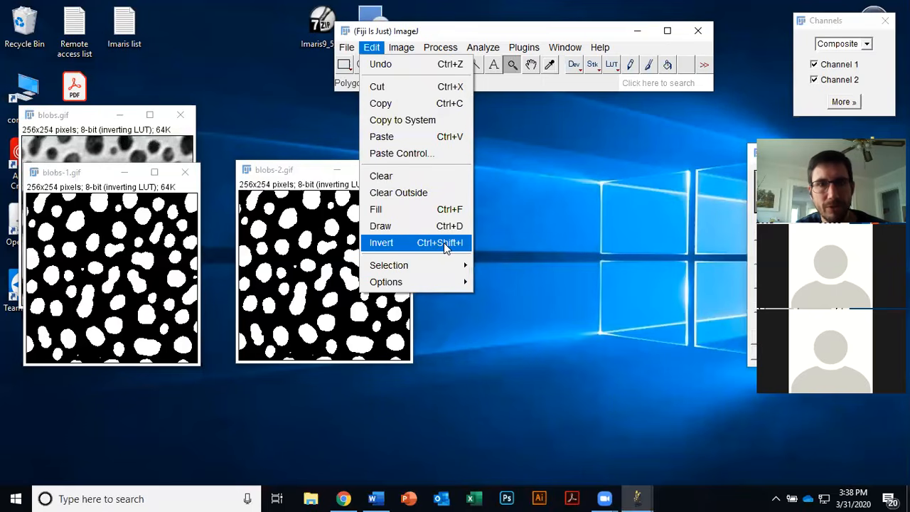
{"action": "left_click", "coordinate": [443, 242]}
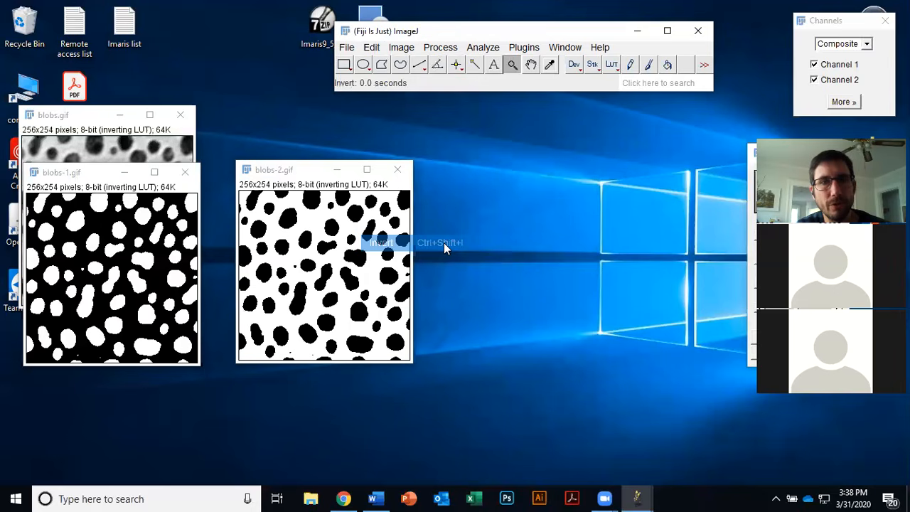
Step: Run Analyze Particles on blobs-2 with size 10-Infinity, circularity 0.00-1.00, Overlay Masks and Display results, and scroll through the results
{"action": "left_click_drag", "start_coordinate": [309, 171], "coordinate": [317, 153]}
{"action": "left_click", "coordinate": [482, 47]}
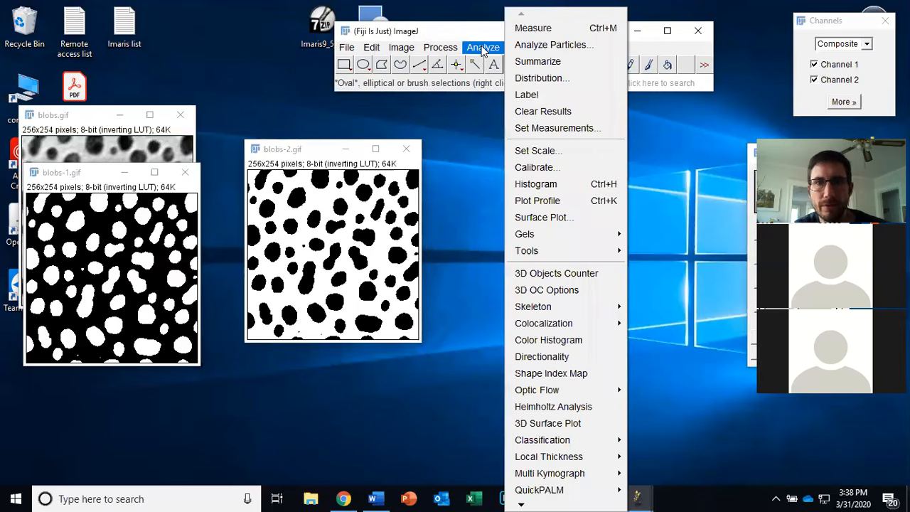
{"action": "left_click", "coordinate": [540, 45]}
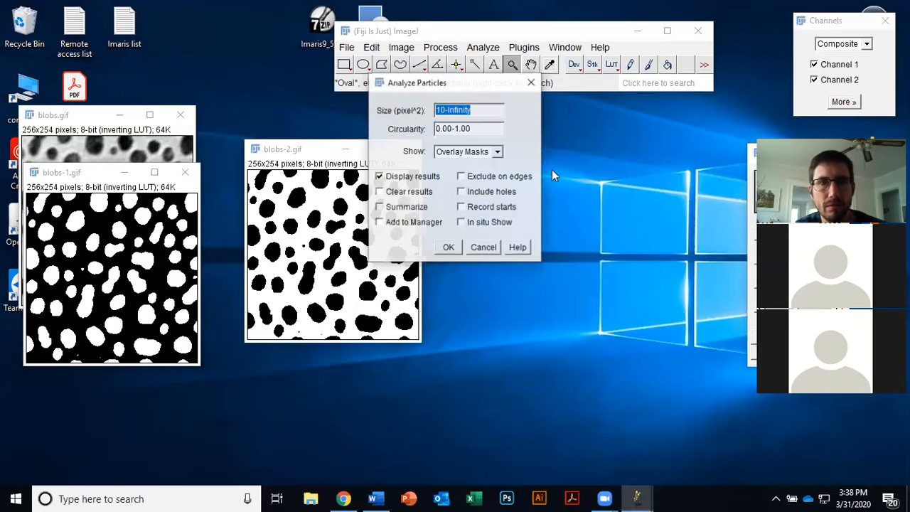
{"action": "left_click", "coordinate": [446, 249]}
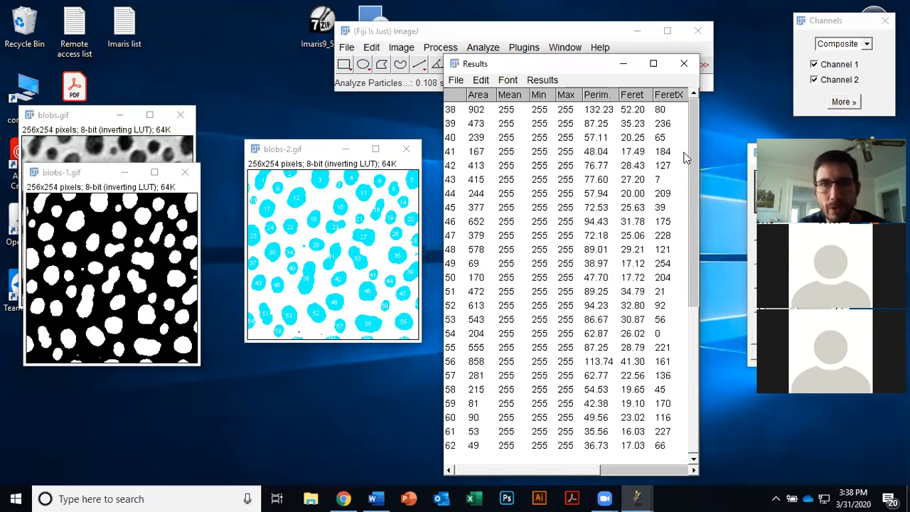
{"action": "scroll", "coordinate": [698, 199], "scroll_direction": "up", "scroll_amount": 3}
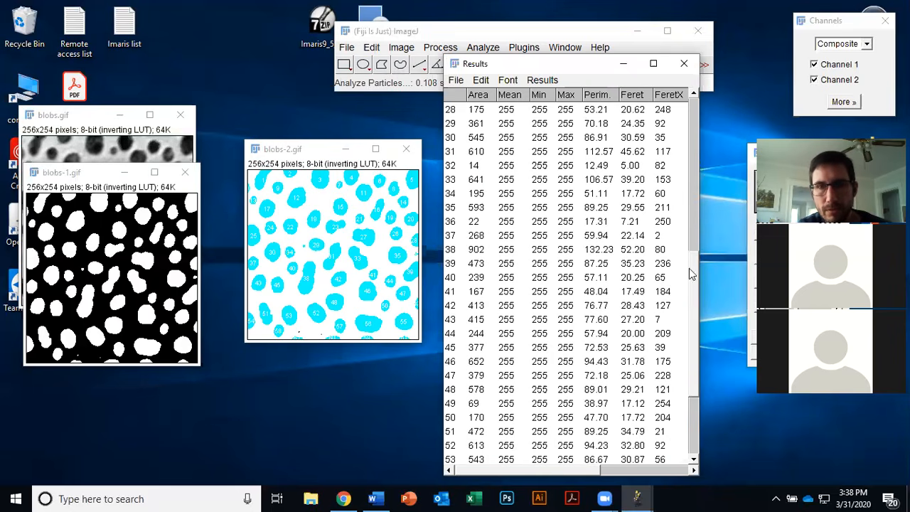
{"action": "scroll", "coordinate": [689, 268], "scroll_direction": "down", "scroll_amount": 3}
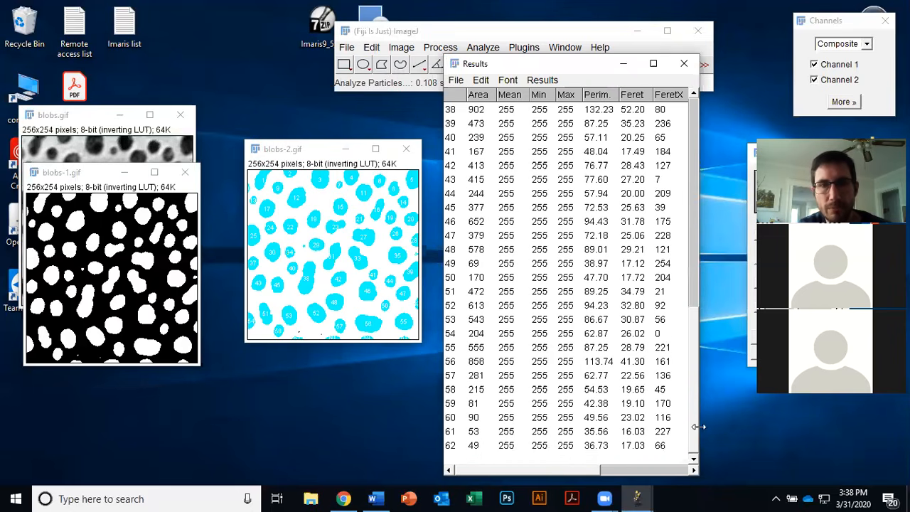
{"action": "scroll", "coordinate": [694, 245], "scroll_direction": "up", "scroll_amount": 3}
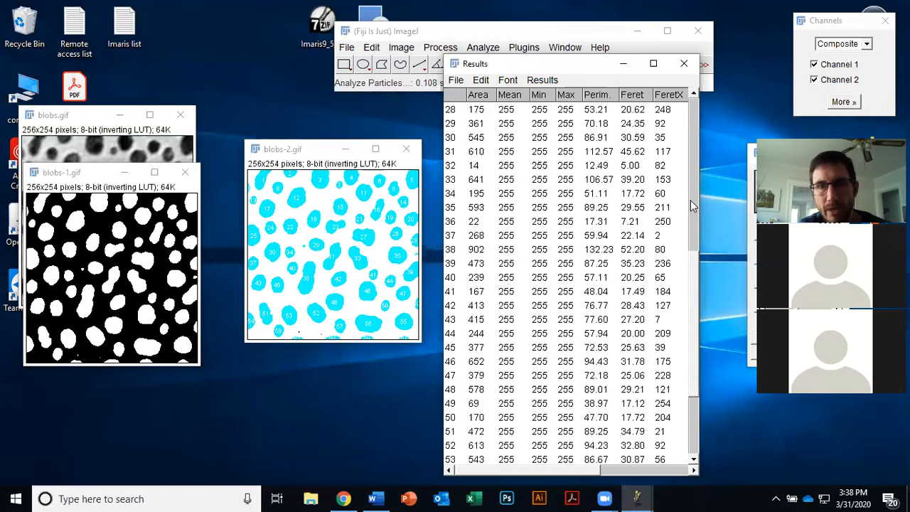
{"action": "scroll", "coordinate": [694, 207], "scroll_direction": "up", "scroll_amount": 5}
{"action": "scroll", "coordinate": [694, 210], "scroll_direction": "up", "scroll_amount": 3}
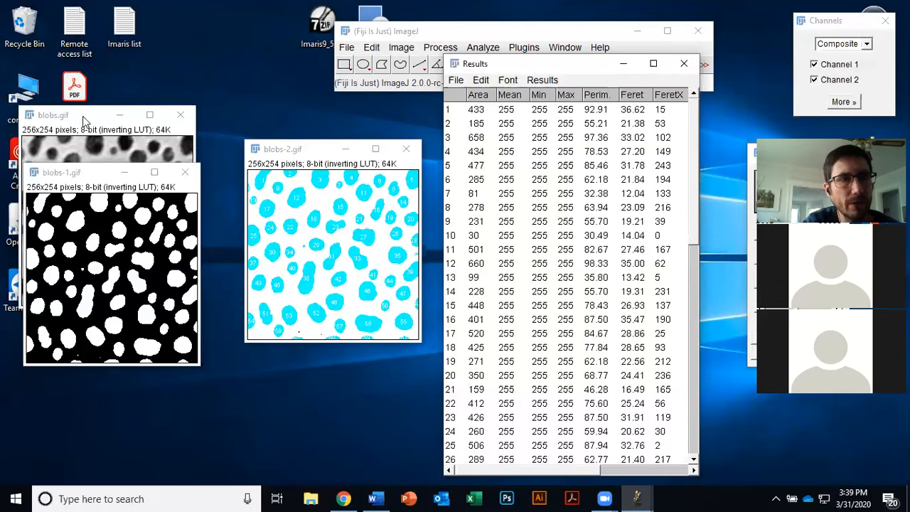
Step: Bring the original blobs image forward and set measurements to redirect to blobs.gif
{"action": "left_click", "coordinate": [88, 139]}
{"action": "left_click_drag", "start_coordinate": [97, 121], "coordinate": [116, 151]}
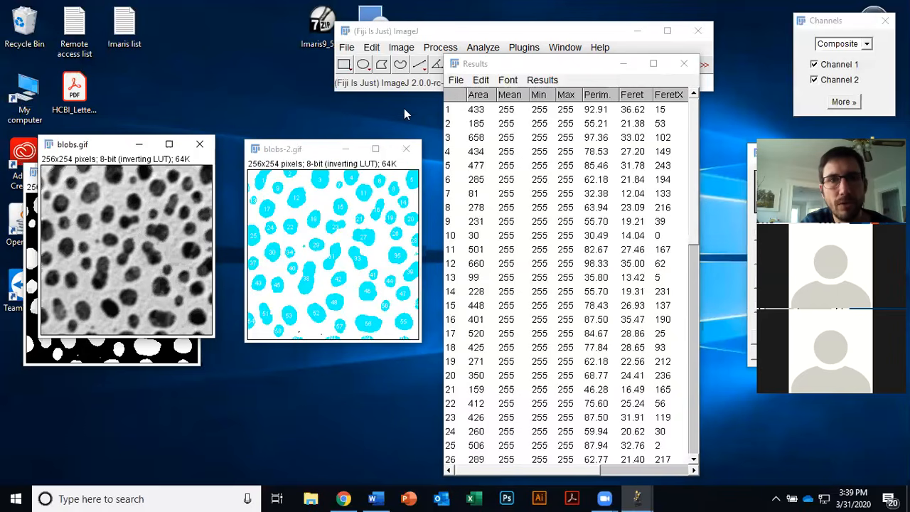
{"action": "left_click", "coordinate": [426, 89]}
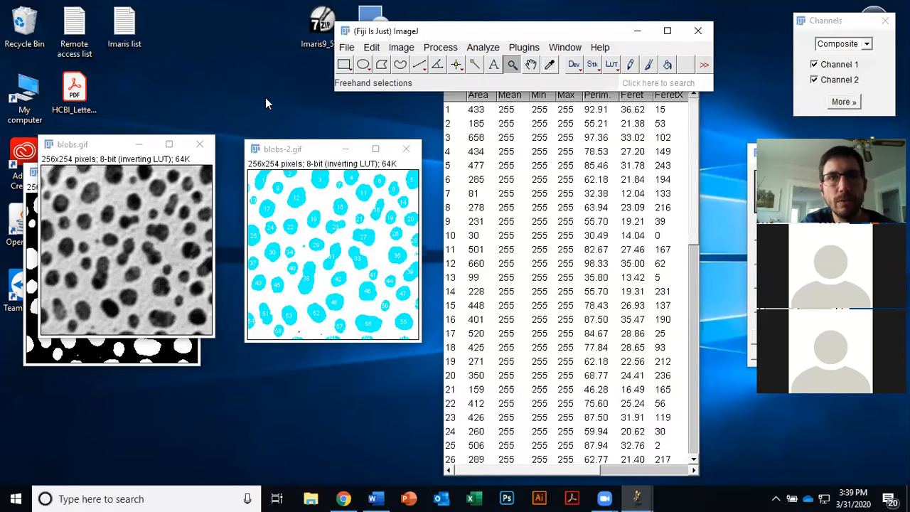
{"action": "left_click", "coordinate": [485, 47]}
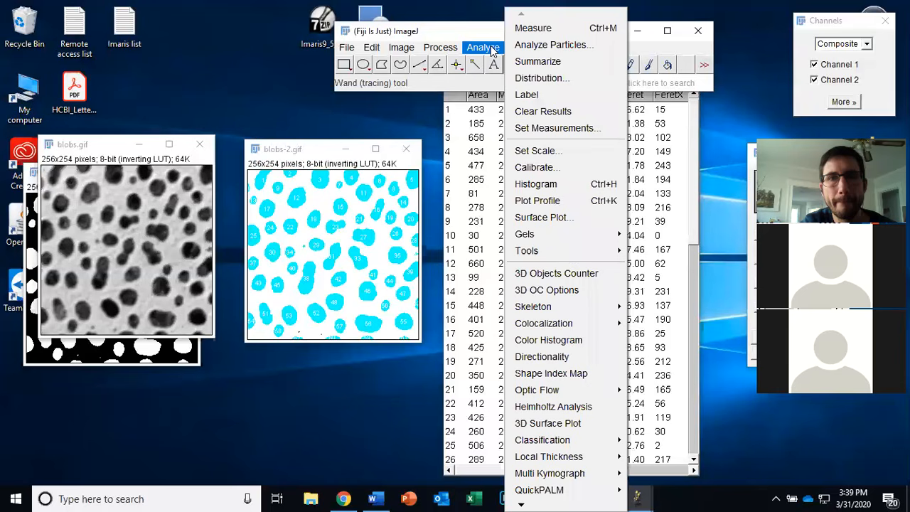
{"action": "left_click", "coordinate": [573, 130]}
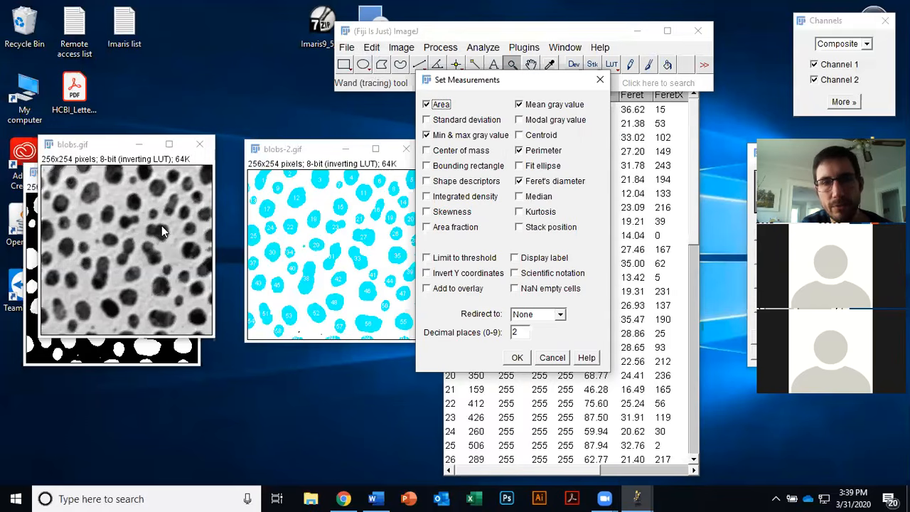
{"action": "left_click", "coordinate": [561, 315]}
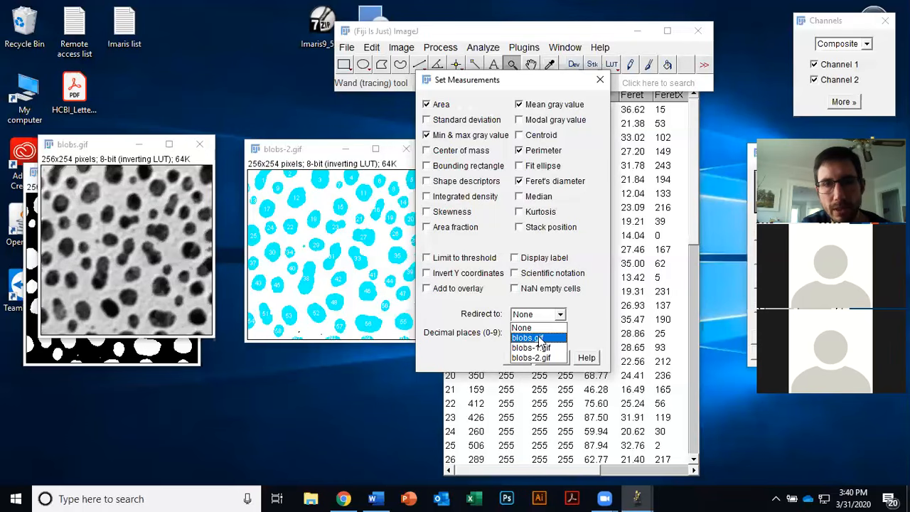
{"action": "left_click", "coordinate": [540, 339]}
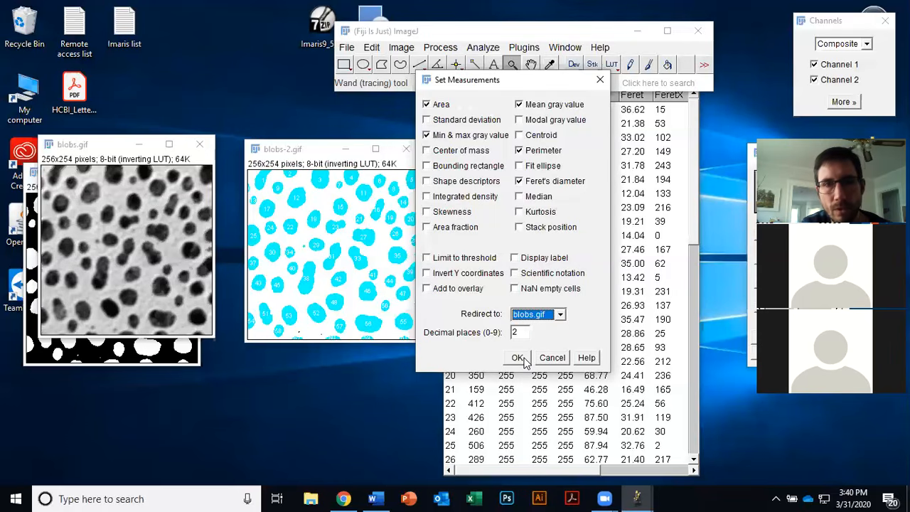
{"action": "left_click", "coordinate": [525, 361]}
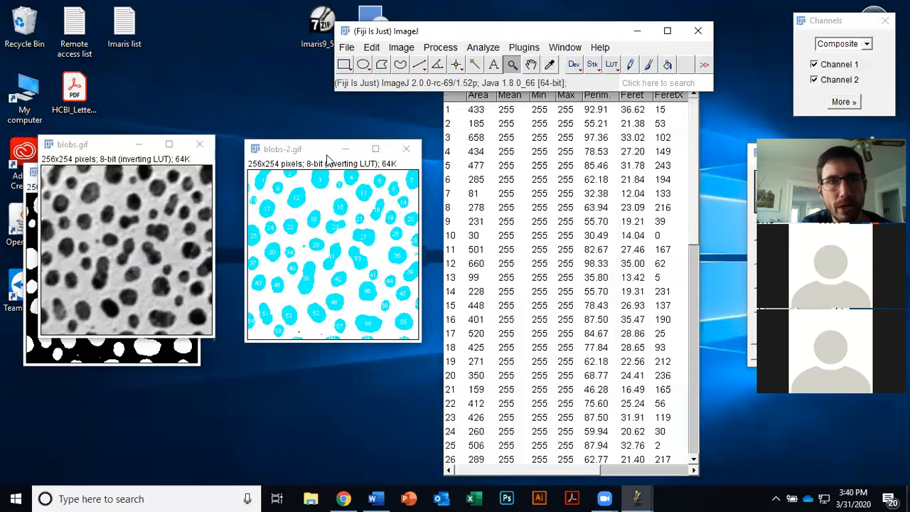
Step: Close the Results table without saving the measurements
{"action": "left_click", "coordinate": [489, 49]}
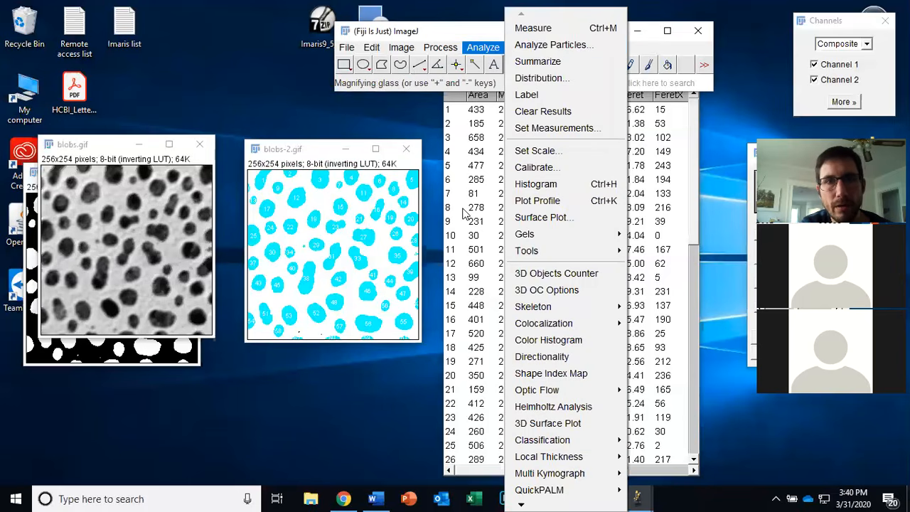
{"action": "left_click", "coordinate": [489, 206]}
{"action": "left_click", "coordinate": [684, 64]}
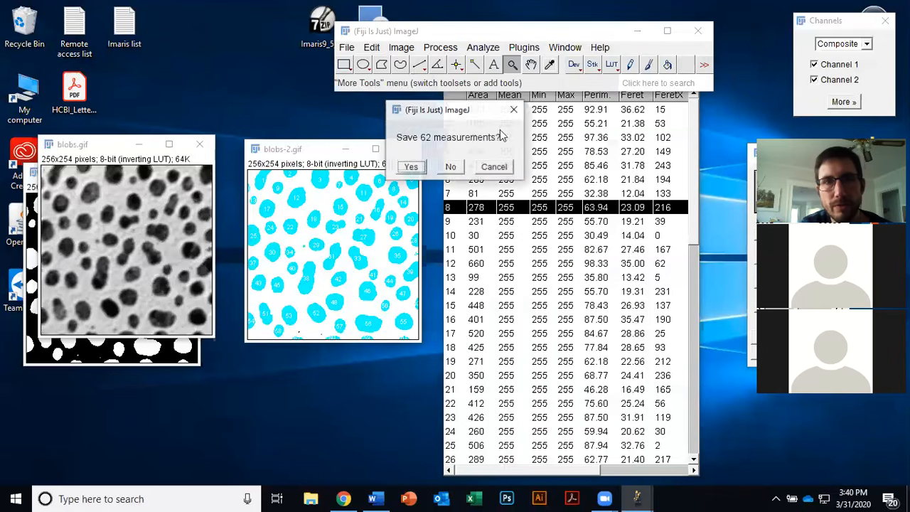
{"action": "left_click", "coordinate": [454, 165]}
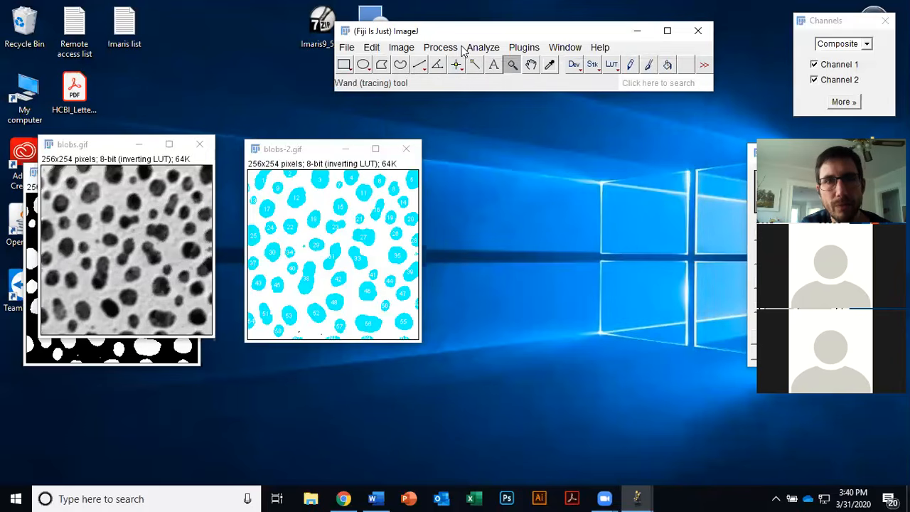
Step: Run Analyze Particles on blobs-2 again with the same settings to measure the redirected intensities
{"action": "left_click", "coordinate": [477, 47]}
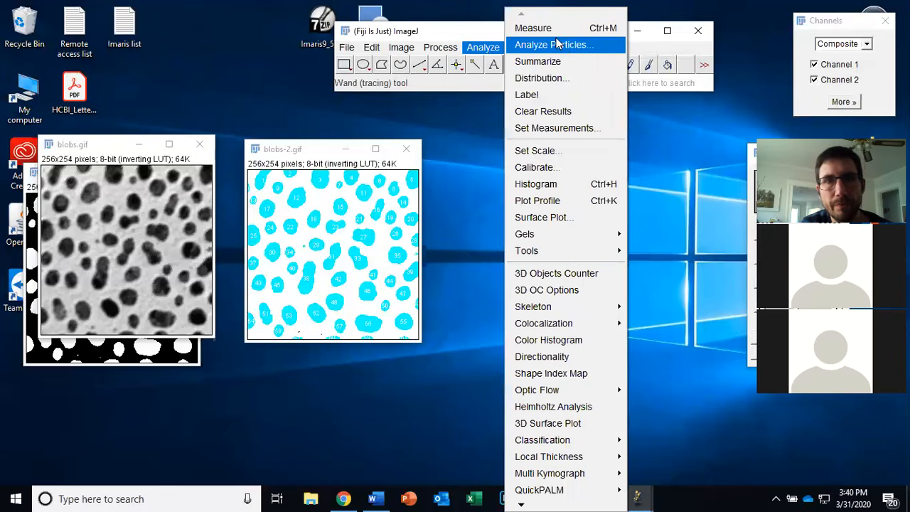
{"action": "left_click", "coordinate": [560, 44]}
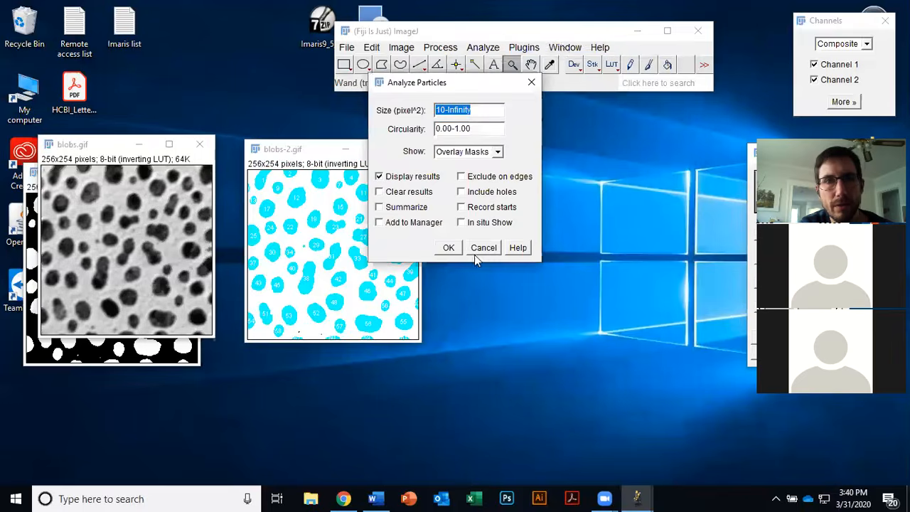
{"action": "left_click", "coordinate": [449, 247]}
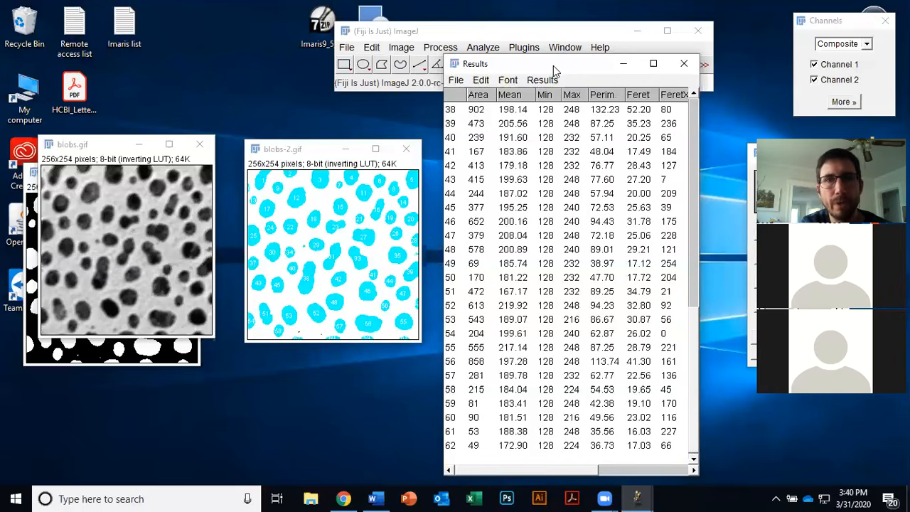
Step: Arrange the Results, blobs-2 and blobs windows side by side
{"action": "left_click_drag", "start_coordinate": [548, 62], "coordinate": [583, 128]}
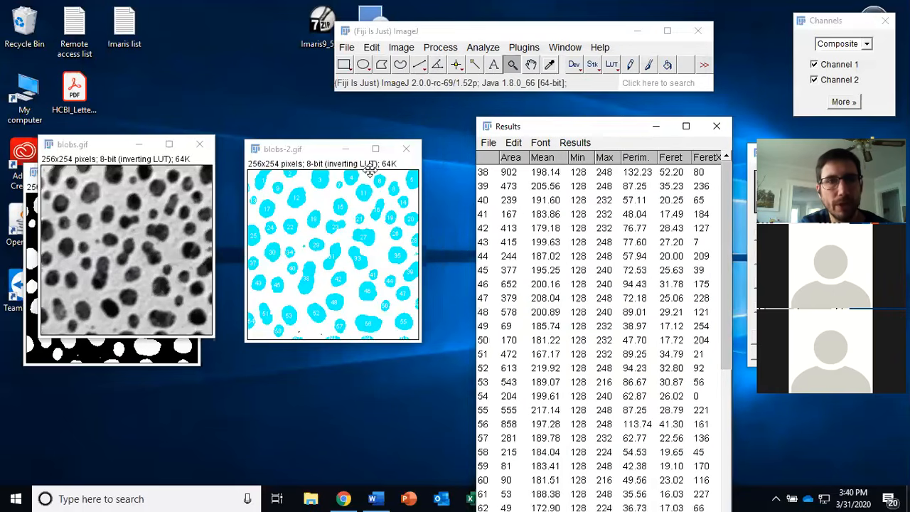
{"action": "left_click_drag", "start_coordinate": [317, 145], "coordinate": [333, 151]}
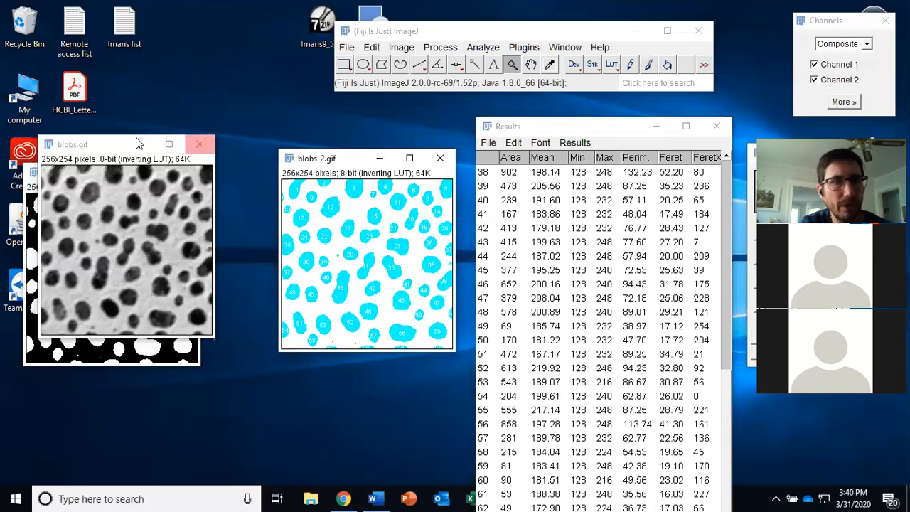
{"action": "left_click", "coordinate": [112, 150]}
{"action": "left_click_drag", "start_coordinate": [199, 199], "coordinate": [253, 243]}
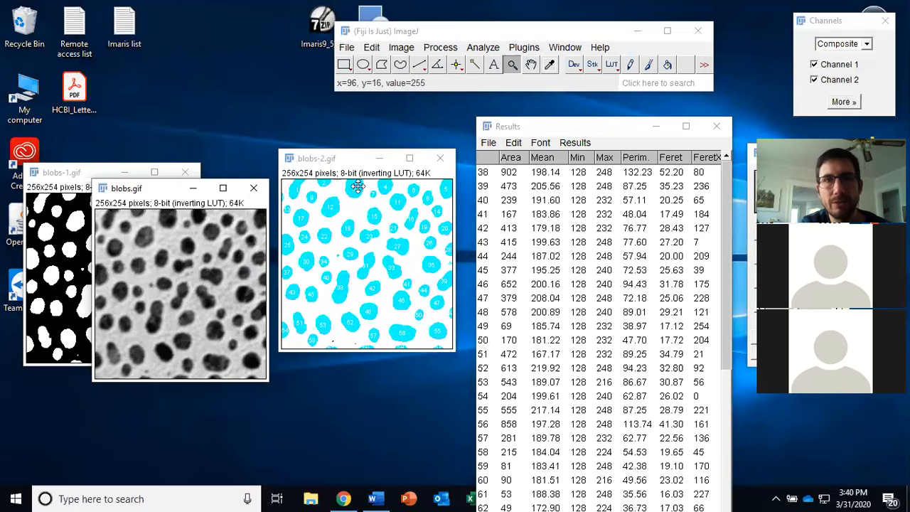
{"action": "left_click", "coordinate": [482, 49]}
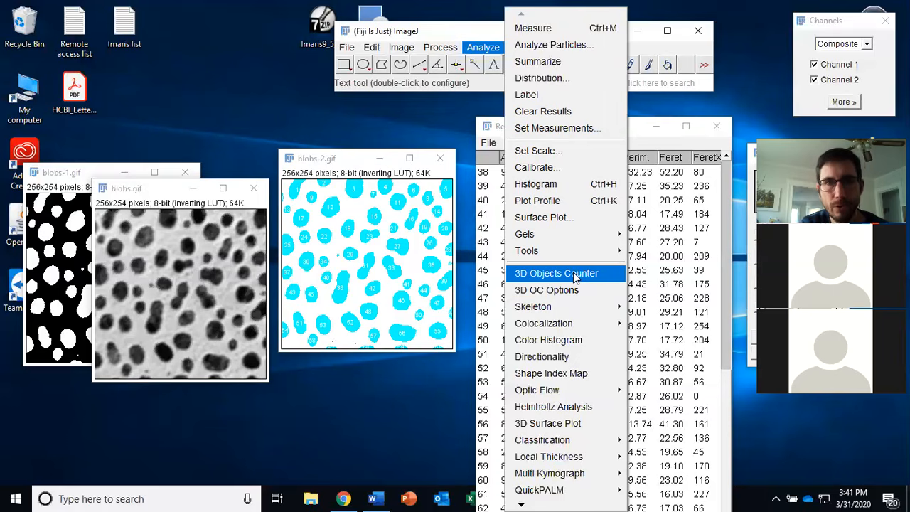
{"action": "left_click", "coordinate": [446, 48]}
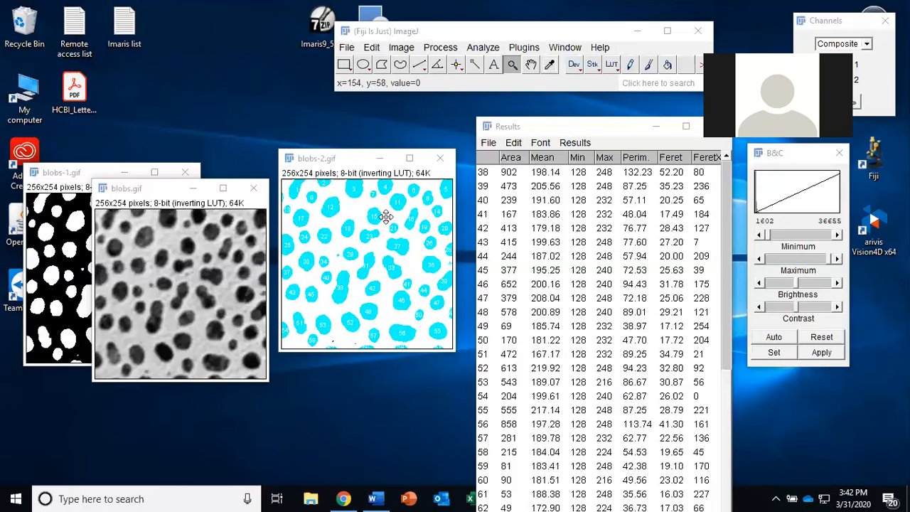
{"action": "left_click", "coordinate": [505, 94]}
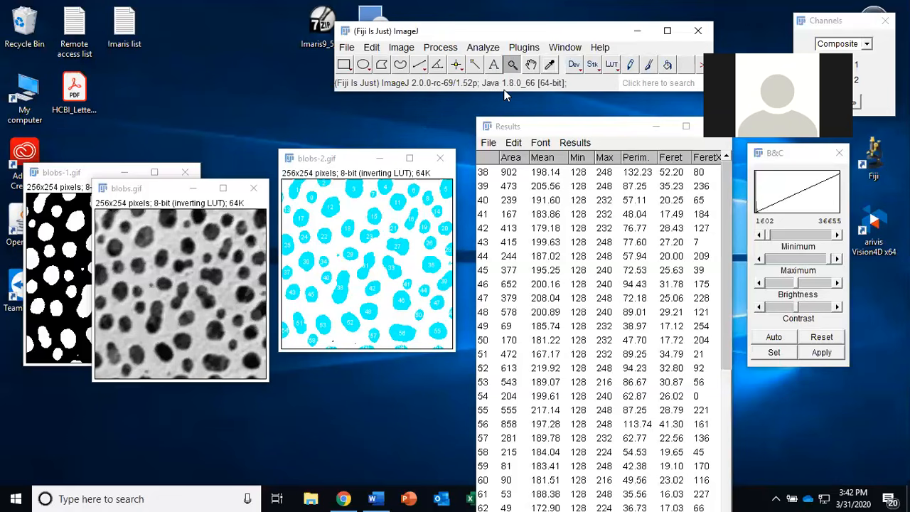